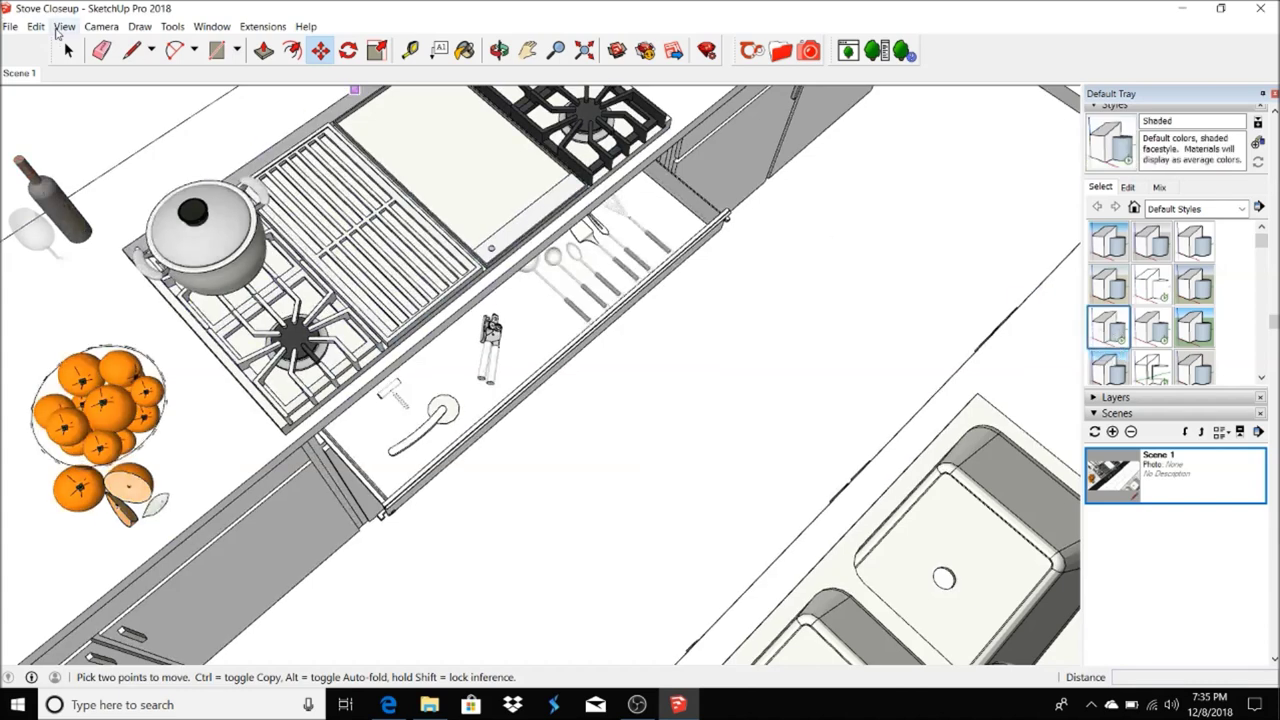
- Save the top-down stovetop view as Scene 2 and launch Thea Render
{"action": "left_click", "coordinate": [64, 26]}
{"action": "left_click", "coordinate": [240, 271]}
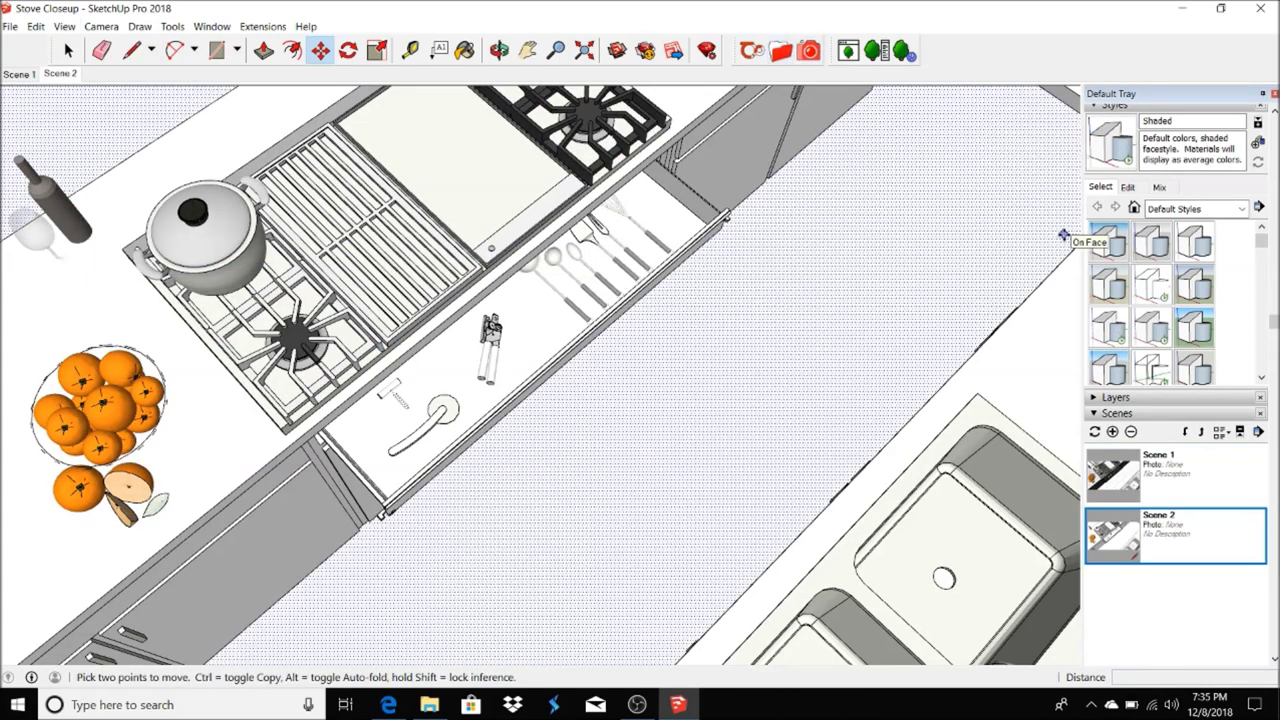
{"action": "left_click", "coordinate": [809, 50]}
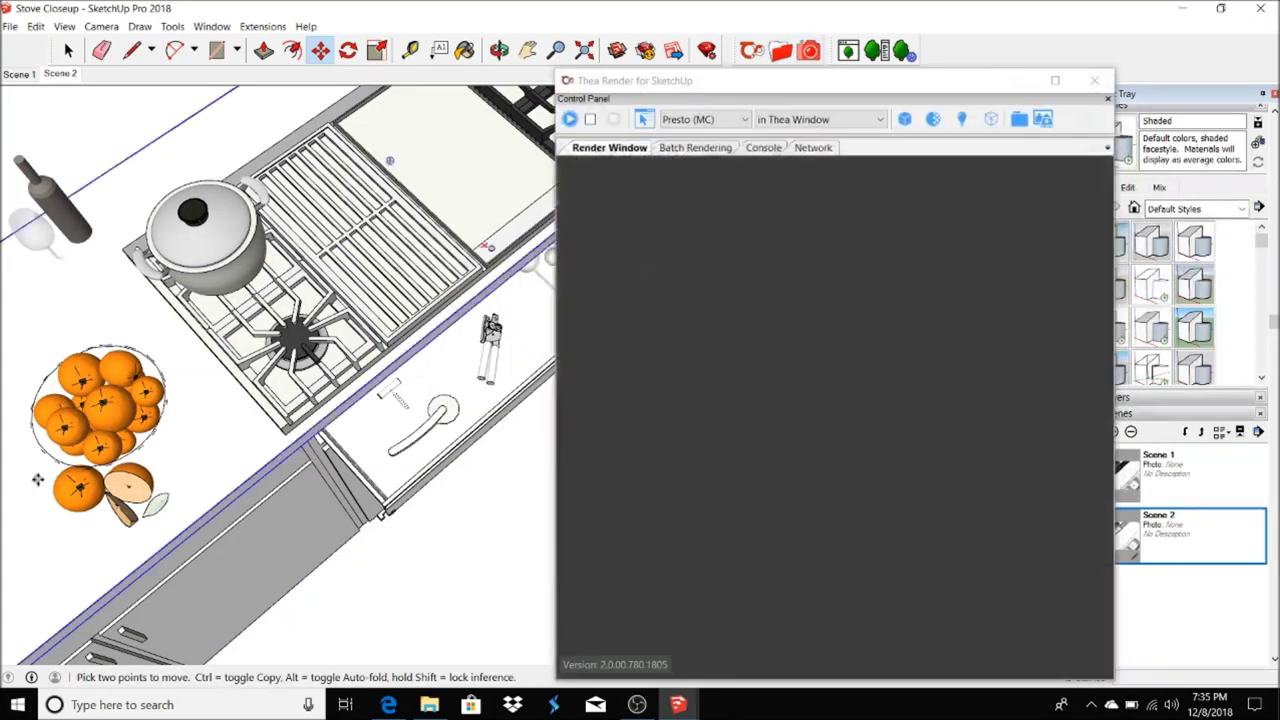
{"action": "left_click", "coordinate": [830, 119]}
- Preview a Thea render with edges in the SketchUp viewport, orbiting in toward the grill
{"action": "left_click", "coordinate": [808, 162]}
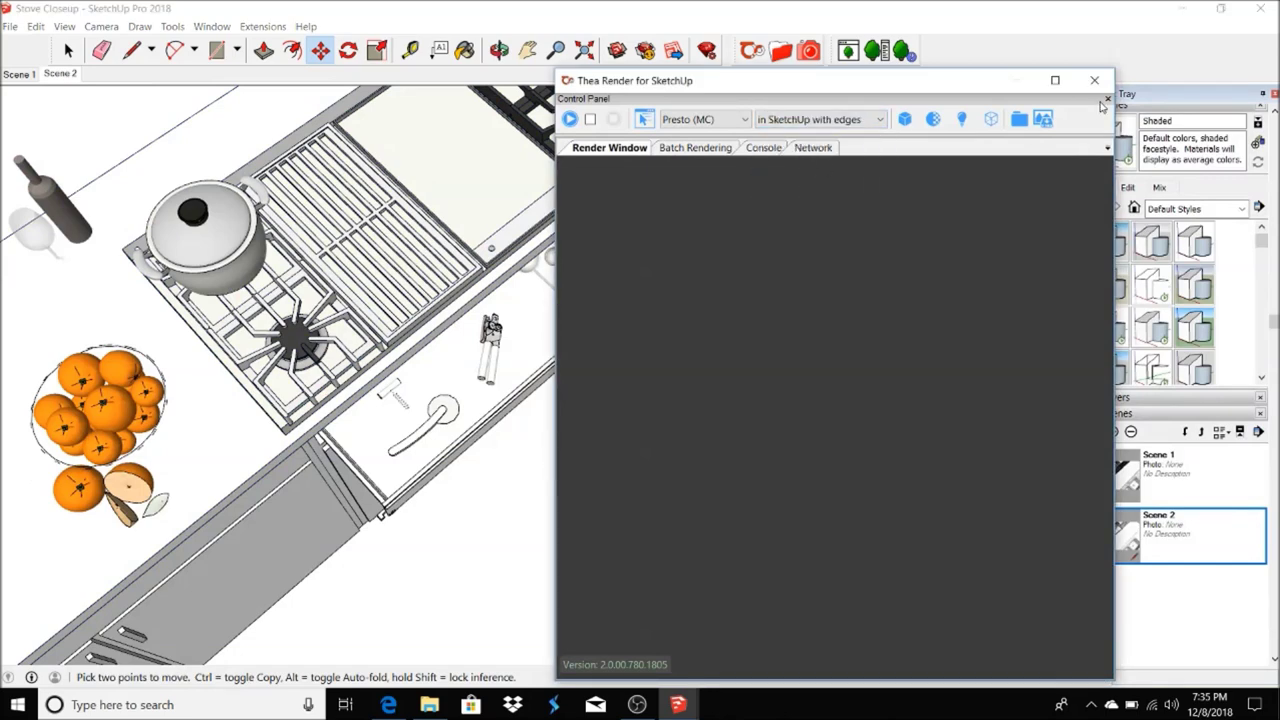
{"action": "left_click_drag", "start_coordinate": [916, 86], "coordinate": [515, 644]}
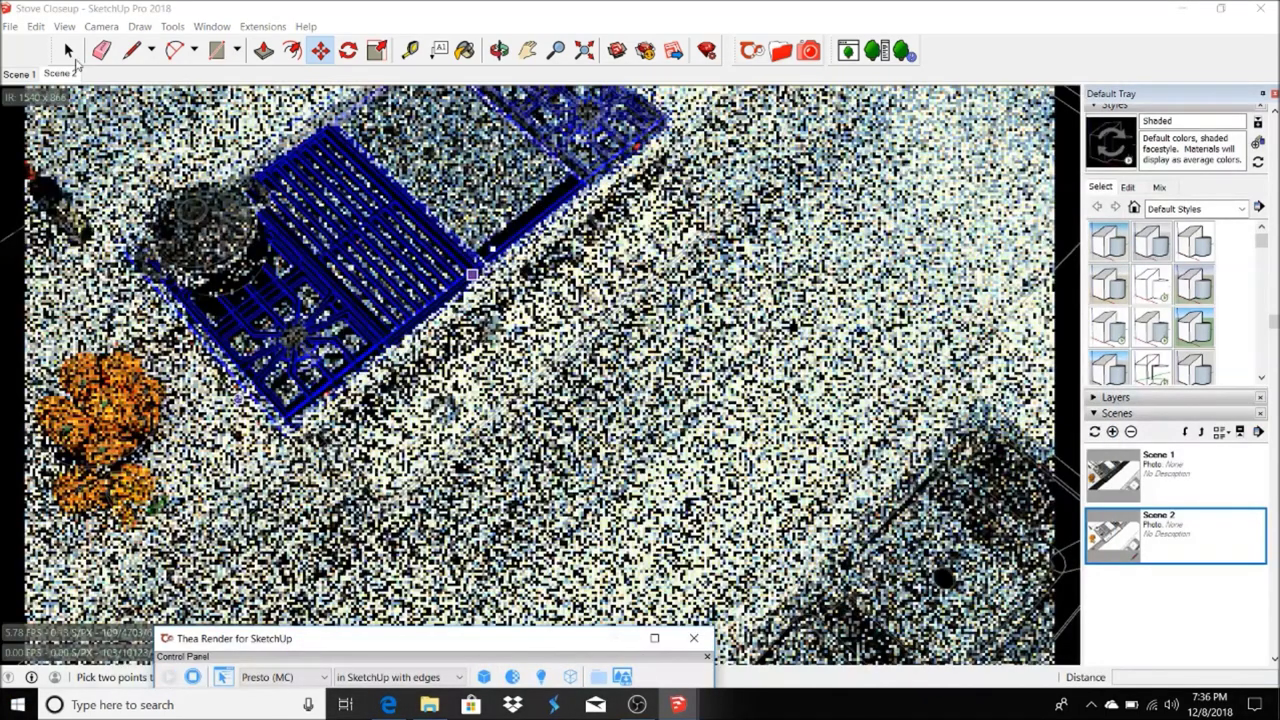
{"action": "key", "text": "space"}
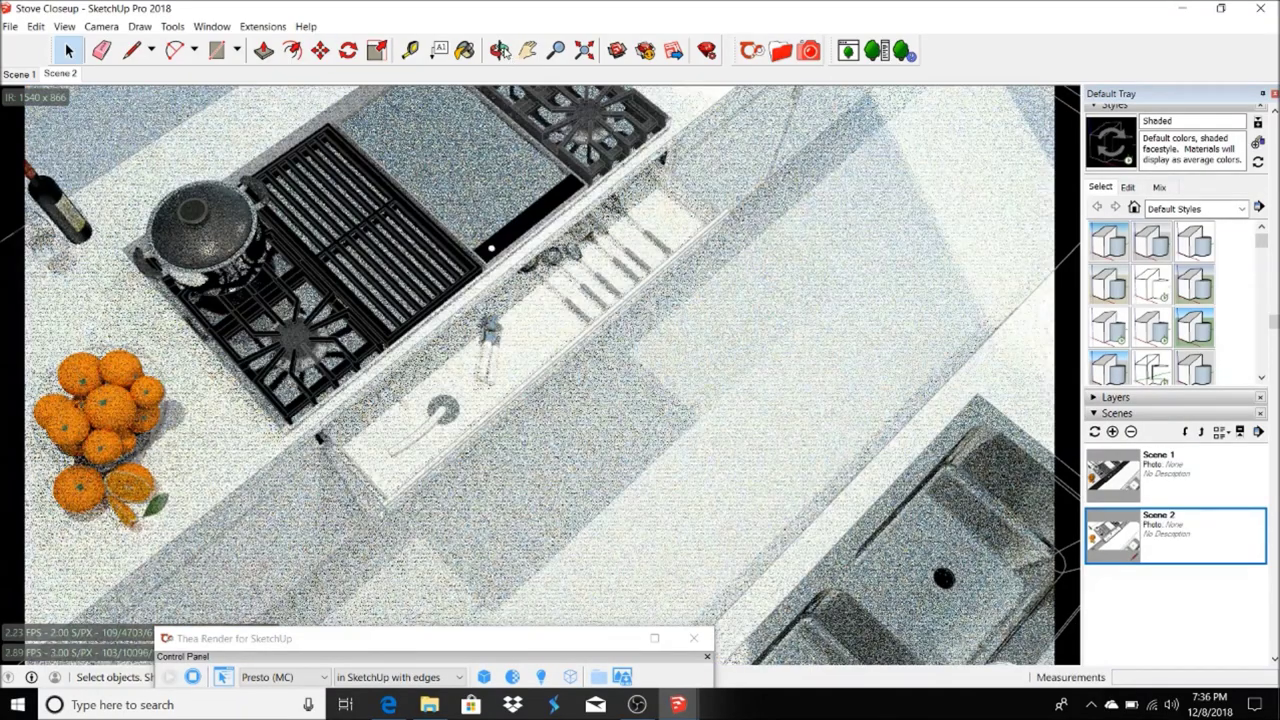
{"action": "middle_click_drag", "start_coordinate": [490, 260], "coordinate": [470, 273]}
{"action": "left_click_drag", "start_coordinate": [259, 346], "coordinate": [290, 376]}
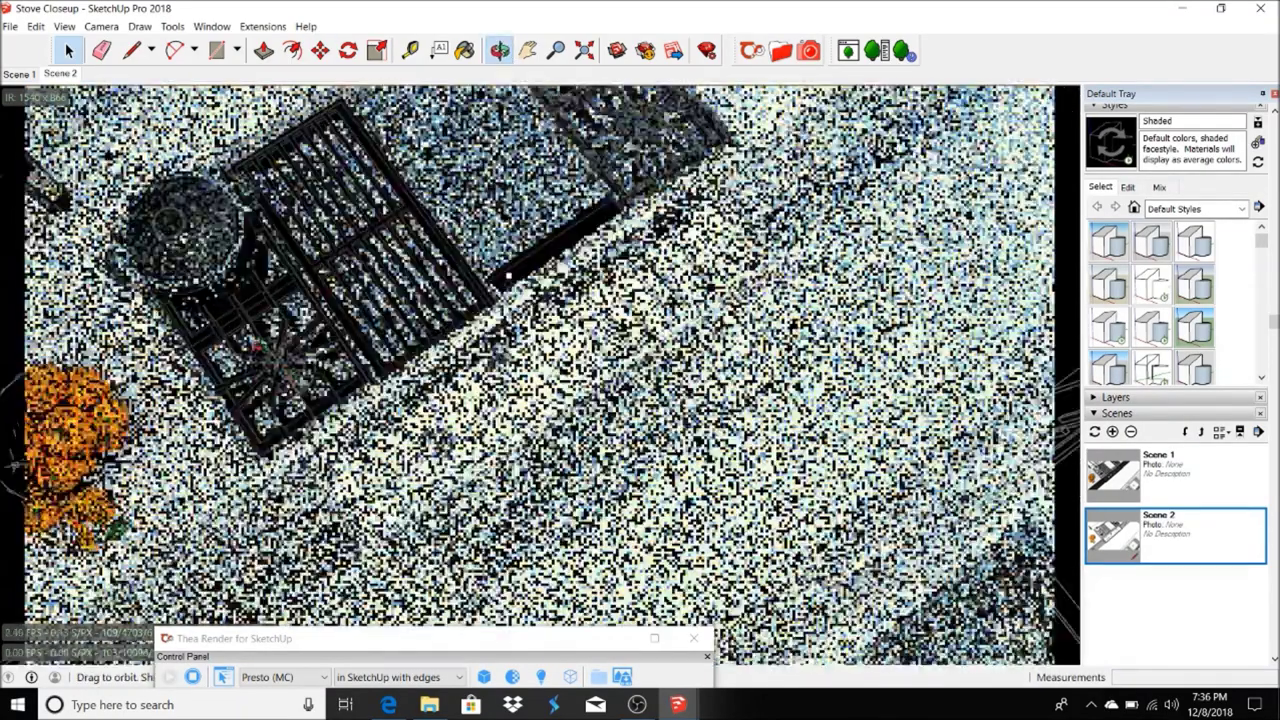
{"action": "left_click", "coordinate": [193, 677]}
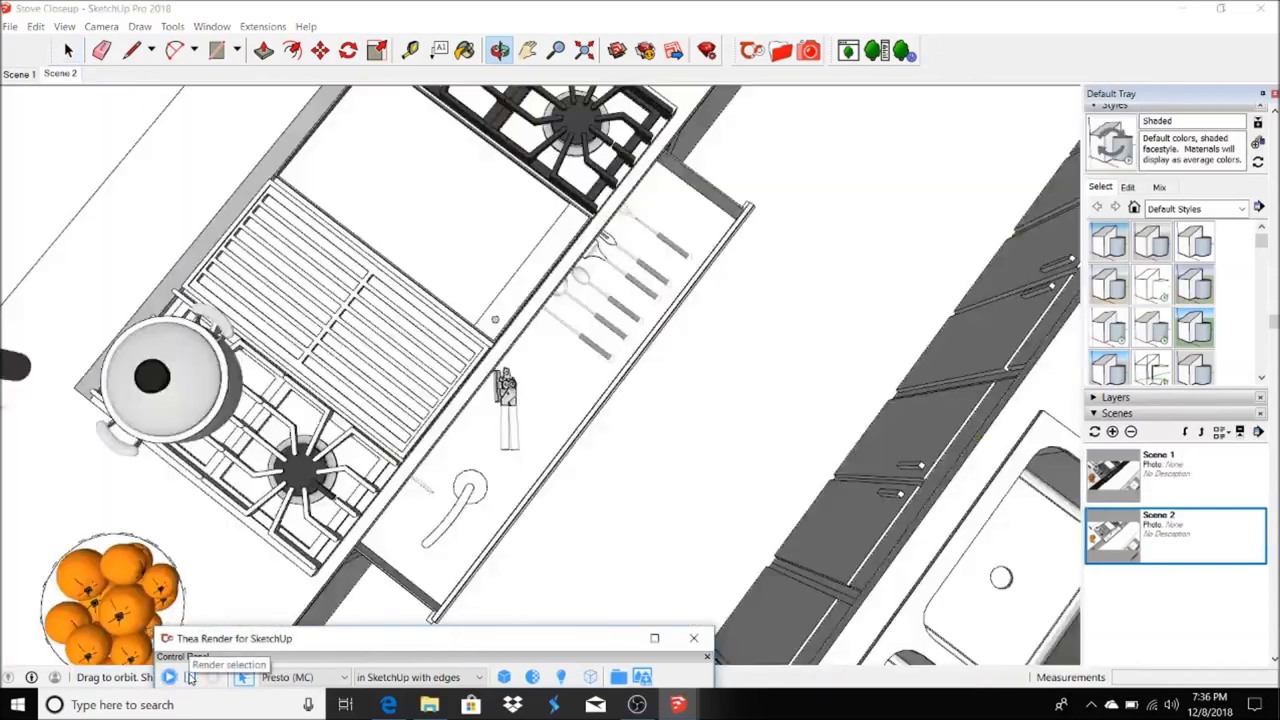
{"action": "left_click_drag", "start_coordinate": [560, 566], "coordinate": [930, 93]}
- Start an interactive render in the separate Thea Window and return to Scene 1
{"action": "left_click", "coordinate": [958, 128]}
{"action": "left_click", "coordinate": [960, 140]}
{"action": "left_click", "coordinate": [729, 127]}
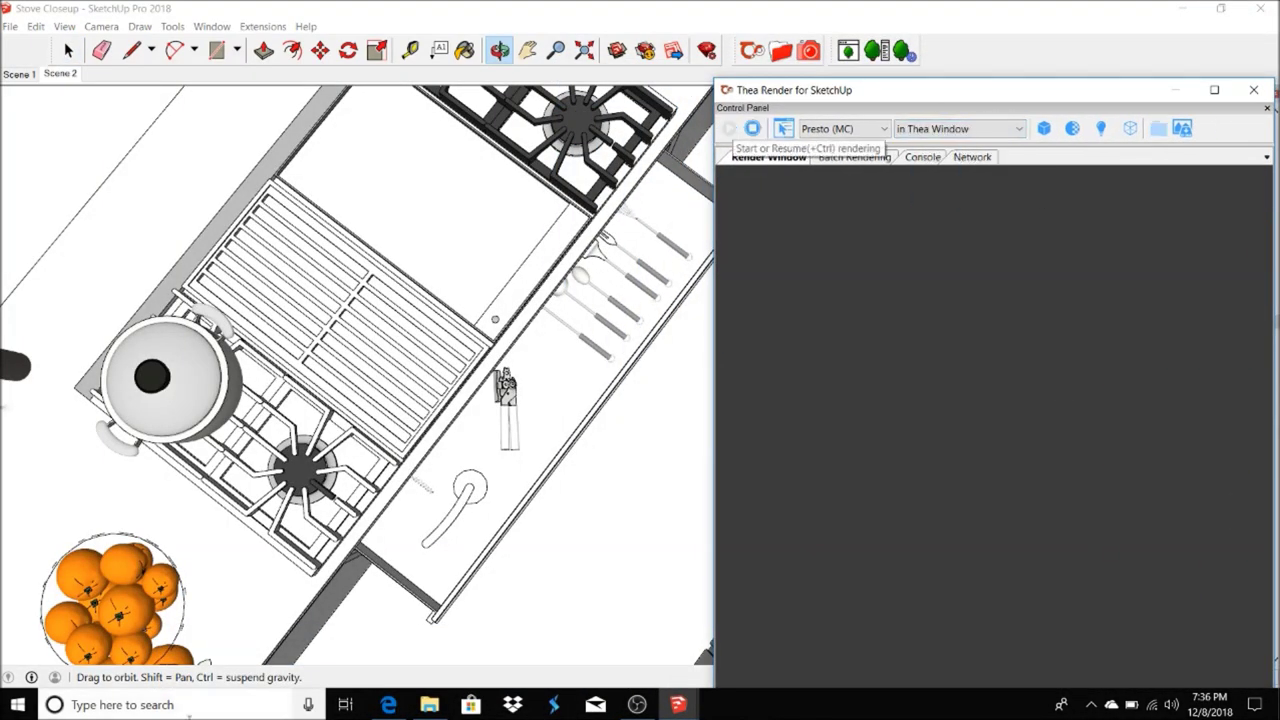
{"action": "left_click", "coordinate": [19, 73]}
- Orbit low along the lower cabinets and select the cabinet door, drawer front and left door
{"action": "left_click_drag", "start_coordinate": [587, 204], "coordinate": [470, 237]}
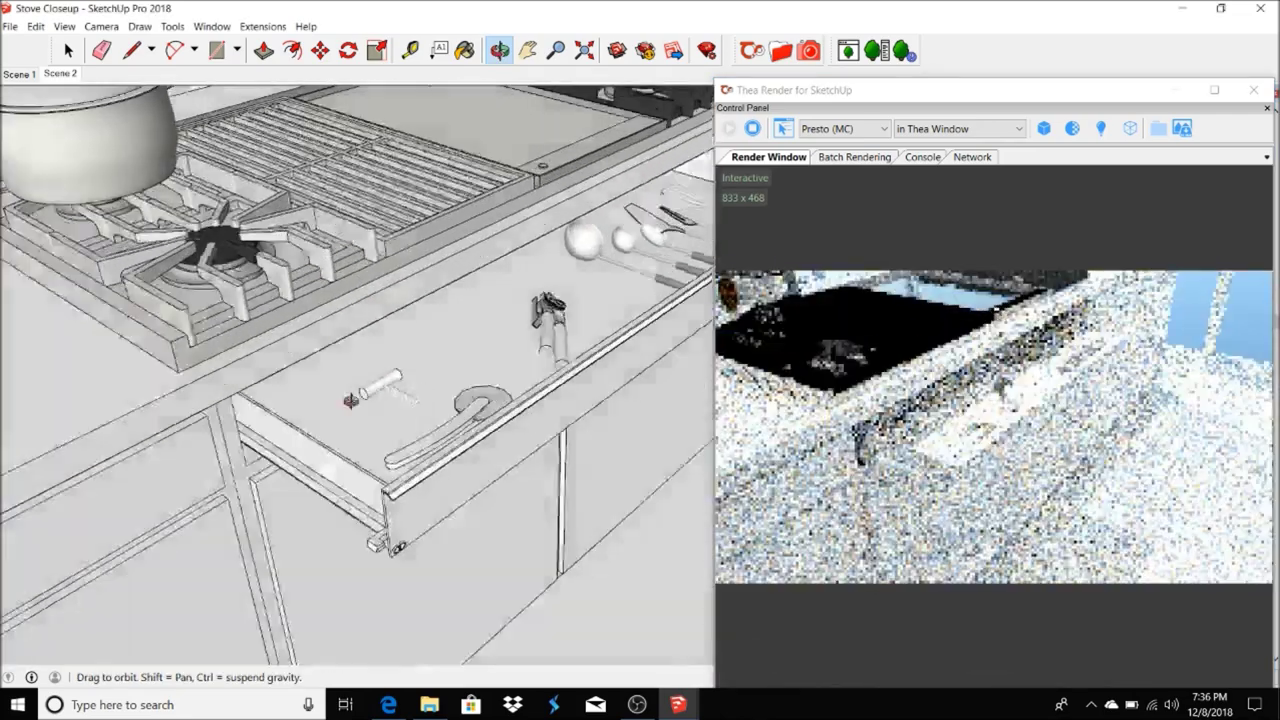
{"action": "key", "text": "space"}
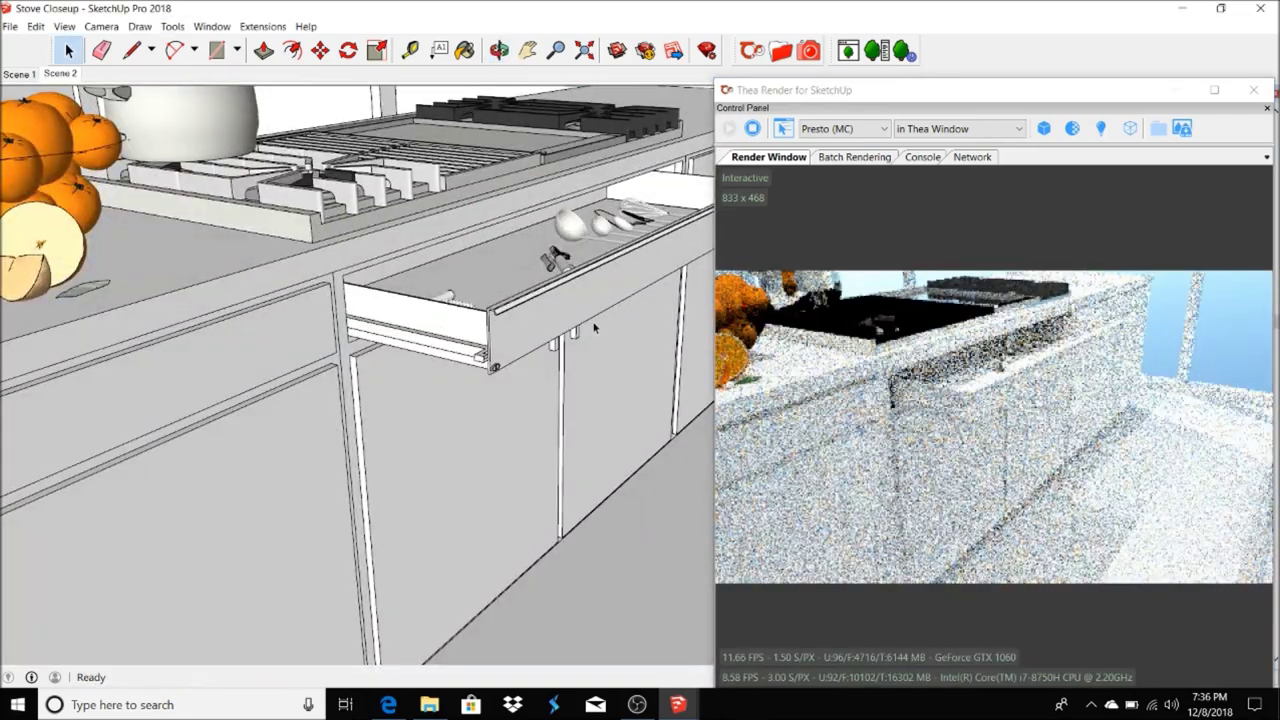
{"action": "left_click", "coordinate": [312, 467]}
{"action": "left_click", "coordinate": [270, 384], "text": "shift"}
{"action": "left_click", "coordinate": [83, 525], "text": "shift"}
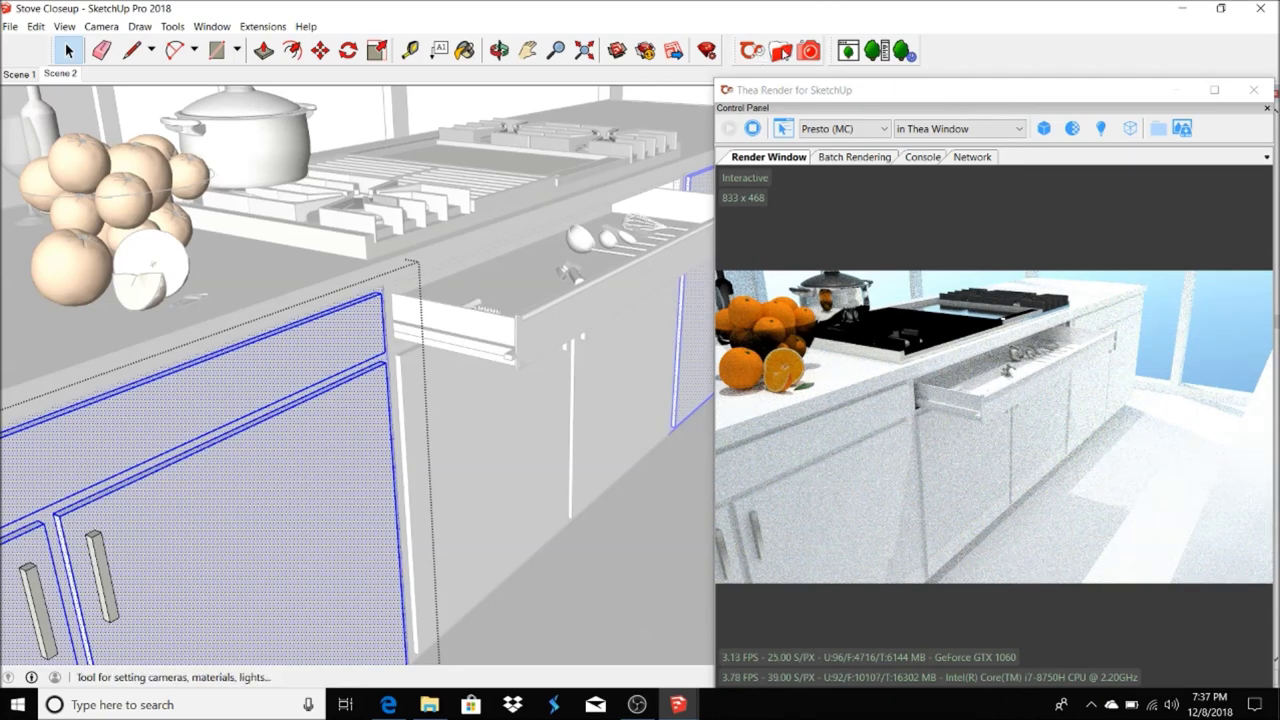
{"action": "left_click", "coordinate": [751, 50]}
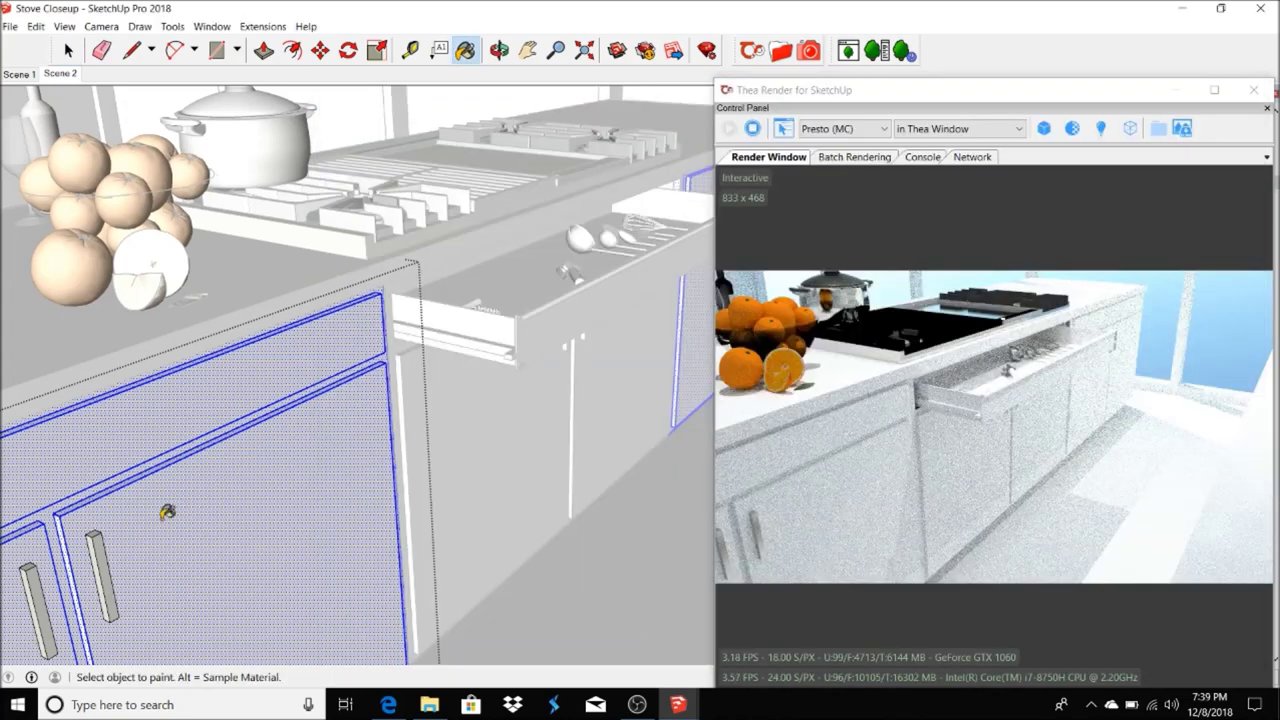
- Apply Bright cherry to the selected doors and paint nearby cabinet faces, undoing the floor paint
{"action": "left_click", "coordinate": [173, 503]}
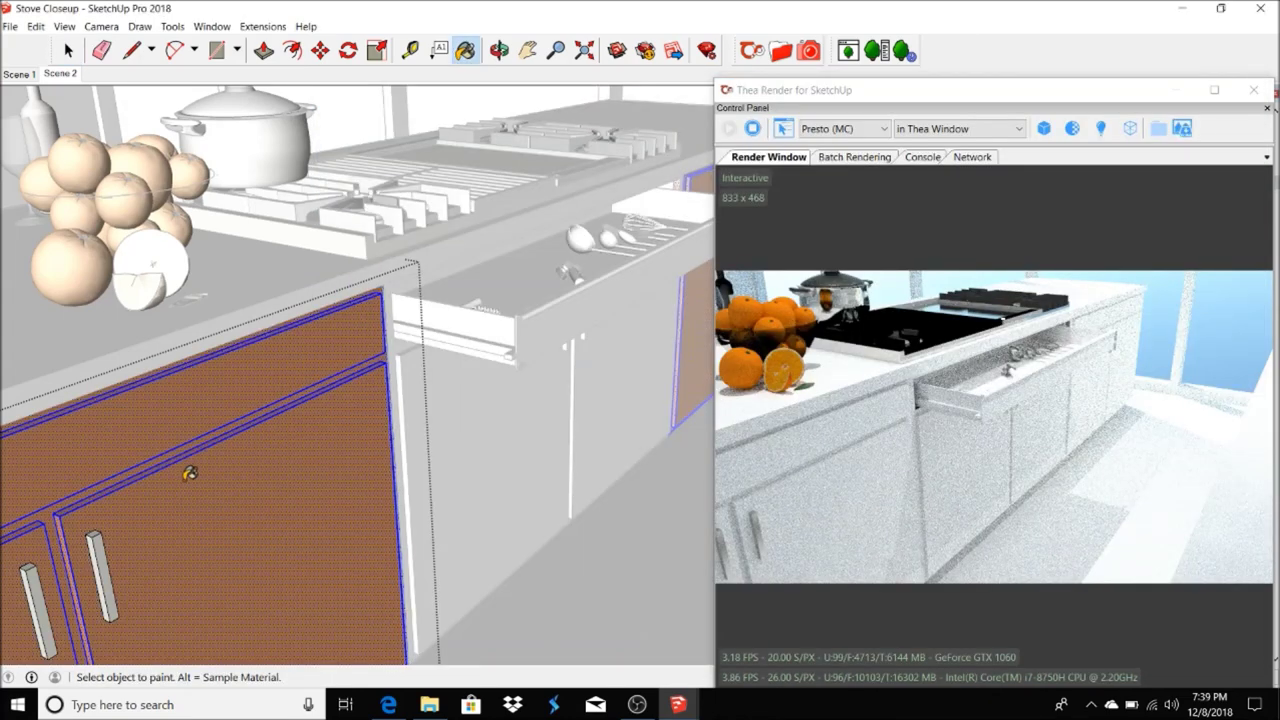
{"action": "key", "text": "space"}
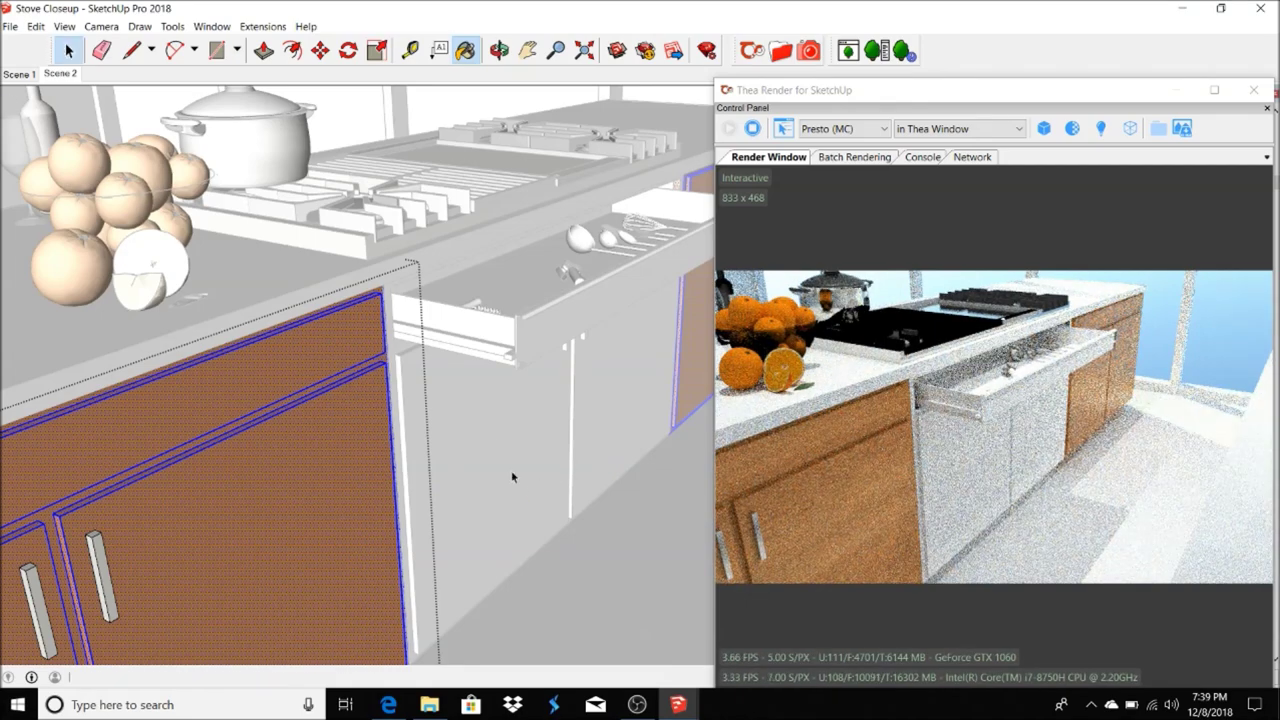
{"action": "left_click", "coordinate": [487, 425]}
{"action": "key", "text": "b"}
{"action": "left_click", "coordinate": [476, 414]}
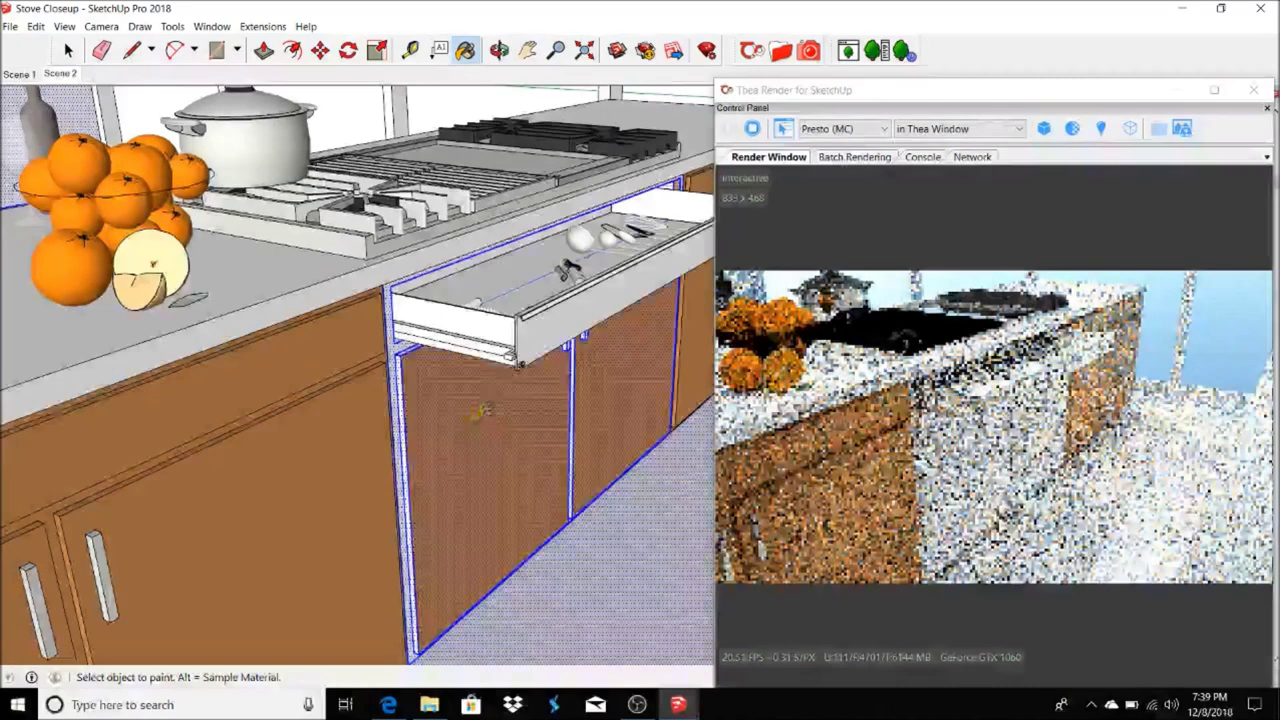
{"action": "left_click", "coordinate": [391, 327]}
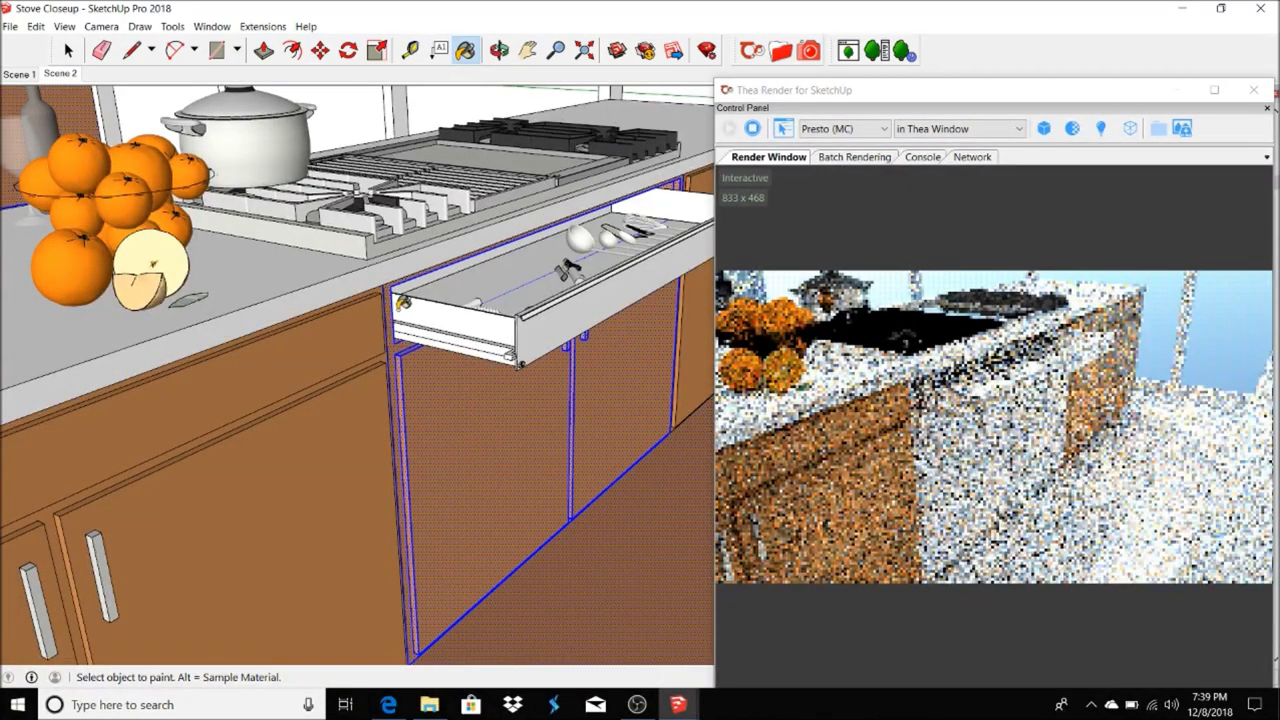
{"action": "key", "text": "ctrl+z"}
{"action": "left_click", "coordinate": [69, 50]}
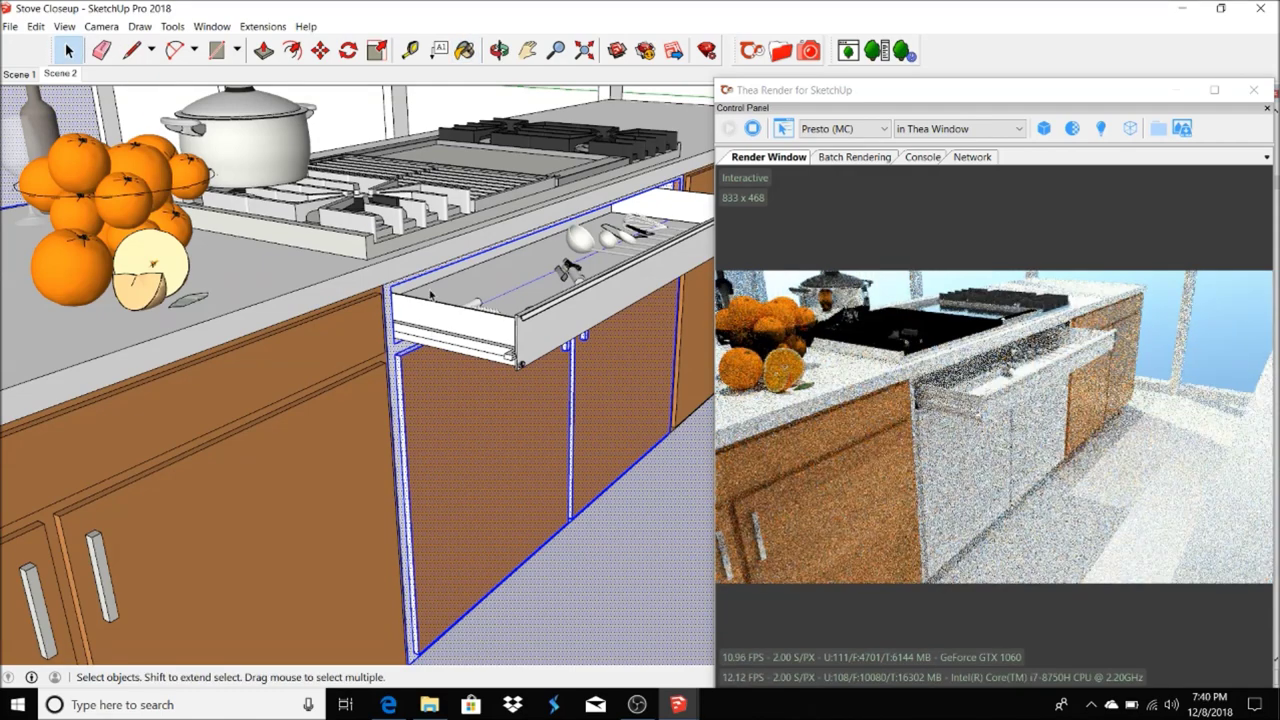
{"action": "left_click", "coordinate": [400, 344], "text": "ctrl"}
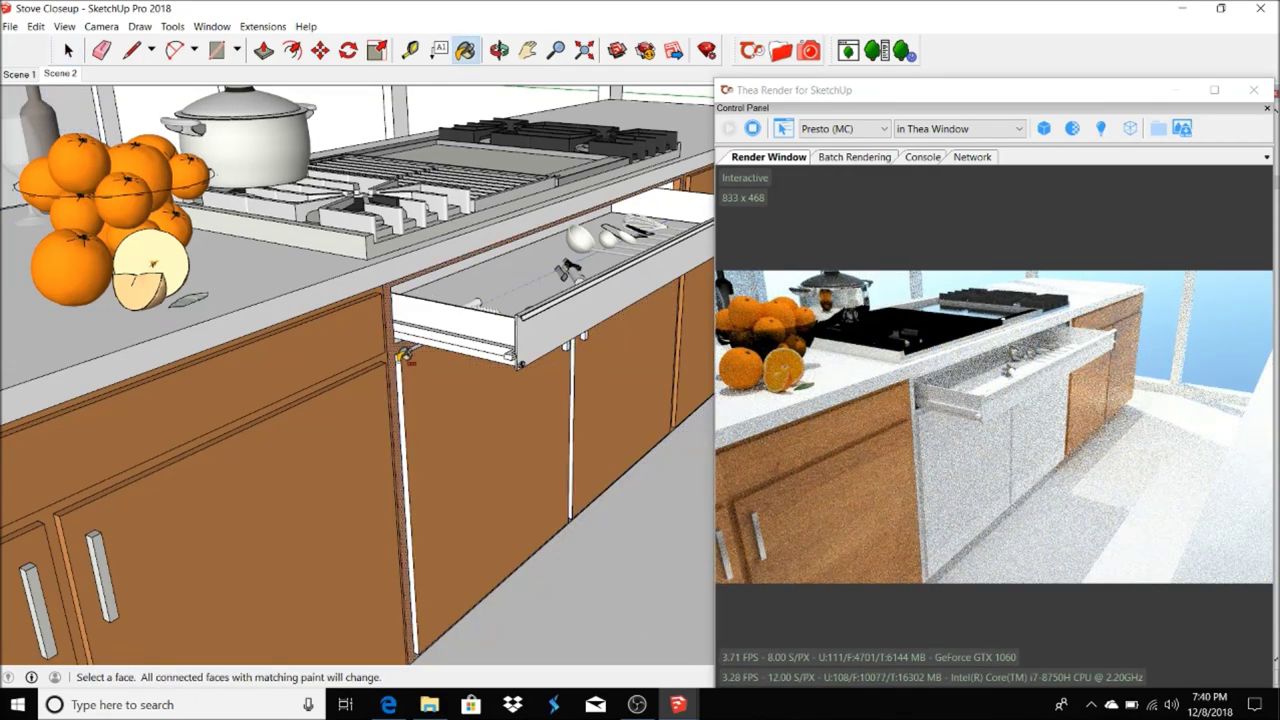
- Paint the white strips below the drawer and on the door edge cherry wood
{"action": "left_click", "coordinate": [405, 356], "text": "ctrl"}
{"action": "scroll", "coordinate": [567, 268], "scroll_direction": "up", "scroll_amount": 1}
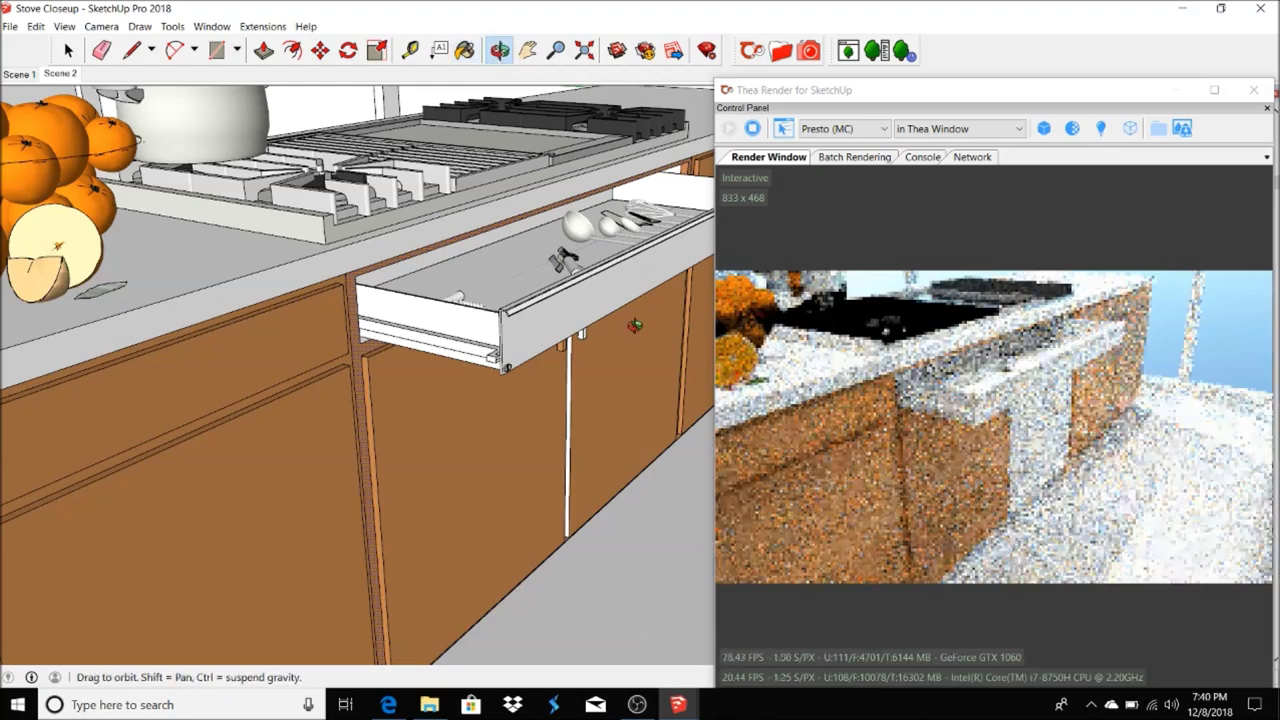
{"action": "scroll", "coordinate": [500, 434], "scroll_direction": "up", "scroll_amount": 5}
{"action": "left_click", "coordinate": [408, 248], "text": "ctrl"}
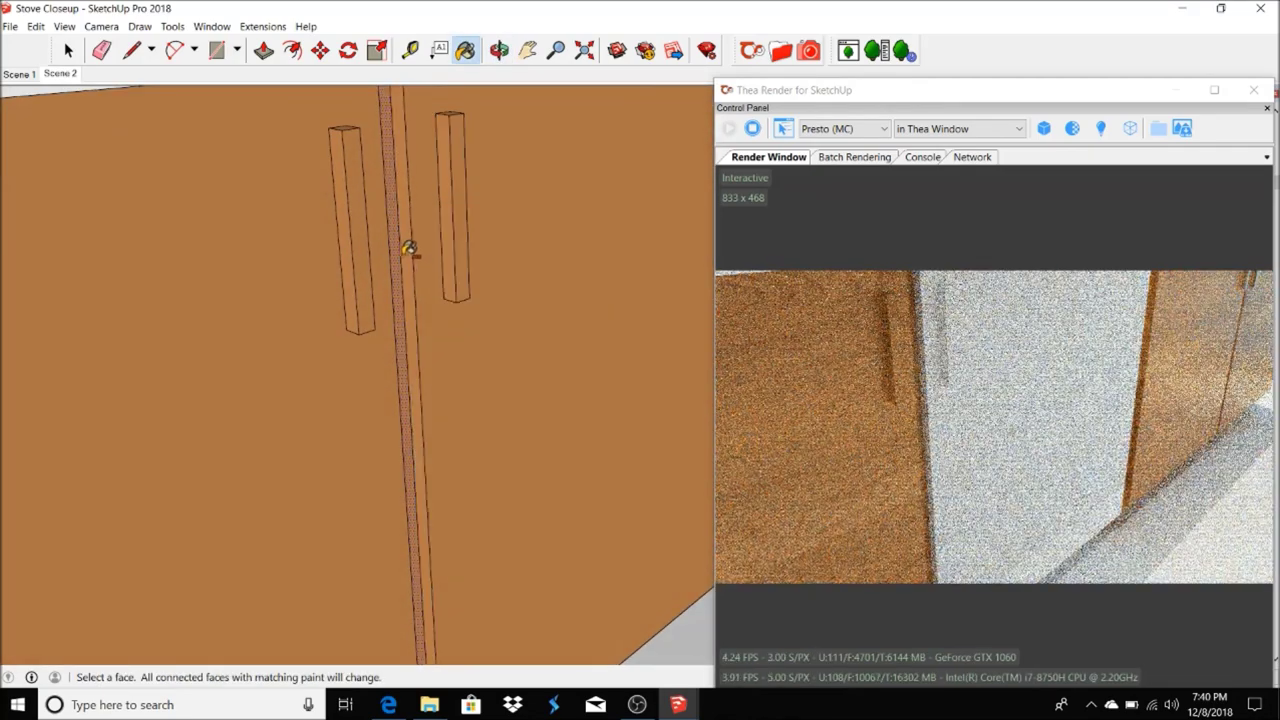
{"action": "scroll", "coordinate": [420, 230], "scroll_direction": "down", "scroll_amount": 6}
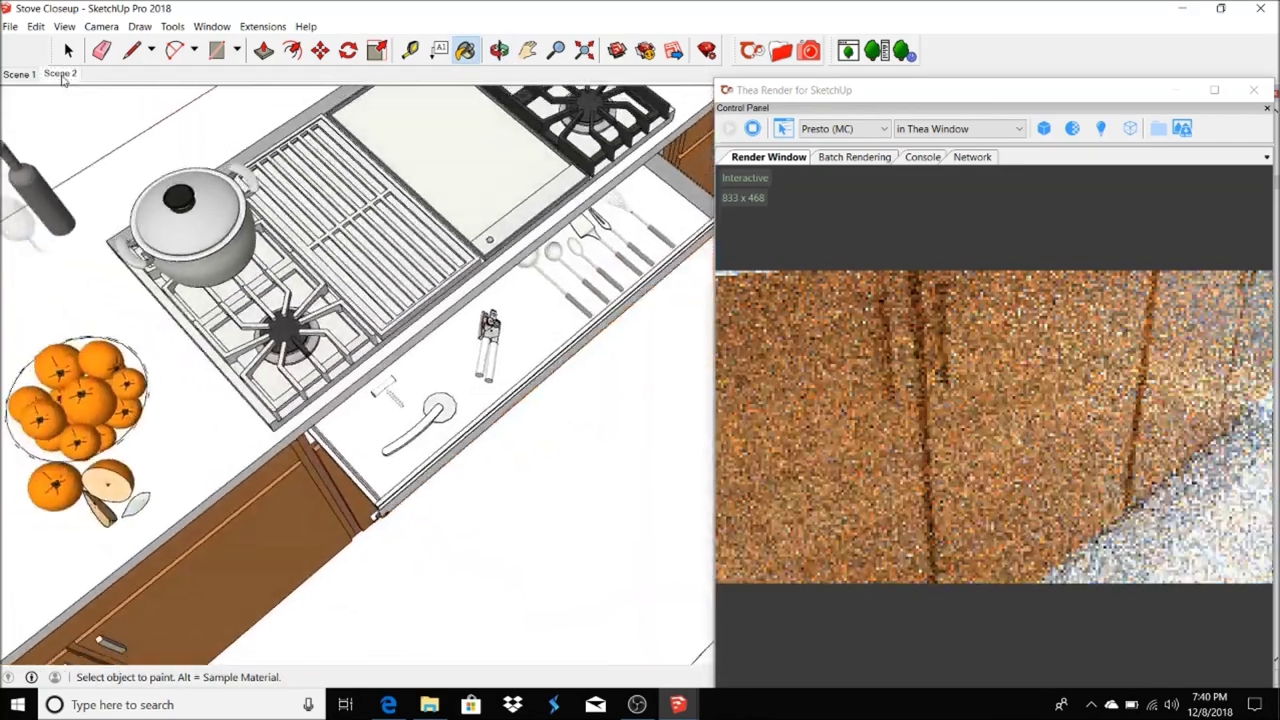
- Select the open drawer, orbit to a low view, and open it for editing
{"action": "key", "text": "space"}
{"action": "left_click", "coordinate": [480, 366]}
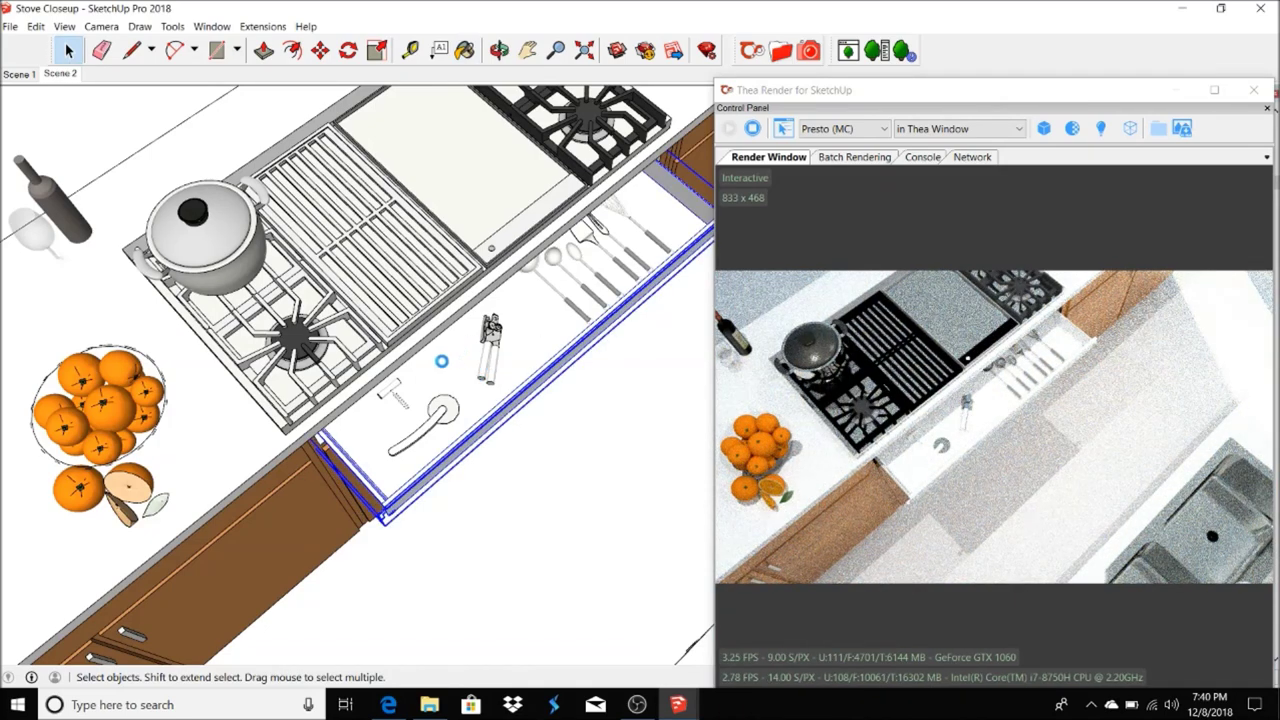
{"action": "scroll", "coordinate": [455, 360], "scroll_direction": "up", "scroll_amount": 2}
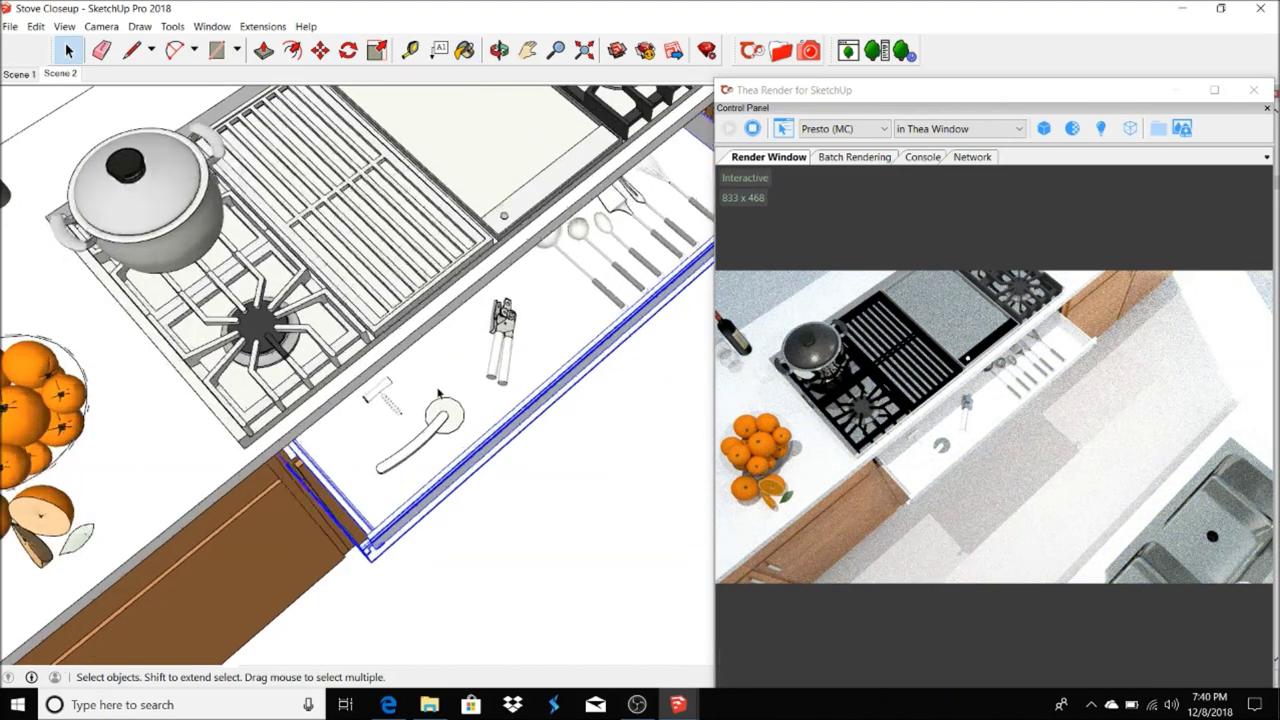
{"action": "scroll", "coordinate": [455, 360], "scroll_direction": "up", "scroll_amount": 2}
{"action": "mouse_move", "coordinate": [455, 360]}
{"action": "middle_mouse_down"}
{"action": "mouse_move", "coordinate": [587, 318]}
{"action": "mouse_move", "coordinate": [351, 394]}
{"action": "middle_mouse_up"}
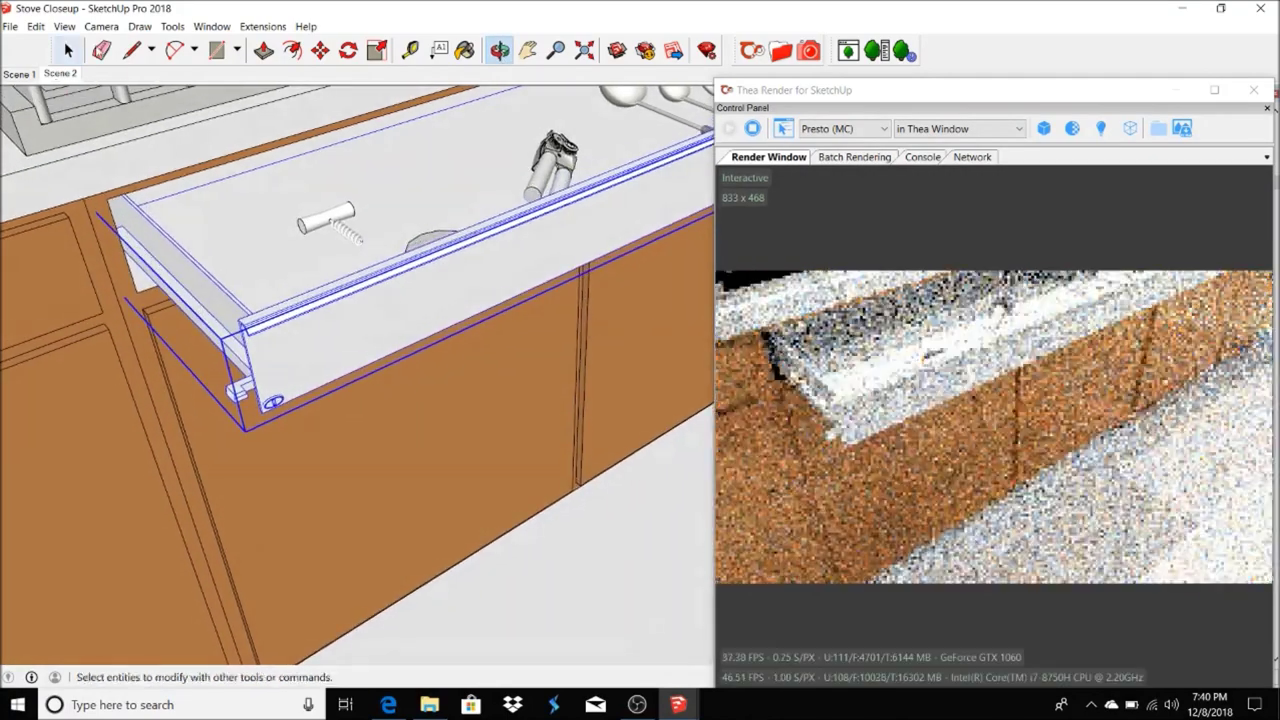
{"action": "double_click", "coordinate": [288, 248]}
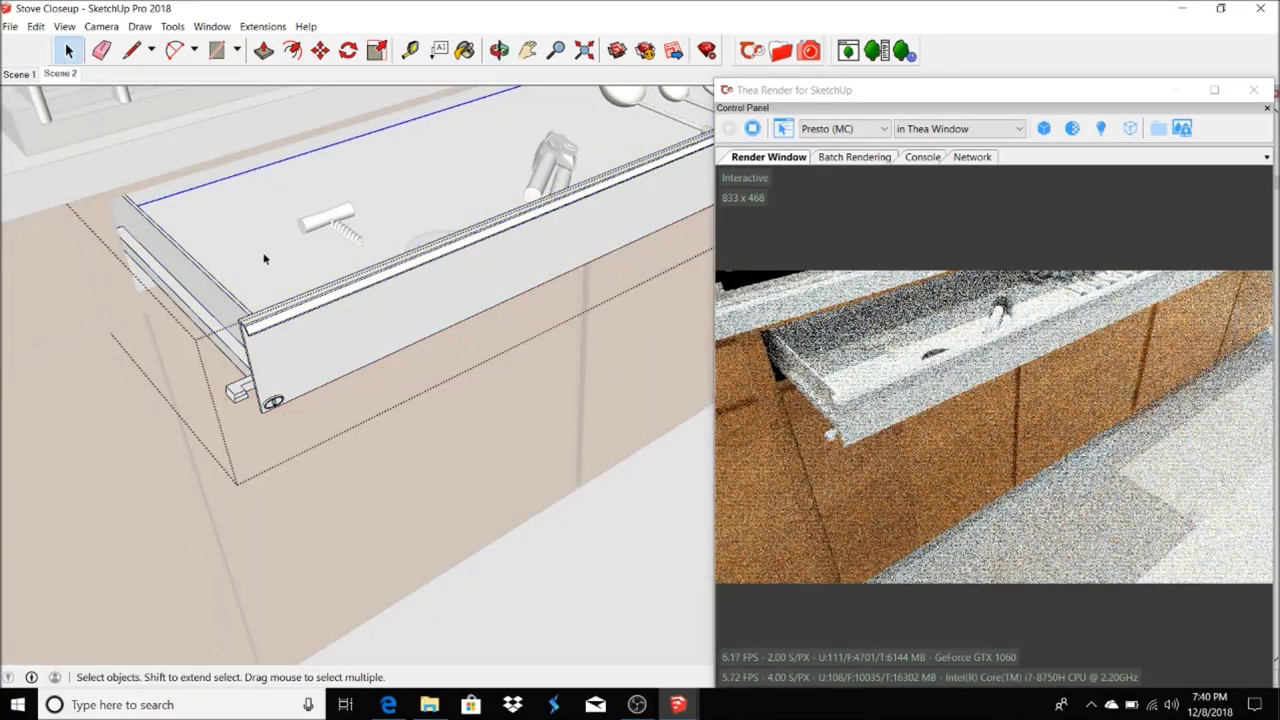
- Try painting the drawer bottom wood, undo it, and orbit out to the stove and utensils
{"action": "left_click", "coordinate": [257, 191]}
{"action": "left_click", "coordinate": [465, 50]}
{"action": "left_click", "coordinate": [271, 200]}
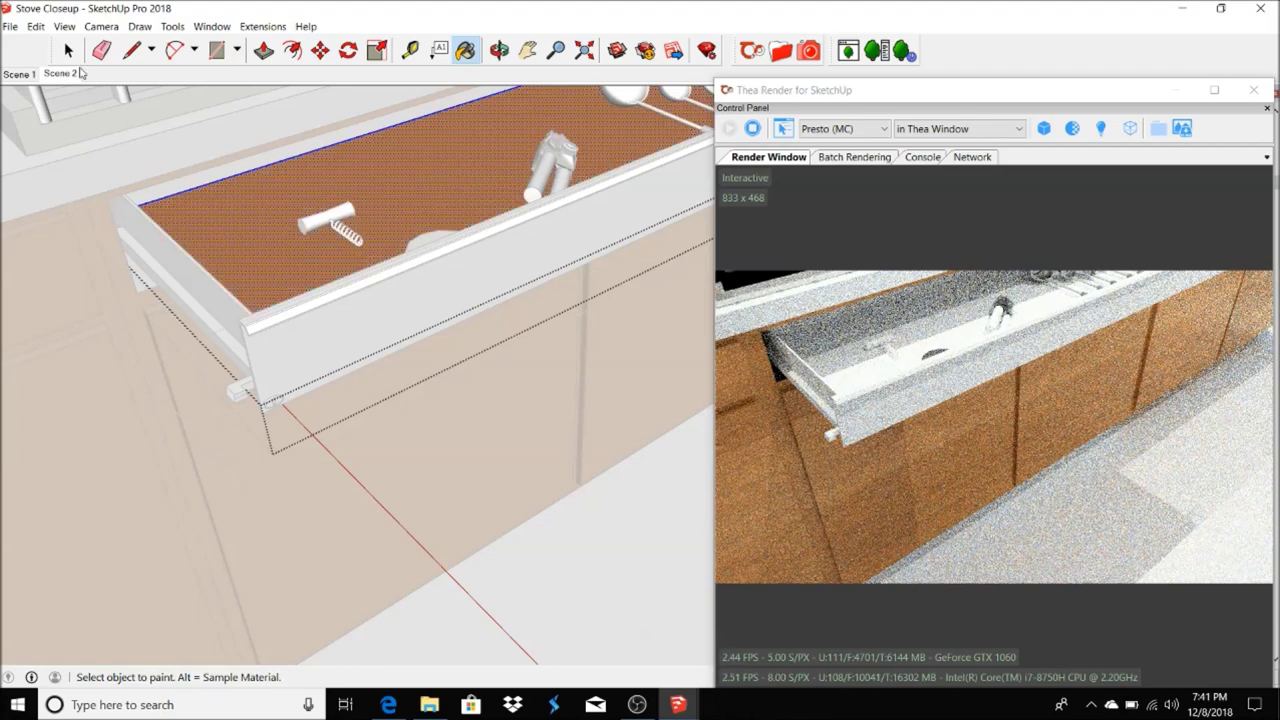
{"action": "key", "text": "ctrl+z"}
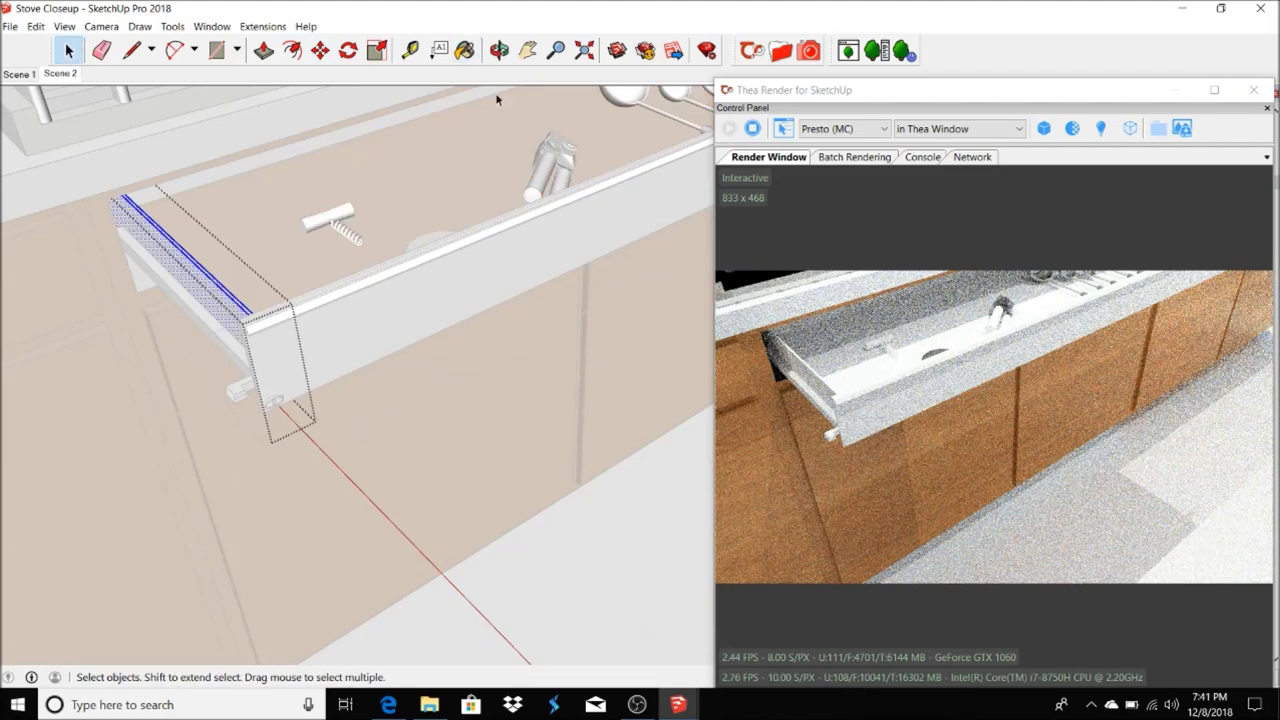
{"action": "middle_click_drag", "start_coordinate": [345, 208], "coordinate": [90, 428]}
{"action": "scroll", "coordinate": [90, 428], "scroll_direction": "down", "scroll_amount": 3}
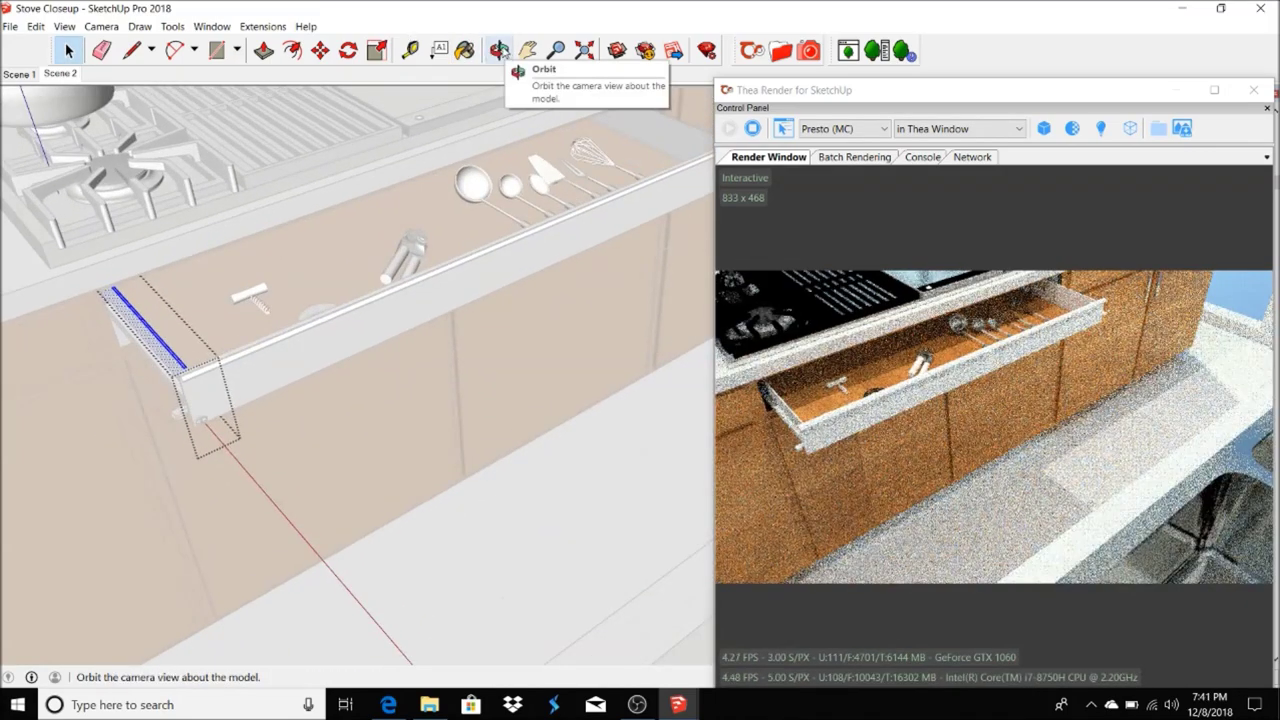
{"action": "left_click", "coordinate": [499, 50]}
- Select the drawer front face and paint it with the wood material
{"action": "left_click", "coordinate": [69, 50]}
{"action": "left_click", "coordinate": [357, 323]}
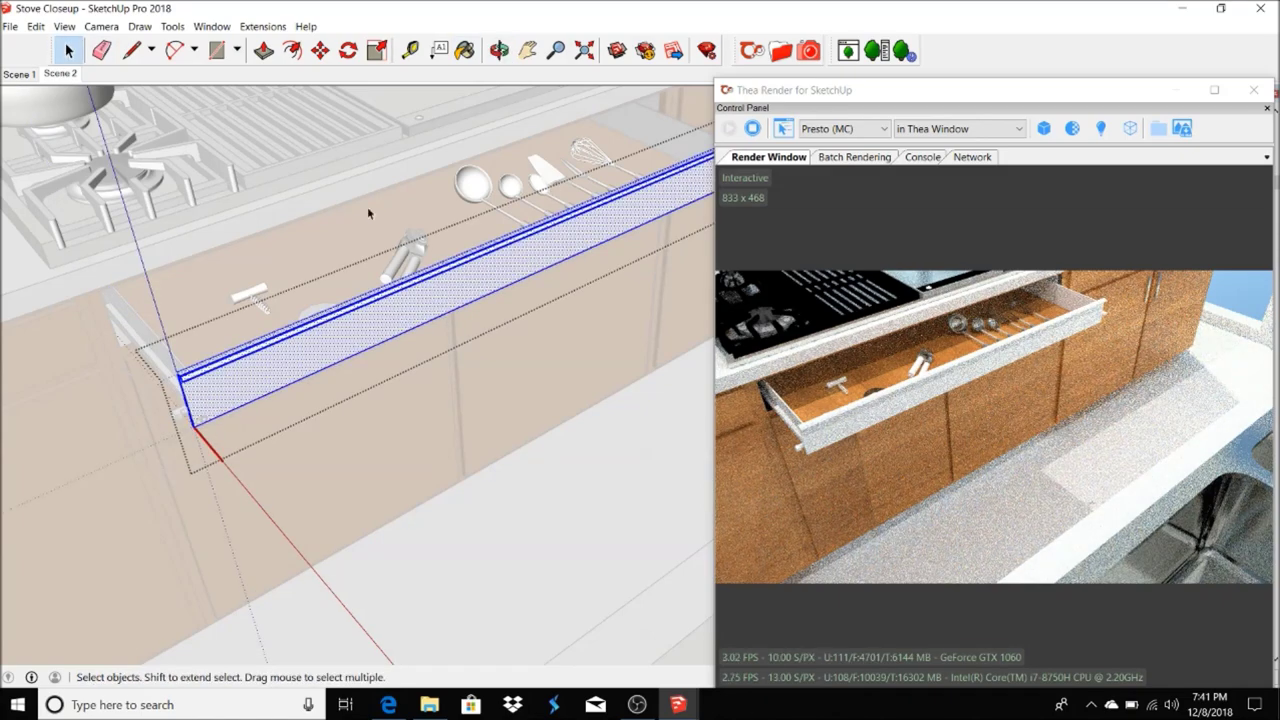
{"action": "left_click", "coordinate": [366, 306]}
{"action": "left_click", "coordinate": [69, 50]}
{"action": "middle_click_drag", "start_coordinate": [288, 376], "coordinate": [505, 300], "text": "shift"}
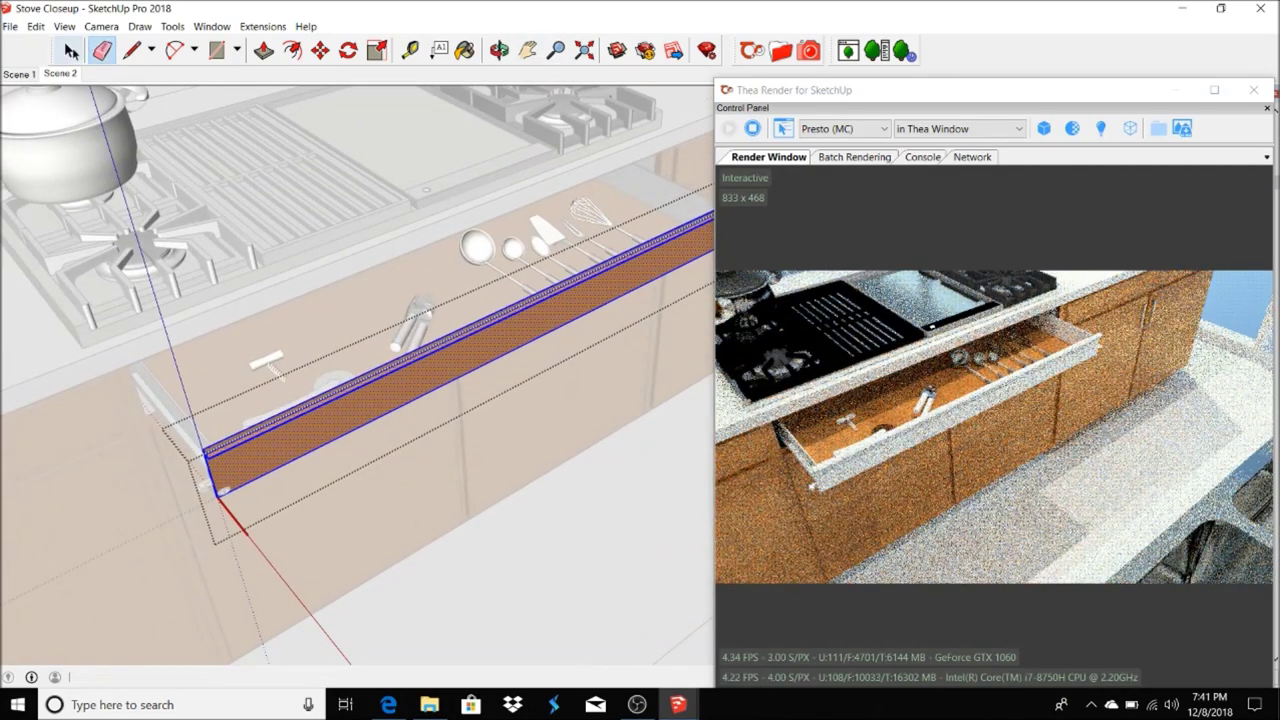
- Reverse the drawer front's faces, then test and undo a wood paint on it
{"action": "right_click", "coordinate": [330, 418]}
{"action": "left_click", "coordinate": [389, 578]}
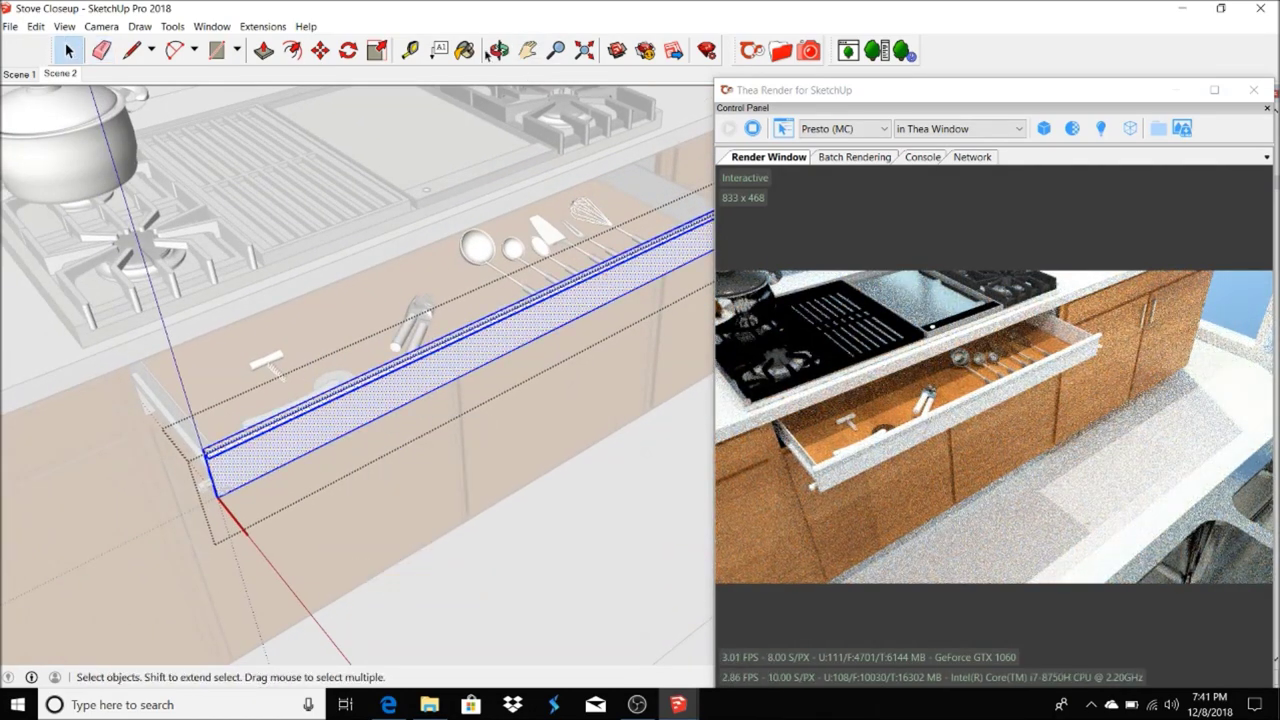
{"action": "left_click", "coordinate": [466, 51]}
{"action": "left_click", "coordinate": [402, 378]}
{"action": "key", "text": "ctrl+z"}
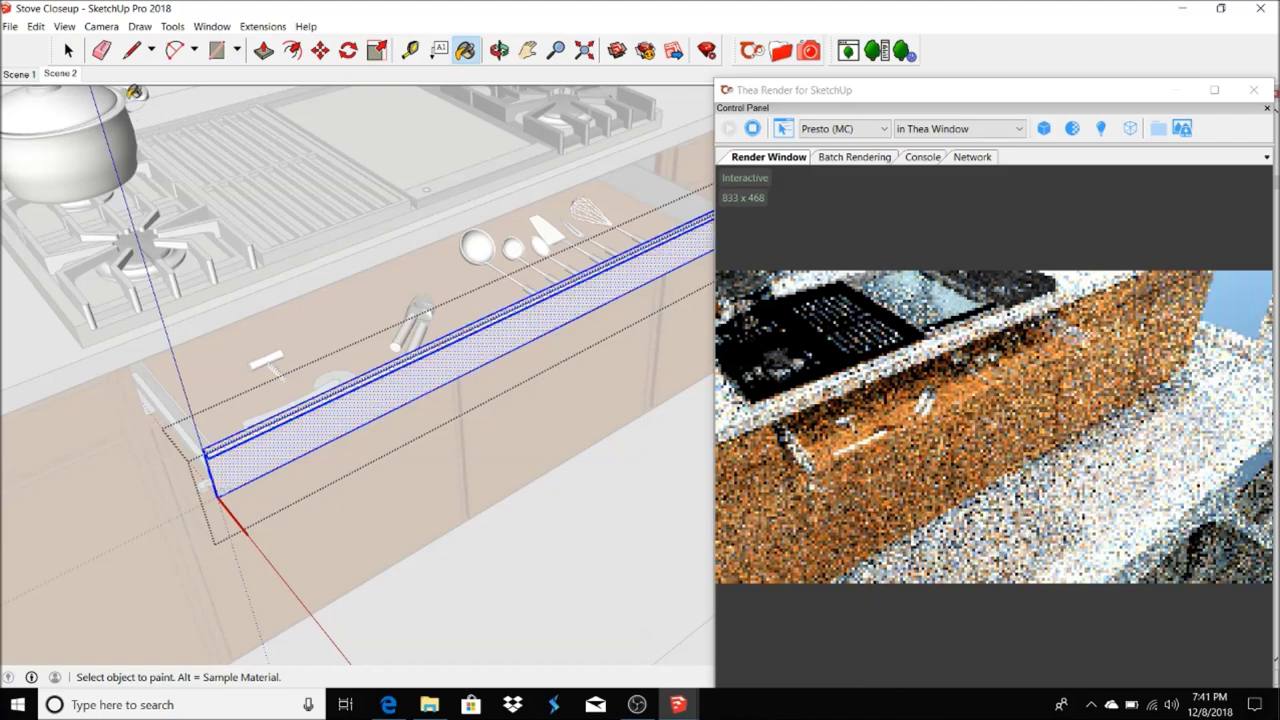
{"action": "key", "text": "space"}
{"action": "middle_click_drag", "start_coordinate": [385, 293], "coordinate": [567, 333]}
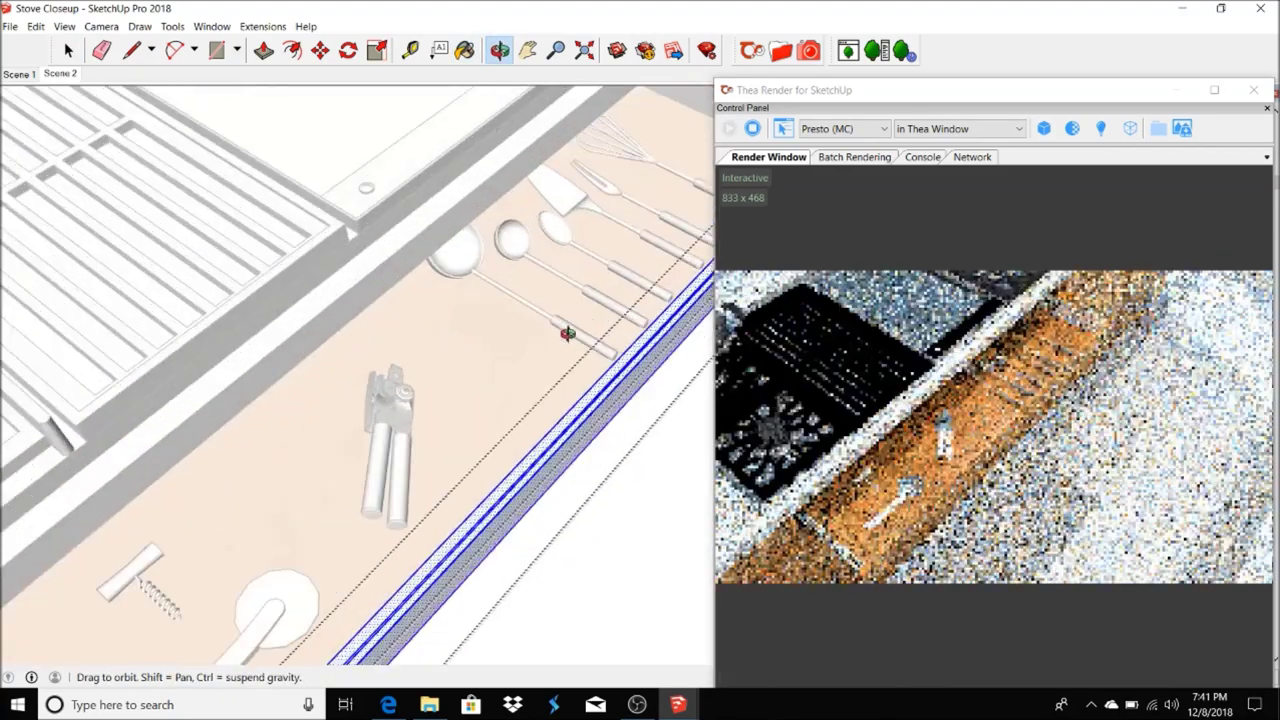
{"action": "key", "text": "Page_Down"}
- Return to Scene 2, zoom in, and open the can opener group for editing
{"action": "left_click", "coordinate": [68, 51]}
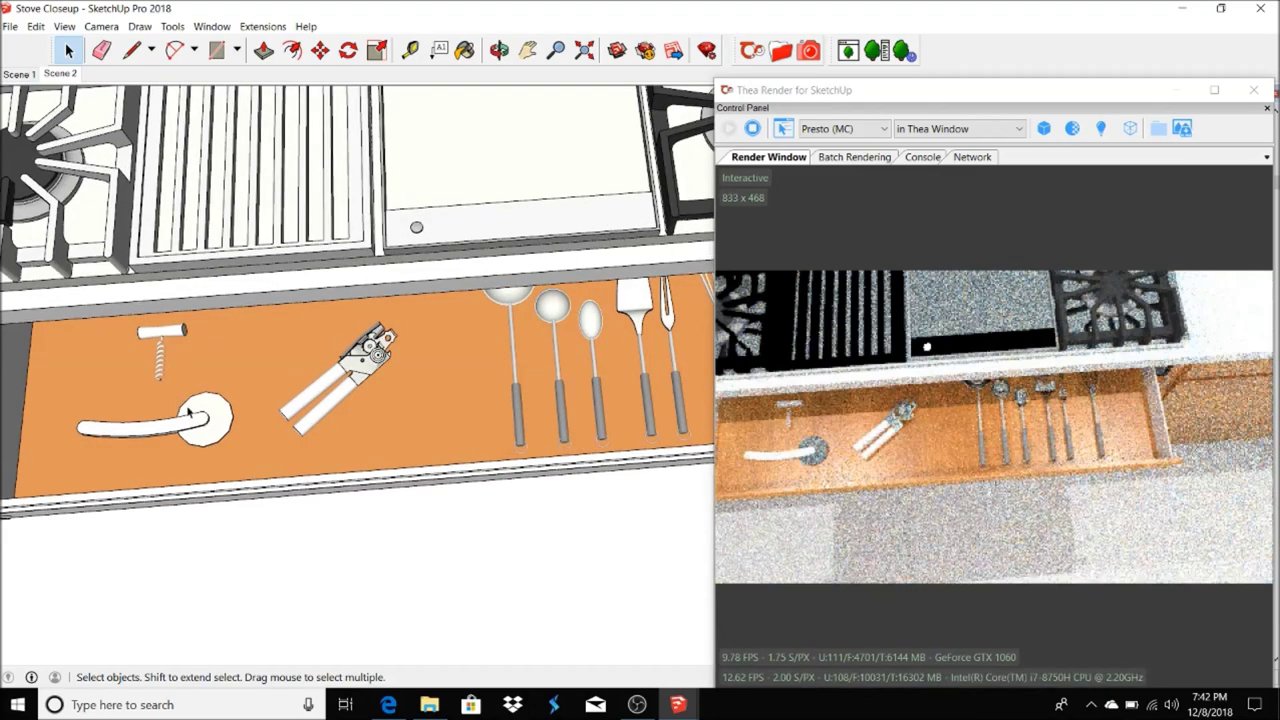
{"action": "scroll", "coordinate": [300, 400], "scroll_direction": "up", "scroll_amount": 5}
{"action": "double_click", "coordinate": [443, 361]}
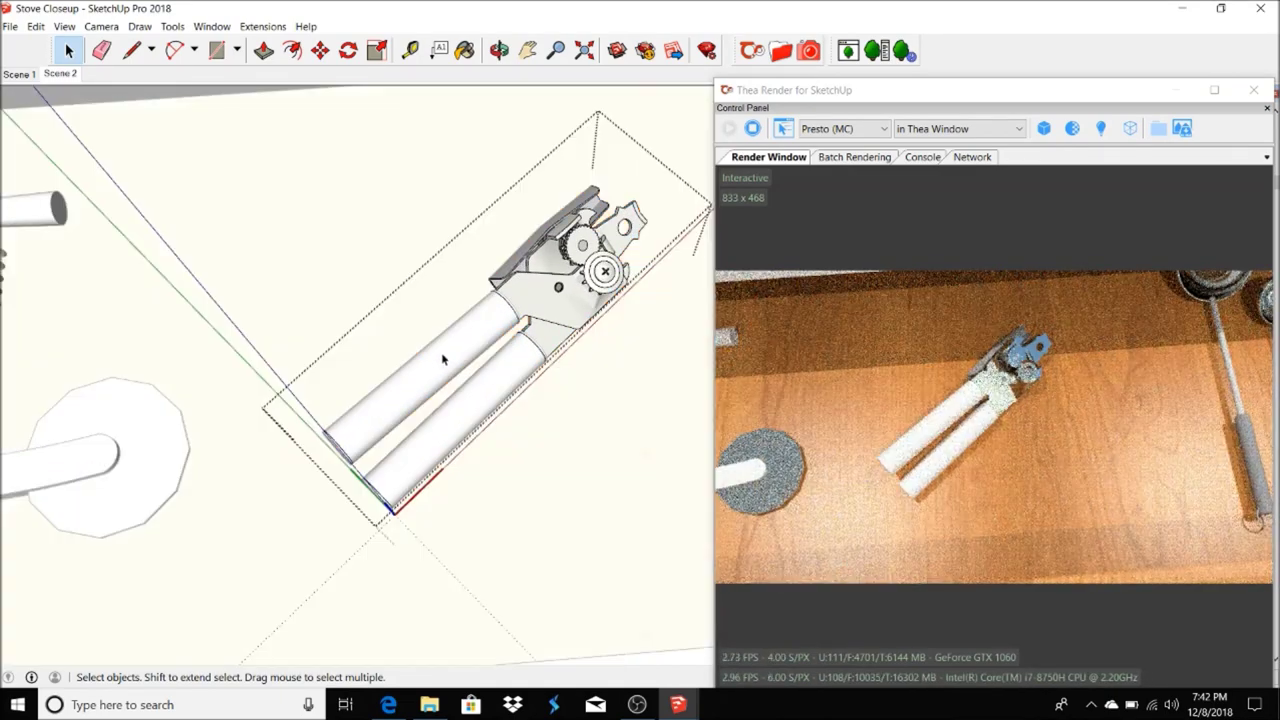
- Apply PSF_Leather_14 from Plastic Surface Finish > PSF Leather to the can opener handles
{"action": "left_click", "coordinate": [493, 358]}
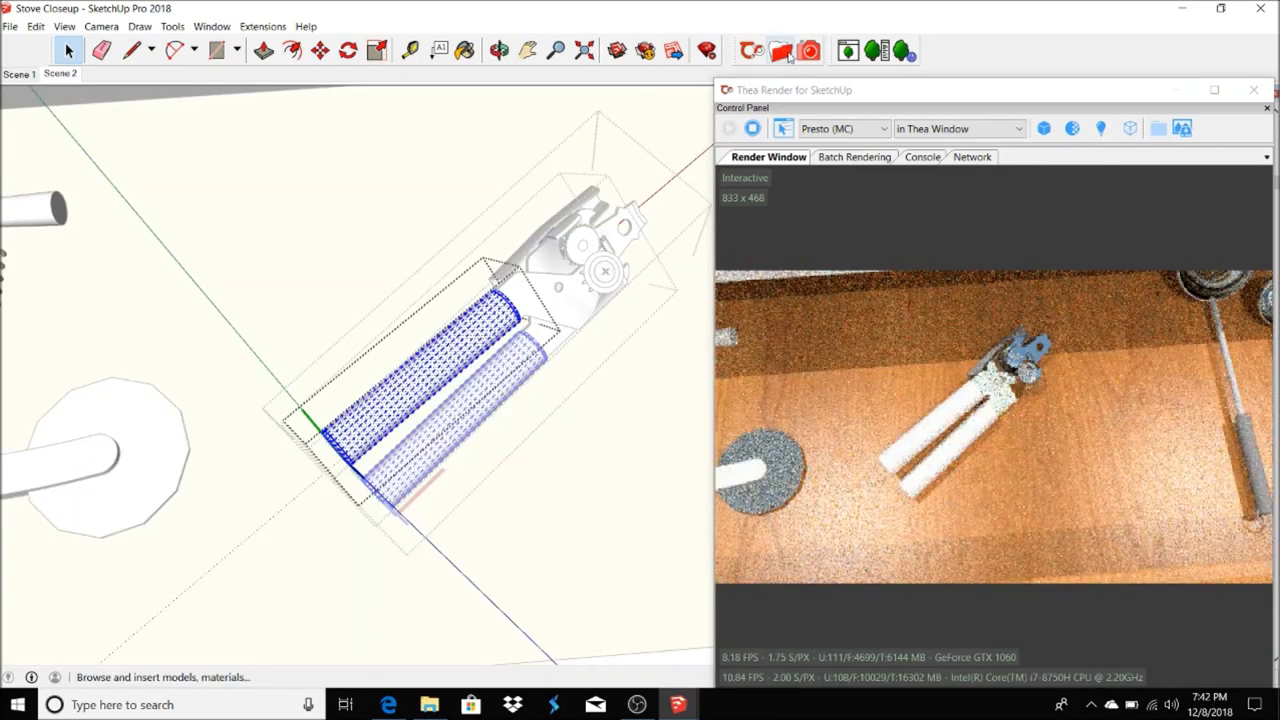
{"action": "left_click", "coordinate": [848, 50]}
{"action": "left_click_drag", "start_coordinate": [522, 424], "coordinate": [515, 249]}
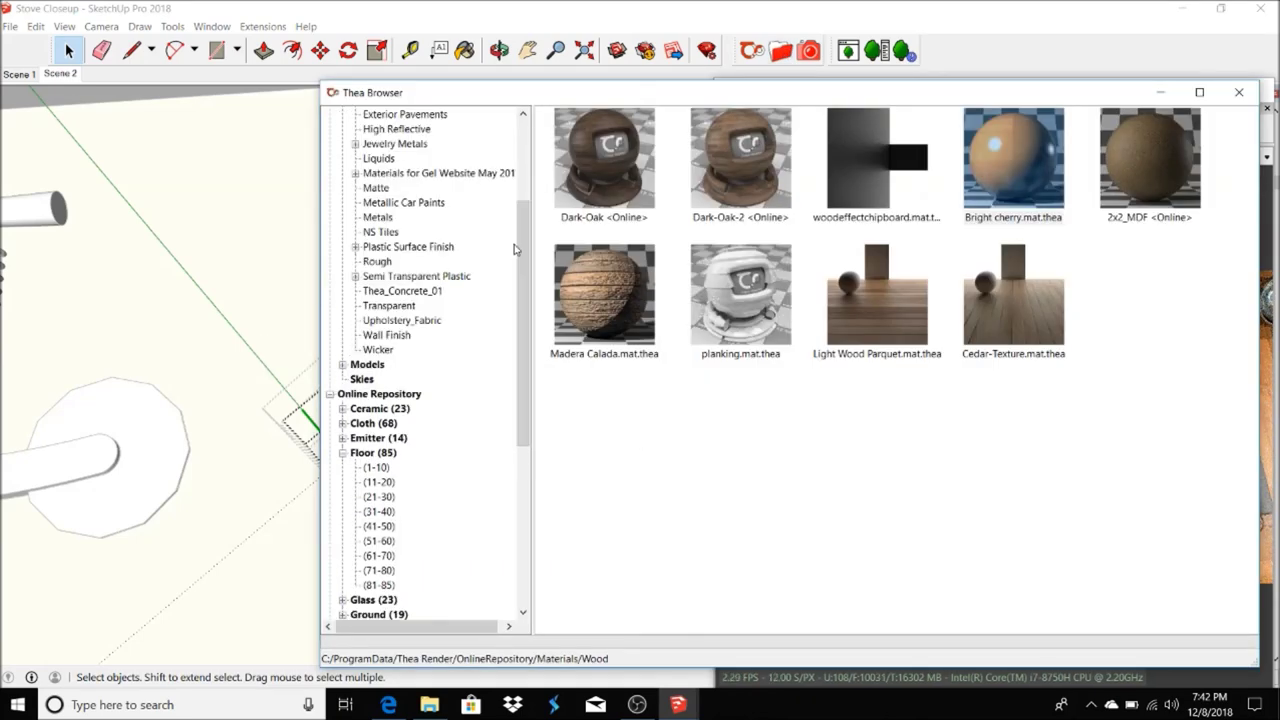
{"action": "left_click", "coordinate": [355, 247]}
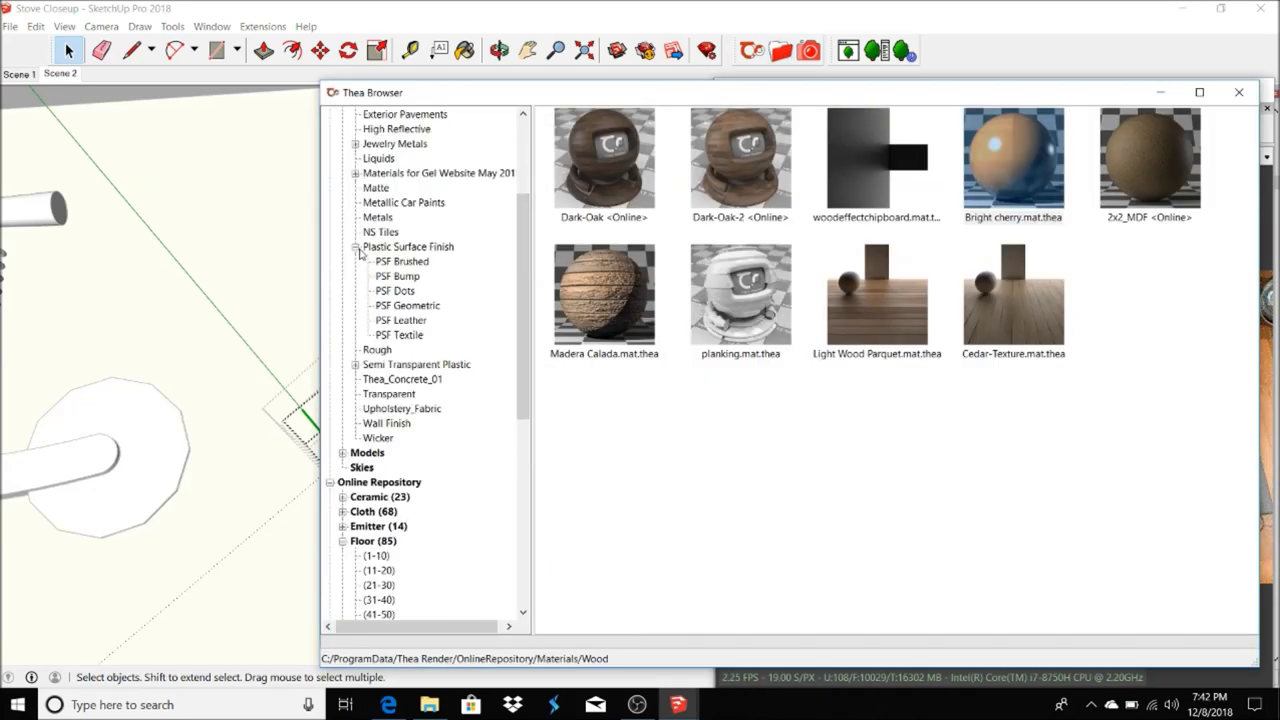
{"action": "left_click", "coordinate": [410, 262]}
{"action": "key", "text": "Down"}
{"action": "key", "text": "Down"}
{"action": "key", "text": "Down"}
{"action": "key", "text": "Down"}
{"action": "key", "text": "Down"}
{"action": "left_click", "coordinate": [410, 321]}
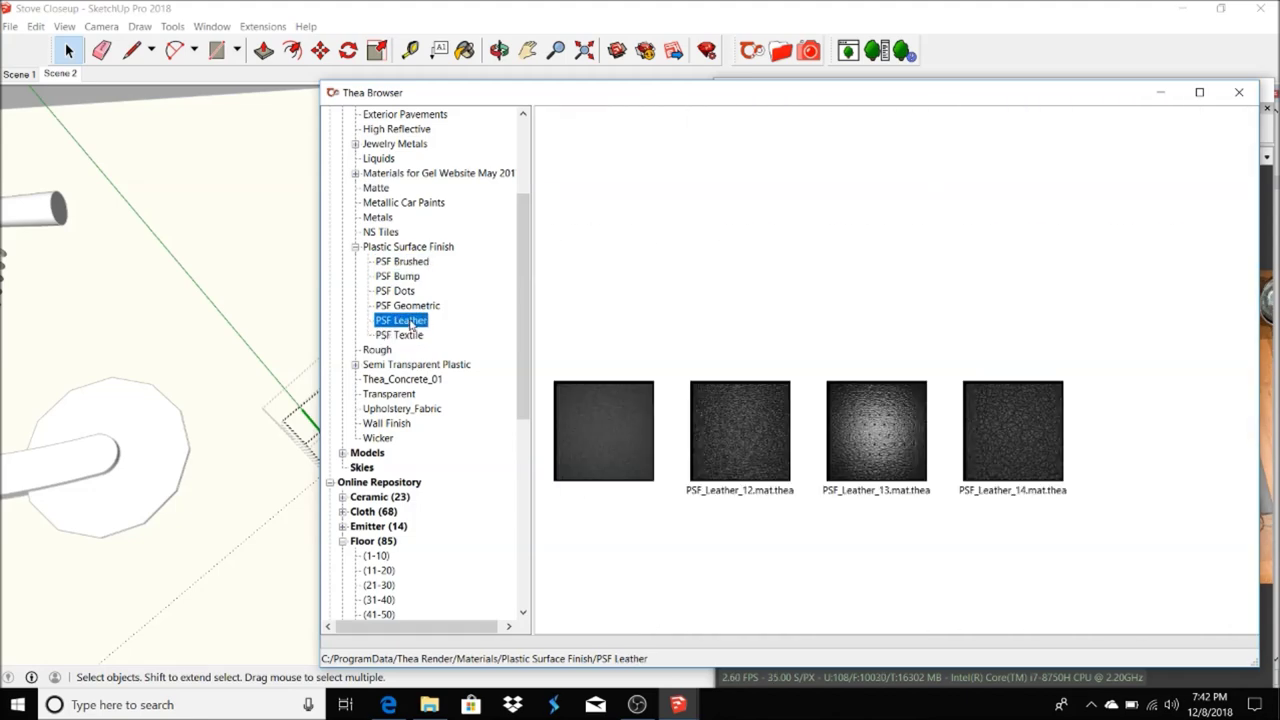
{"action": "double_click", "coordinate": [975, 413]}
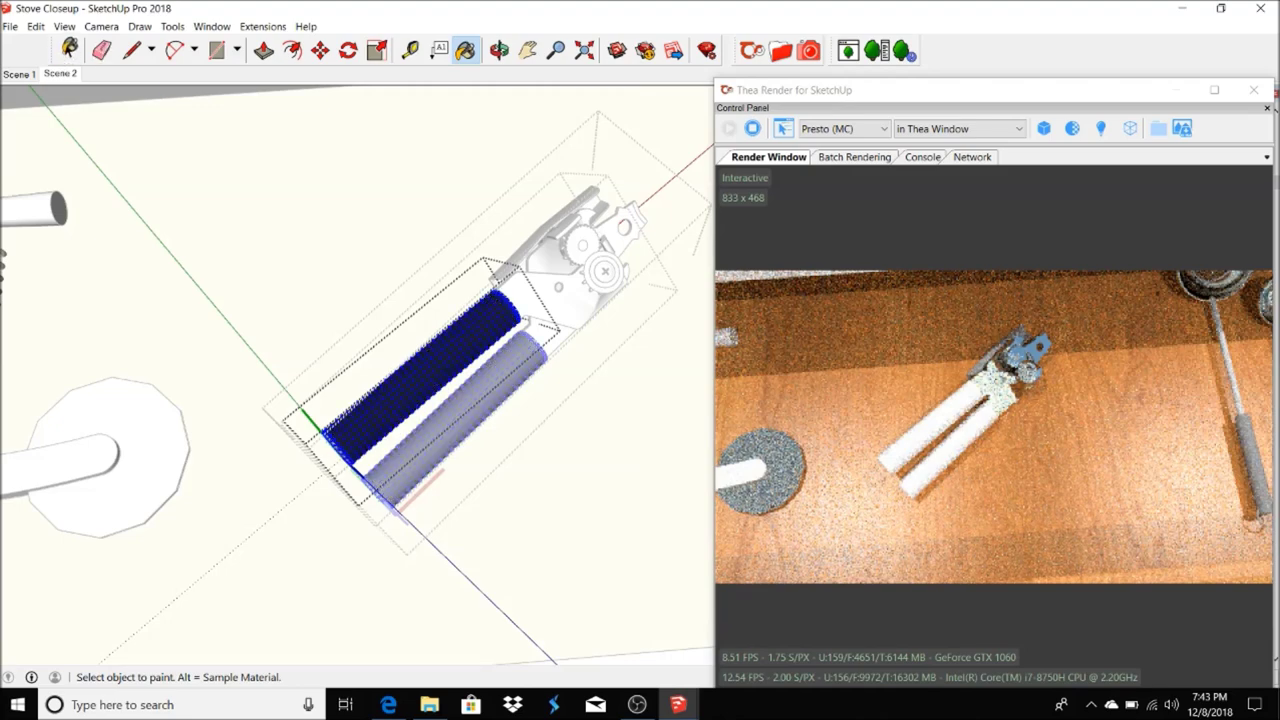
{"action": "left_click", "coordinate": [69, 50]}
{"action": "left_click", "coordinate": [535, 303]}
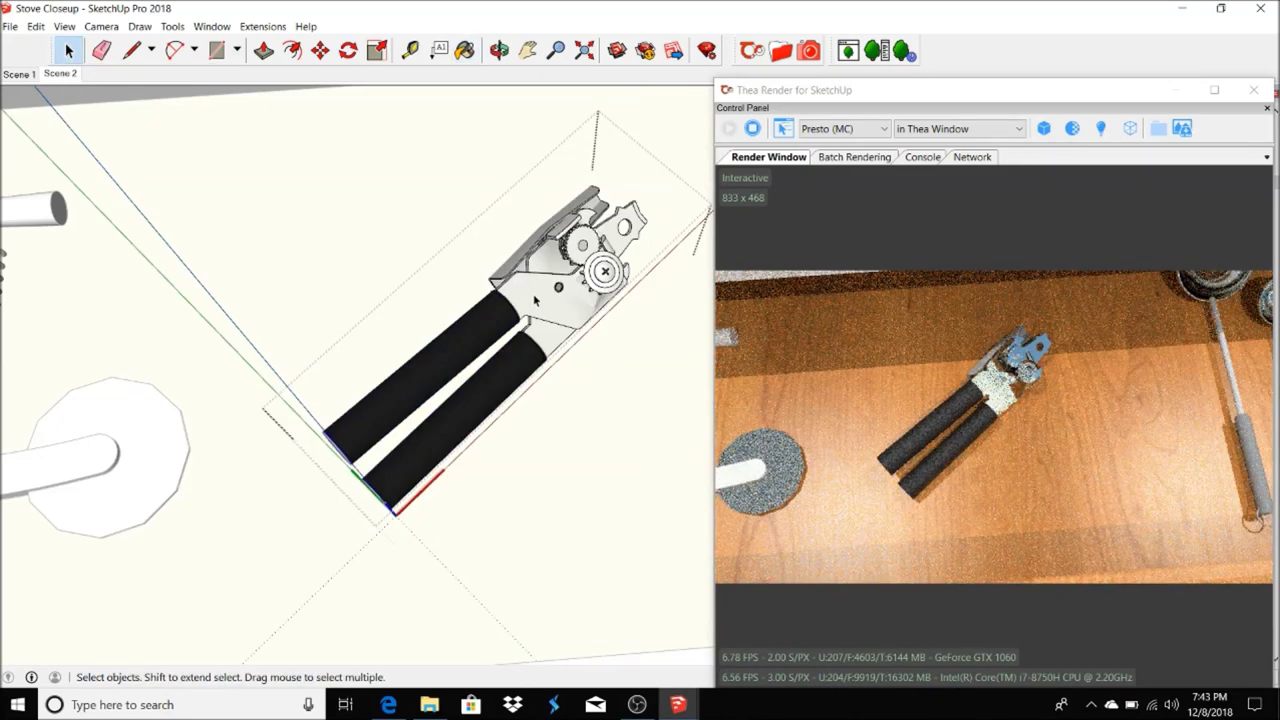
{"action": "double_click", "coordinate": [535, 300]}
- Give the can opener's head Thea's Aluminium metal material, then return to Scene 2
{"action": "left_click", "coordinate": [548, 320]}
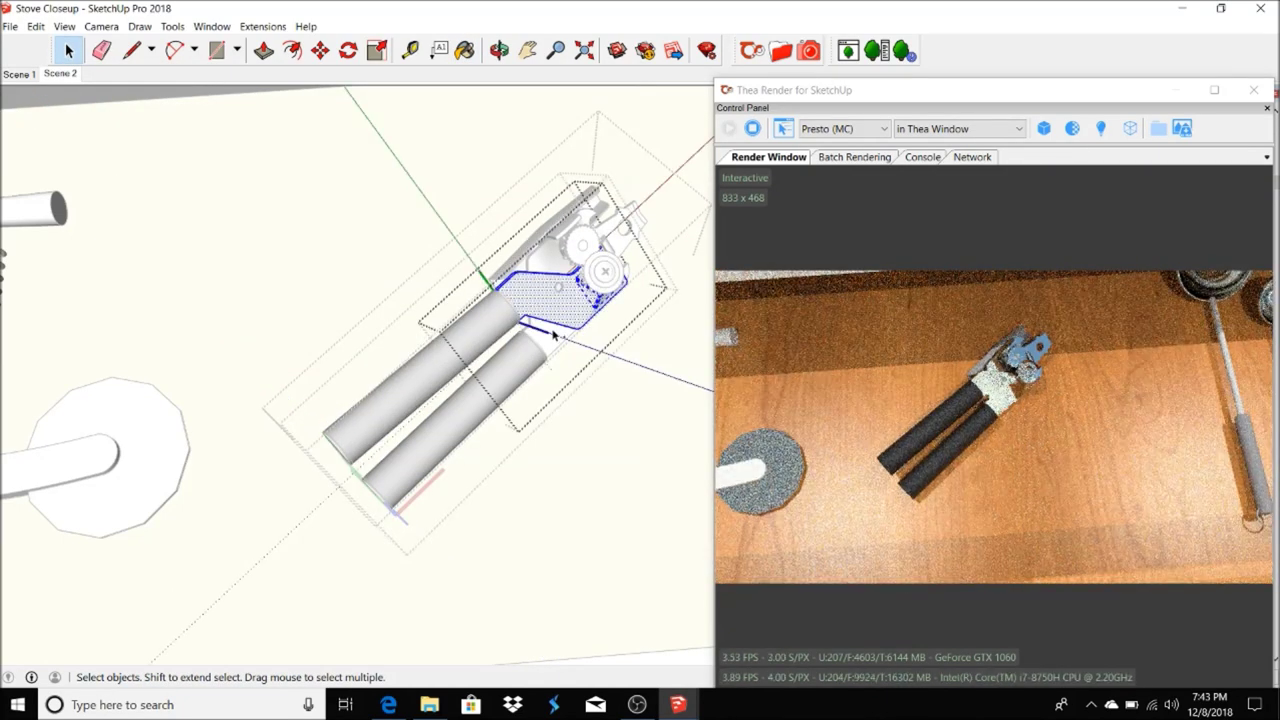
{"action": "double_click", "coordinate": [547, 289]}
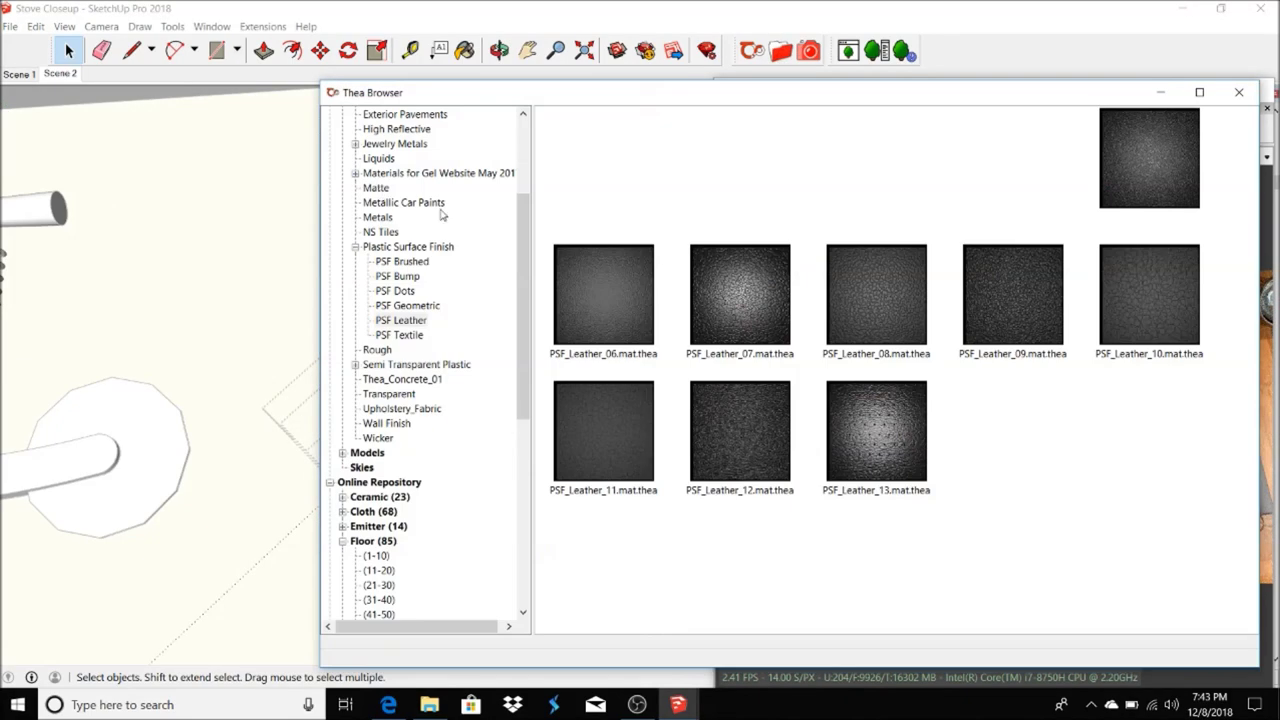
{"action": "left_click", "coordinate": [378, 217]}
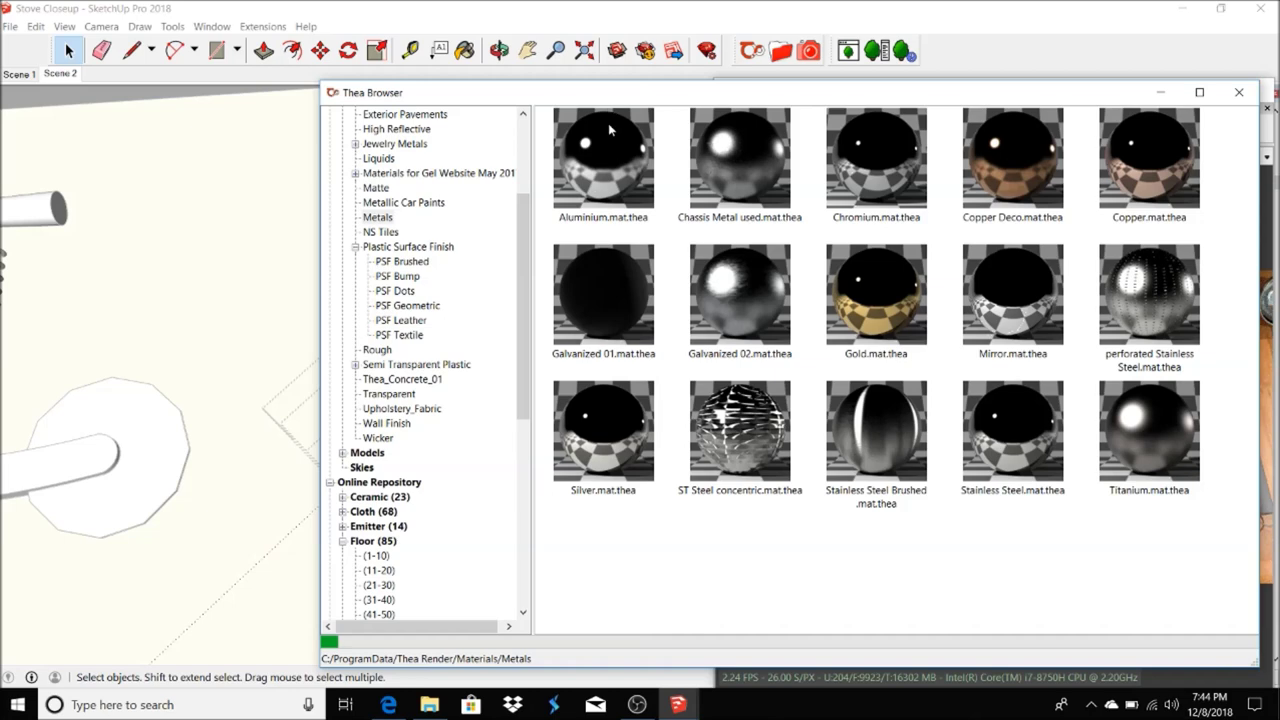
{"action": "left_click", "coordinate": [1150, 94]}
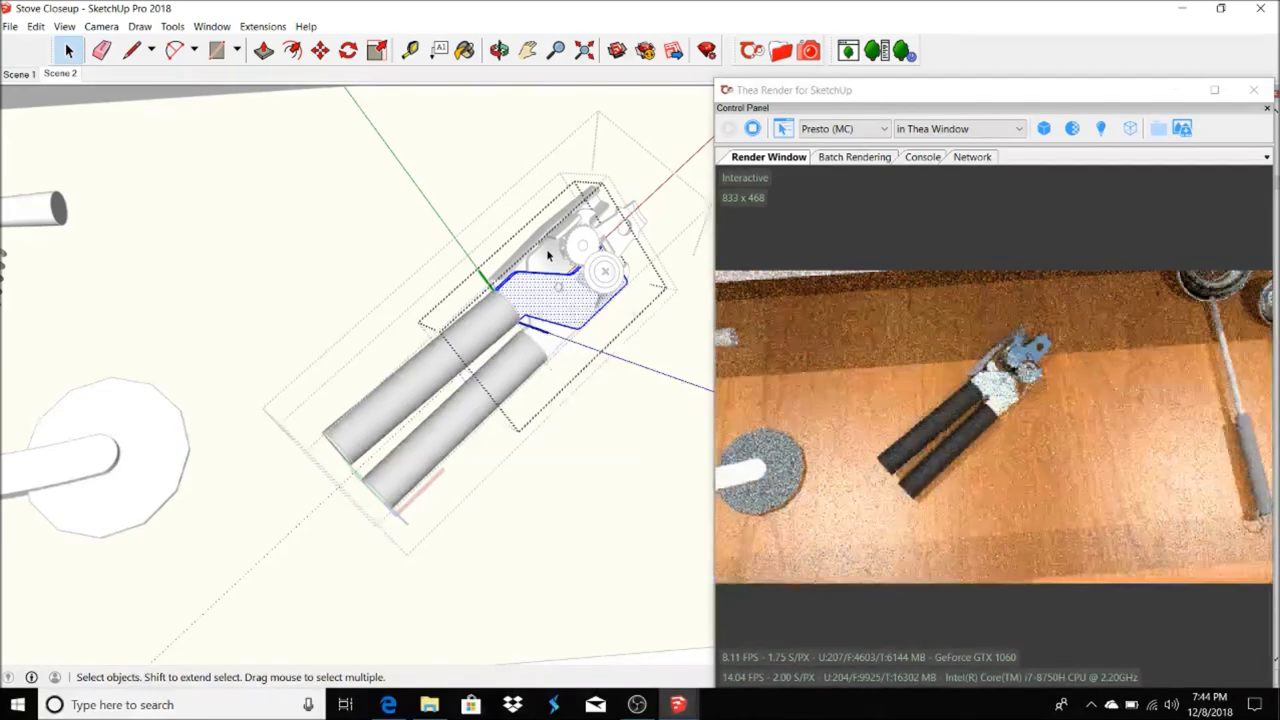
{"action": "key", "text": "space"}
{"action": "double_click", "coordinate": [550, 255]}
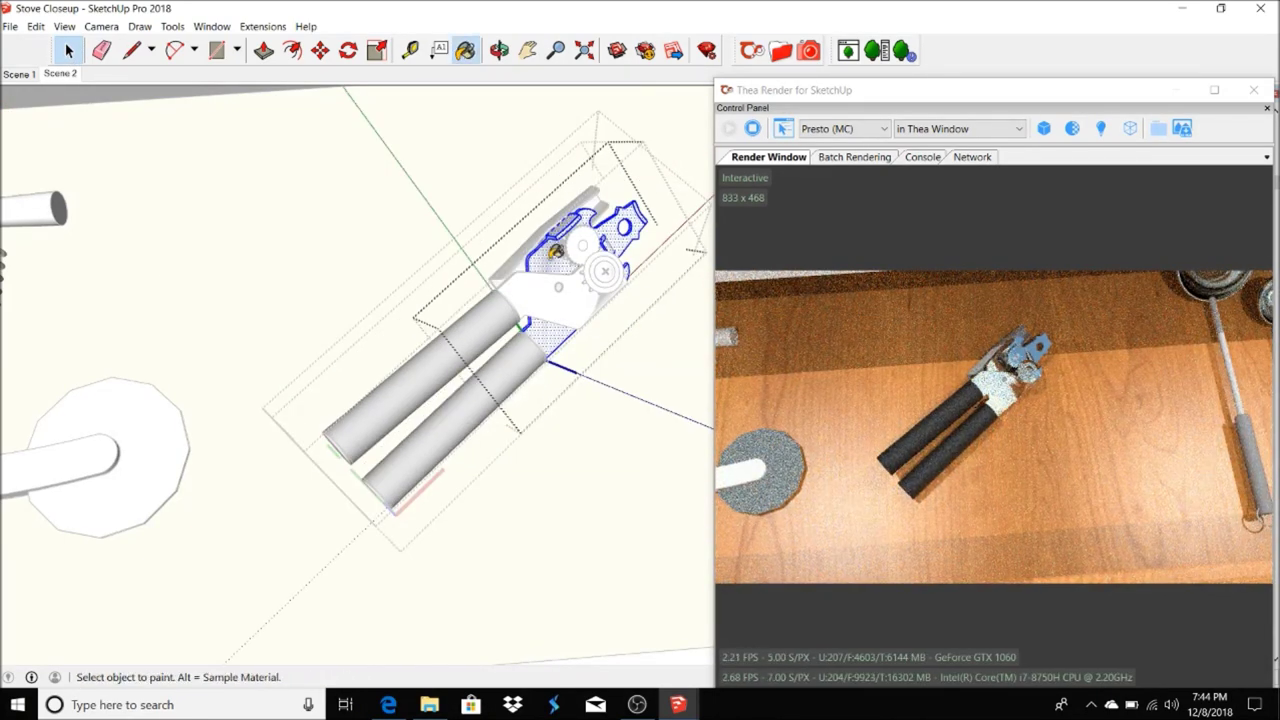
{"action": "left_click", "coordinate": [60, 73]}
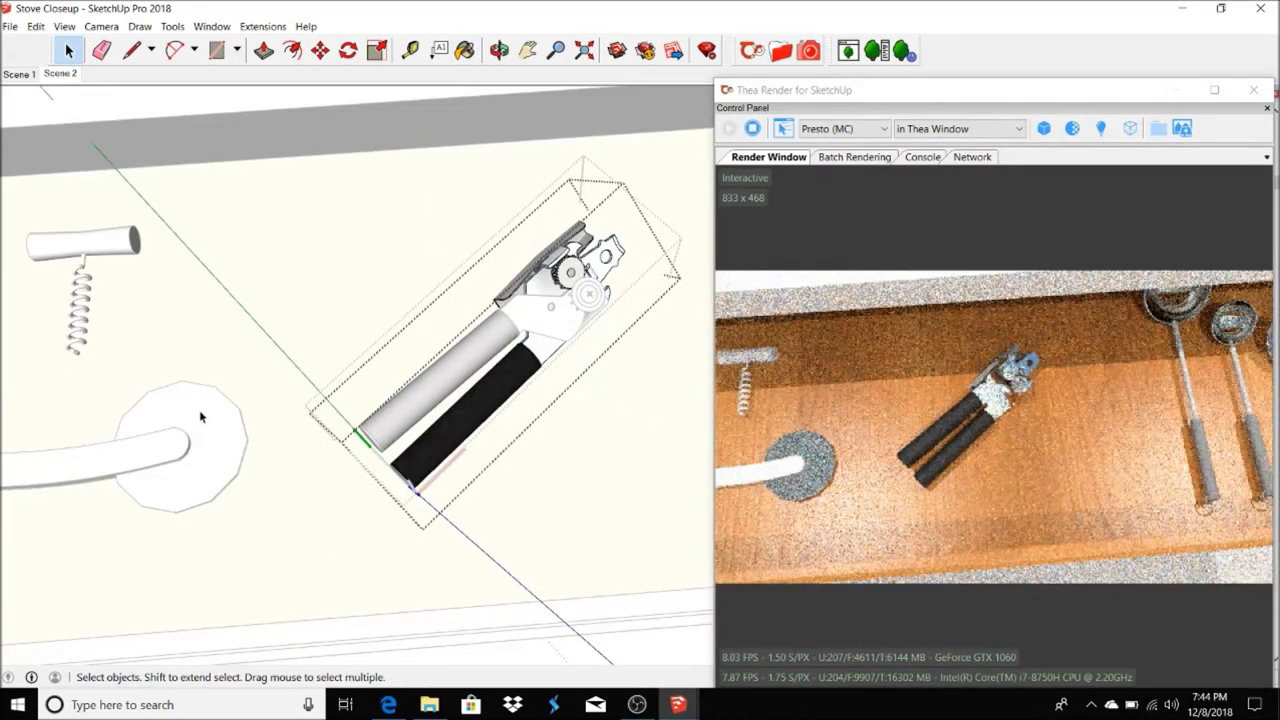
- Open the plate group and select its circular face, then pan toward the corkscrew
{"action": "left_click", "coordinate": [208, 424]}
{"action": "double_click", "coordinate": [208, 424]}
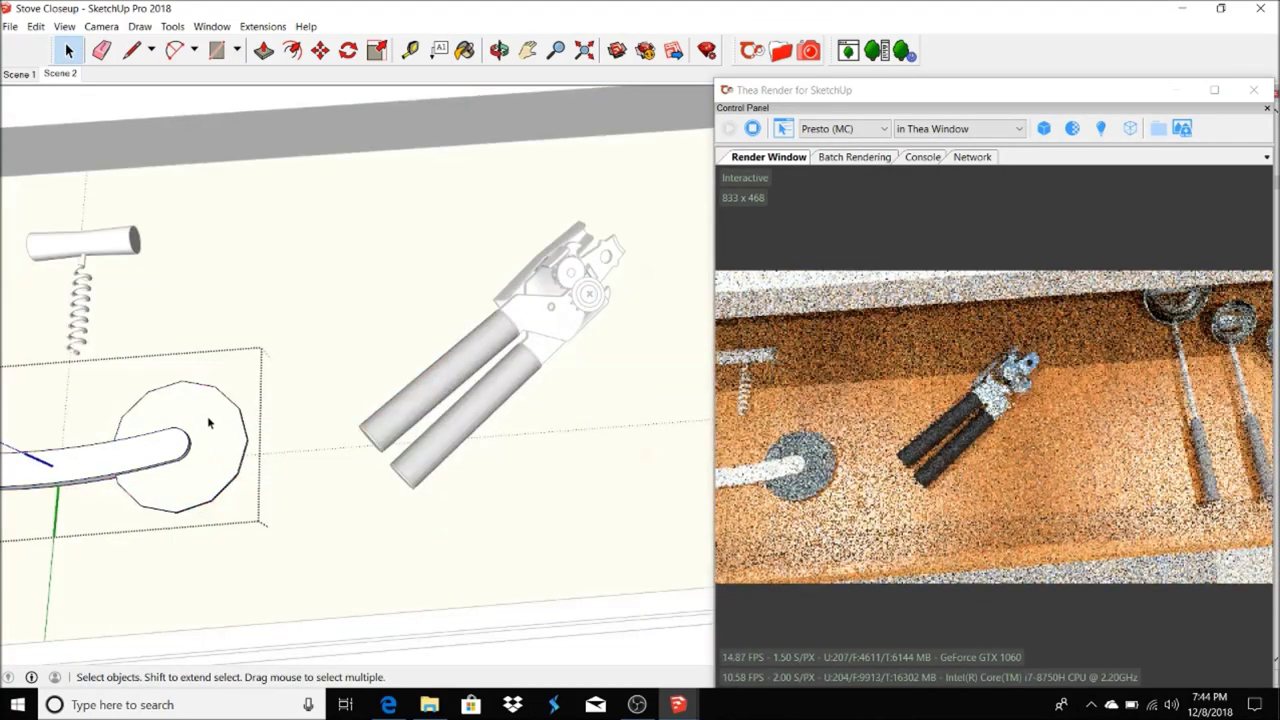
{"action": "left_click", "coordinate": [208, 415]}
{"action": "left_click", "coordinate": [465, 50]}
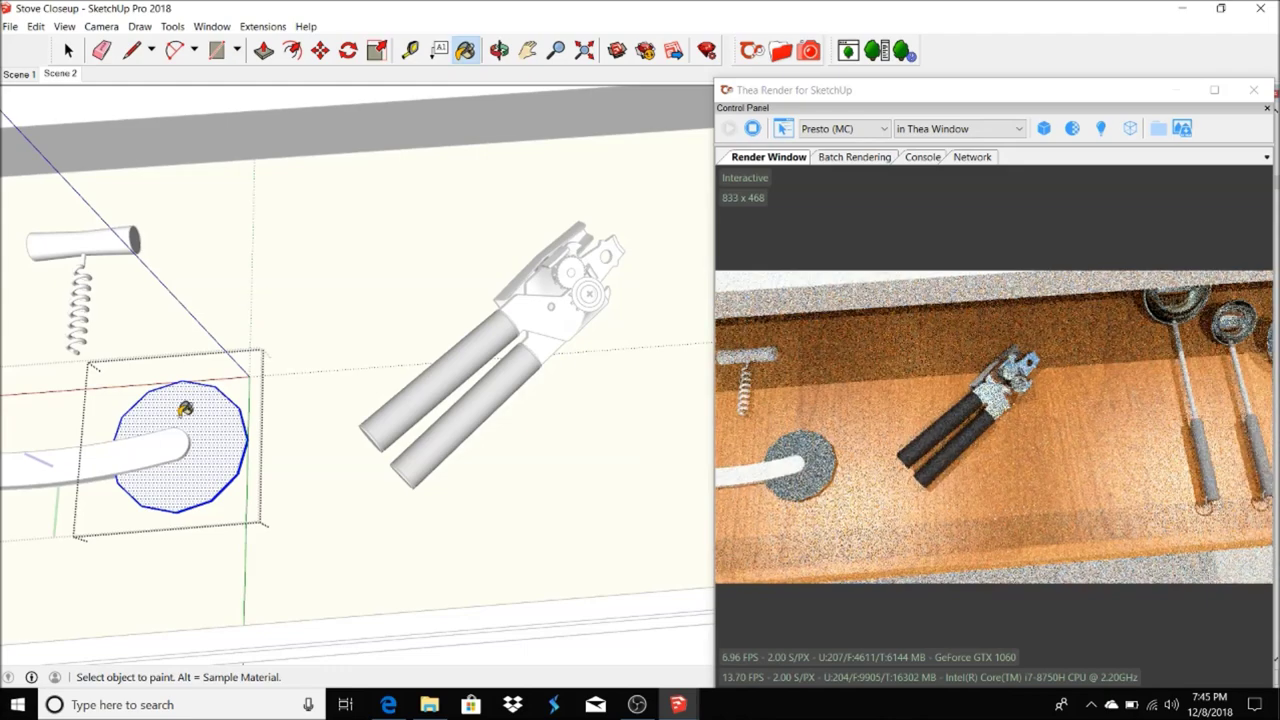
{"action": "left_click", "coordinate": [70, 73]}
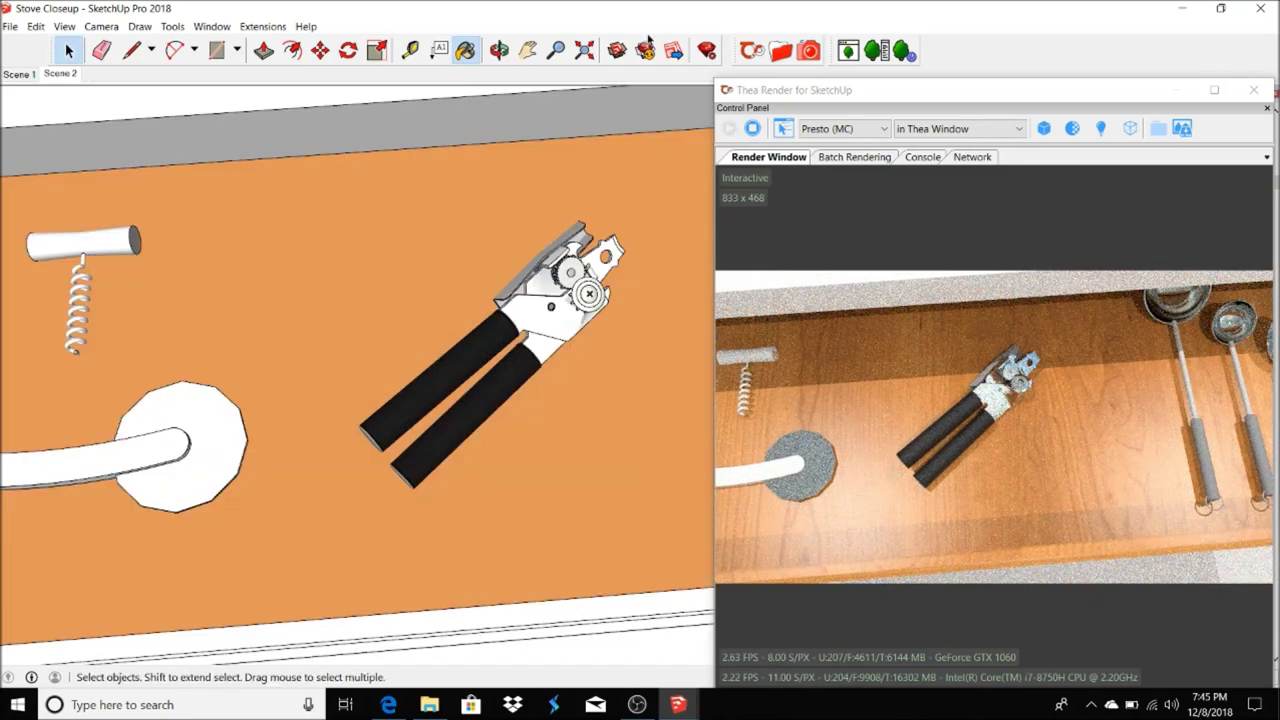
{"action": "middle_click_drag", "start_coordinate": [306, 280], "coordinate": [342, 352], "text": "shift"}
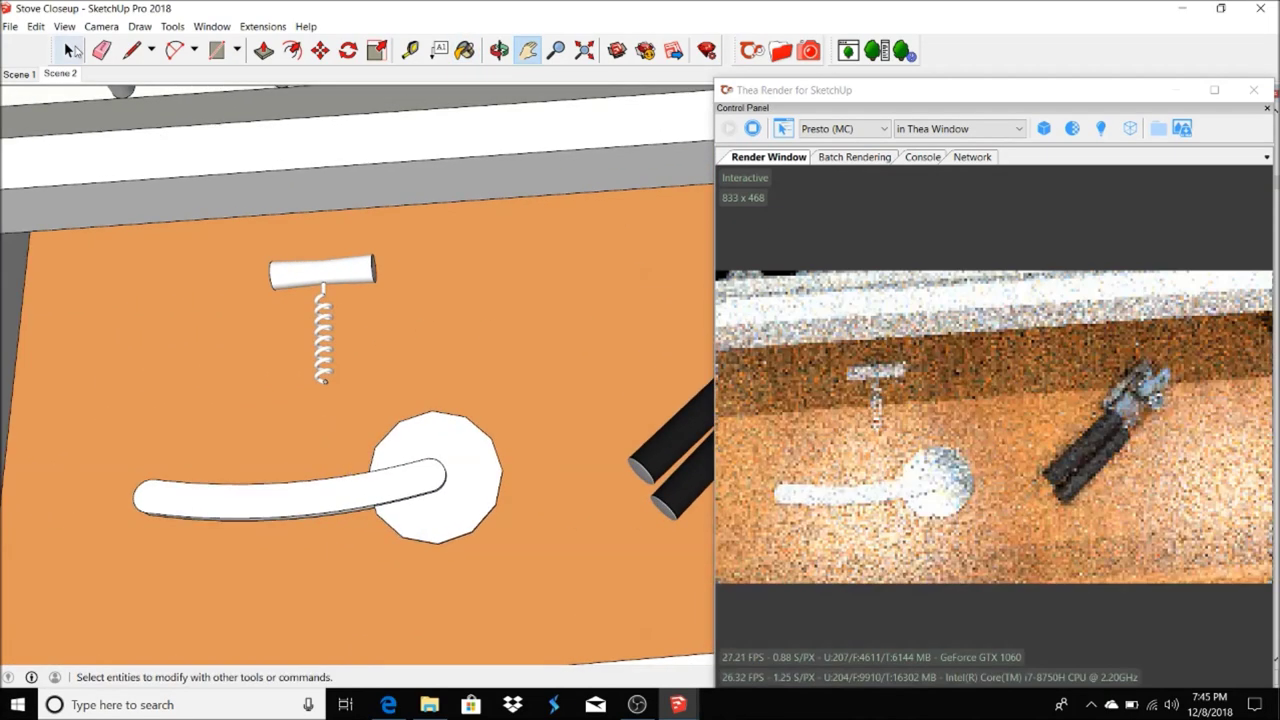
- Work into the corkscrew's nested groups and paint its crossbar handle black
{"action": "double_click", "coordinate": [321, 314]}
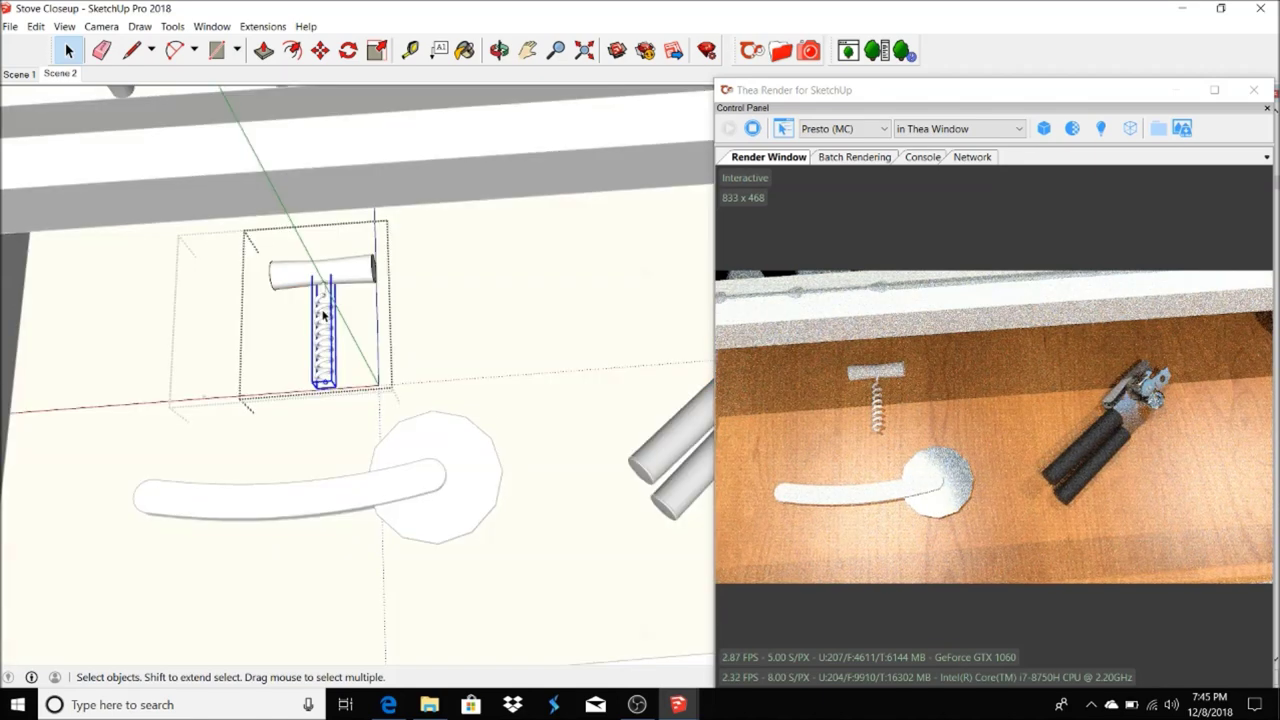
{"action": "double_click", "coordinate": [372, 287]}
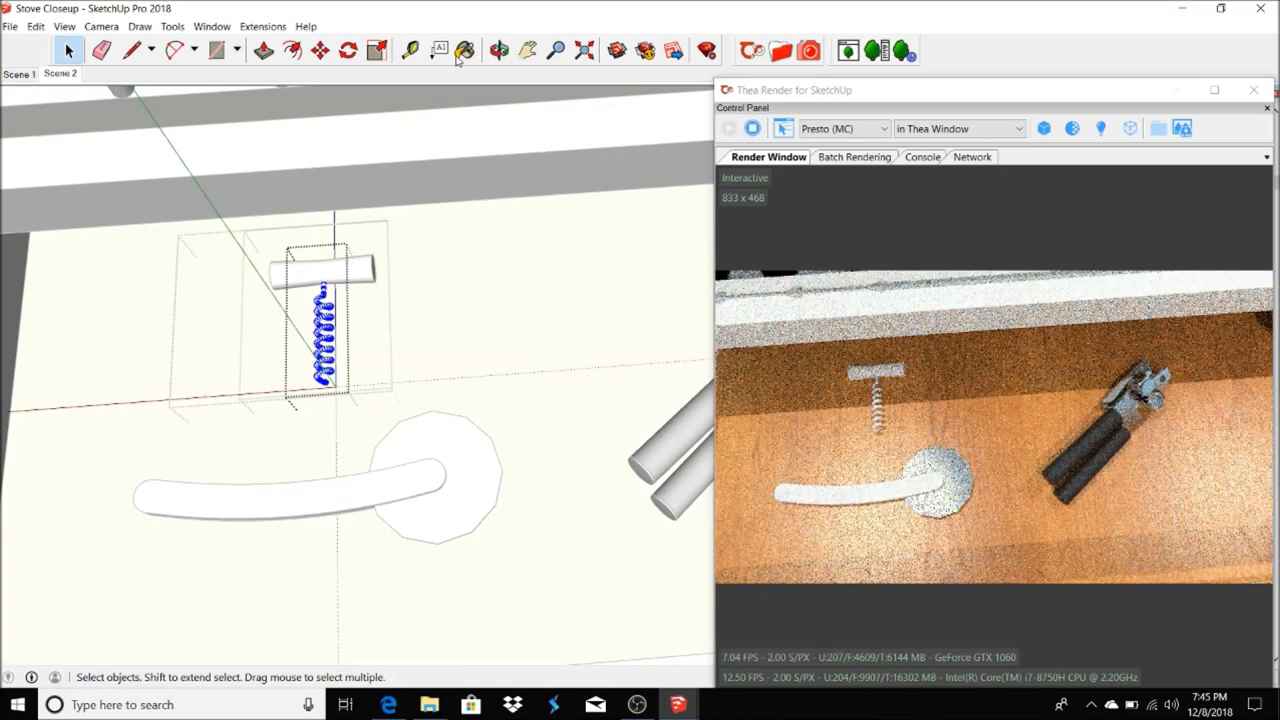
{"action": "key", "text": "b"}
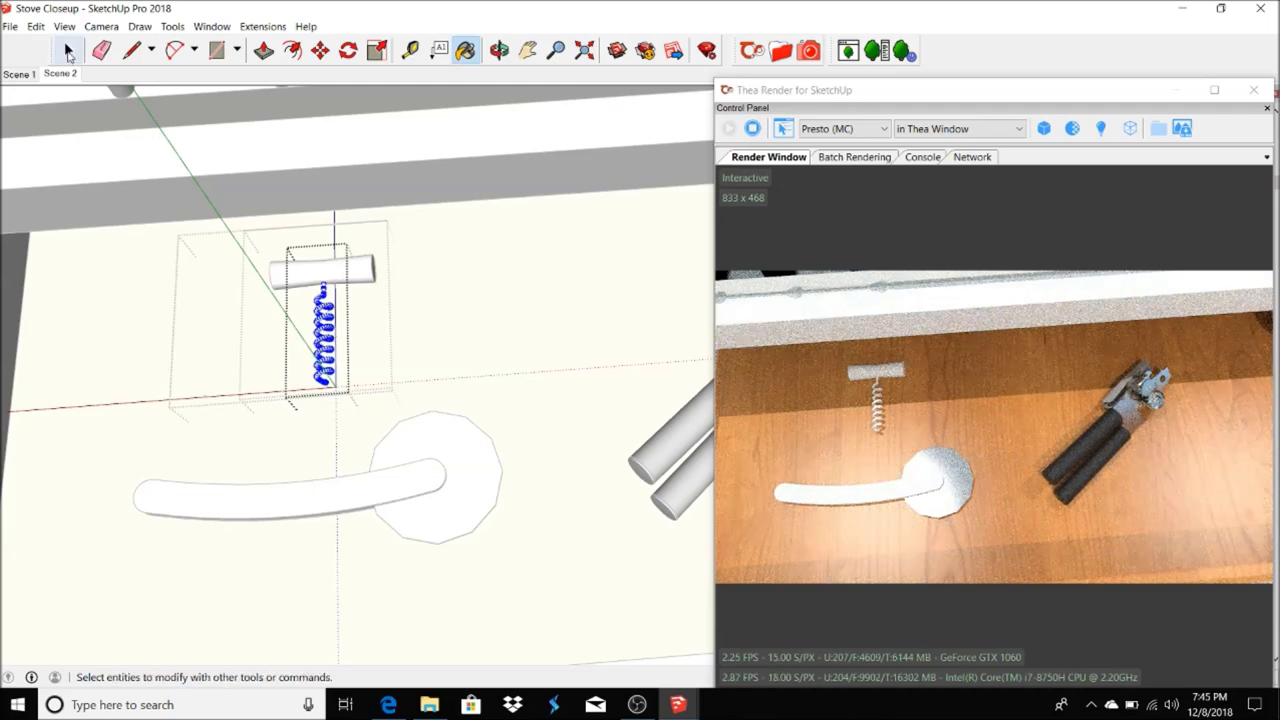
{"action": "left_click", "coordinate": [68, 50]}
{"action": "left_click", "coordinate": [390, 337]}
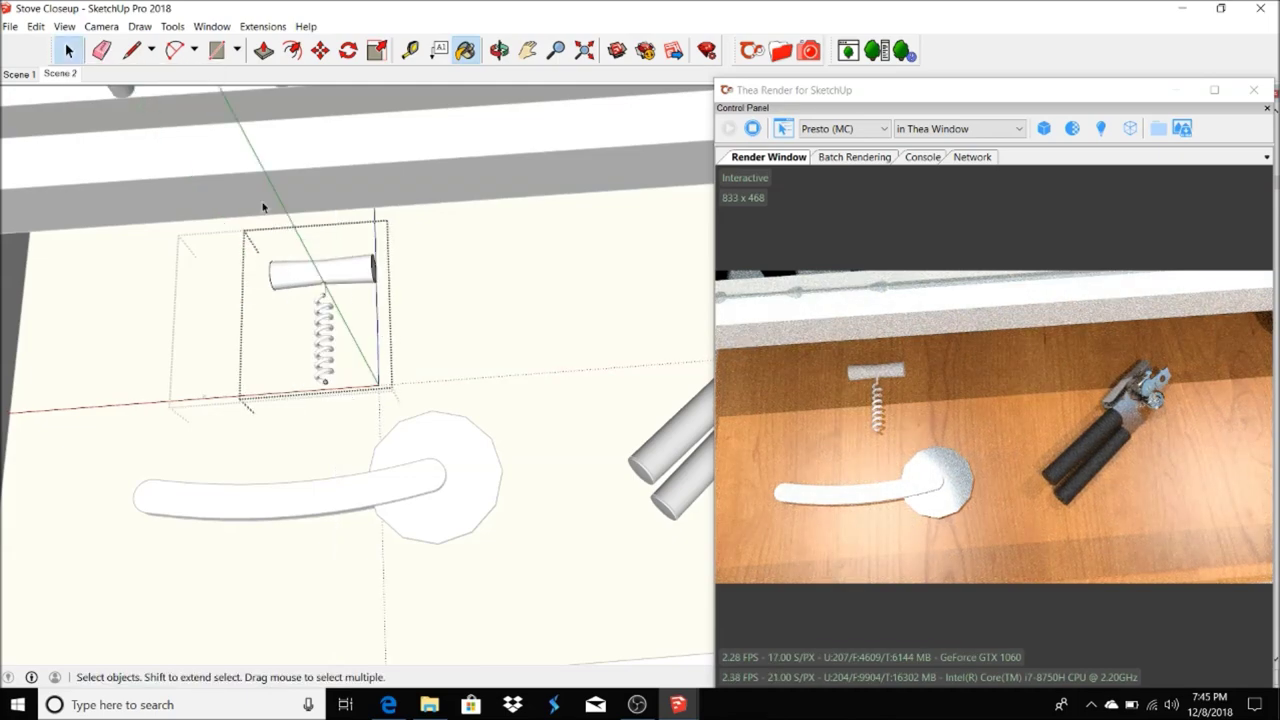
{"action": "scroll", "coordinate": [263, 207], "scroll_direction": "up", "scroll_amount": 1}
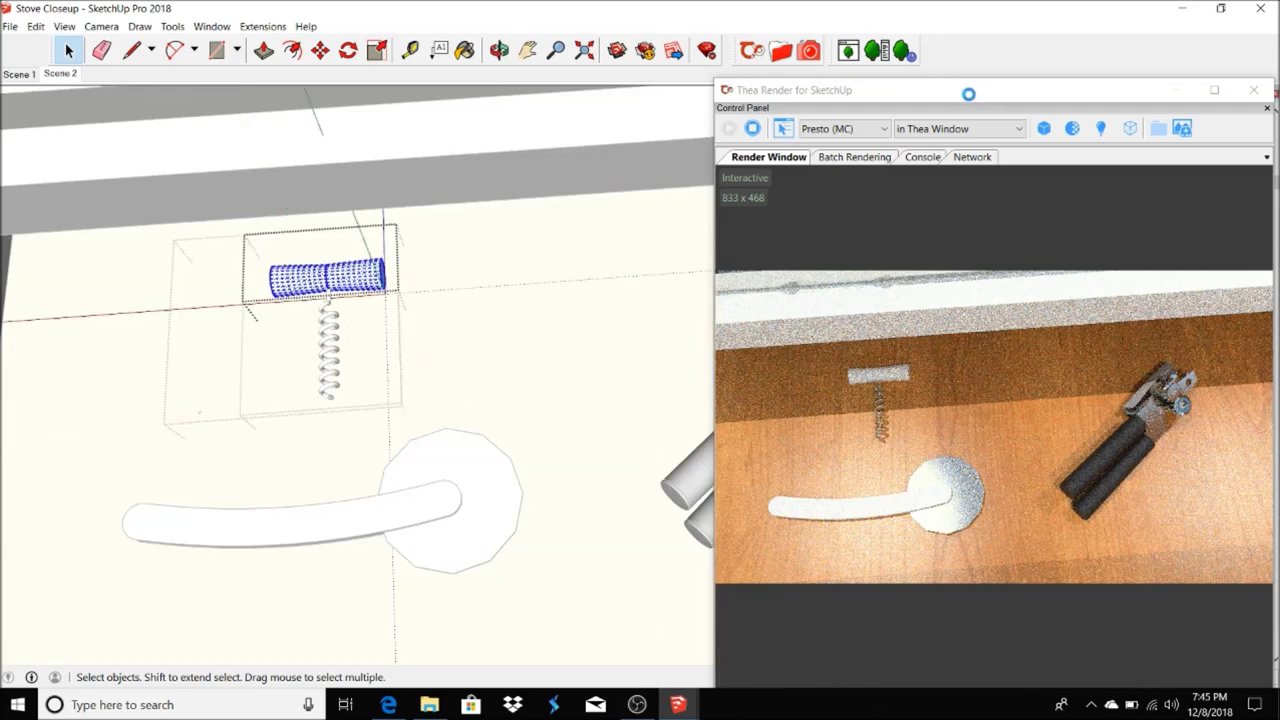
{"action": "left_click_drag", "start_coordinate": [968, 93], "coordinate": [923, 84]}
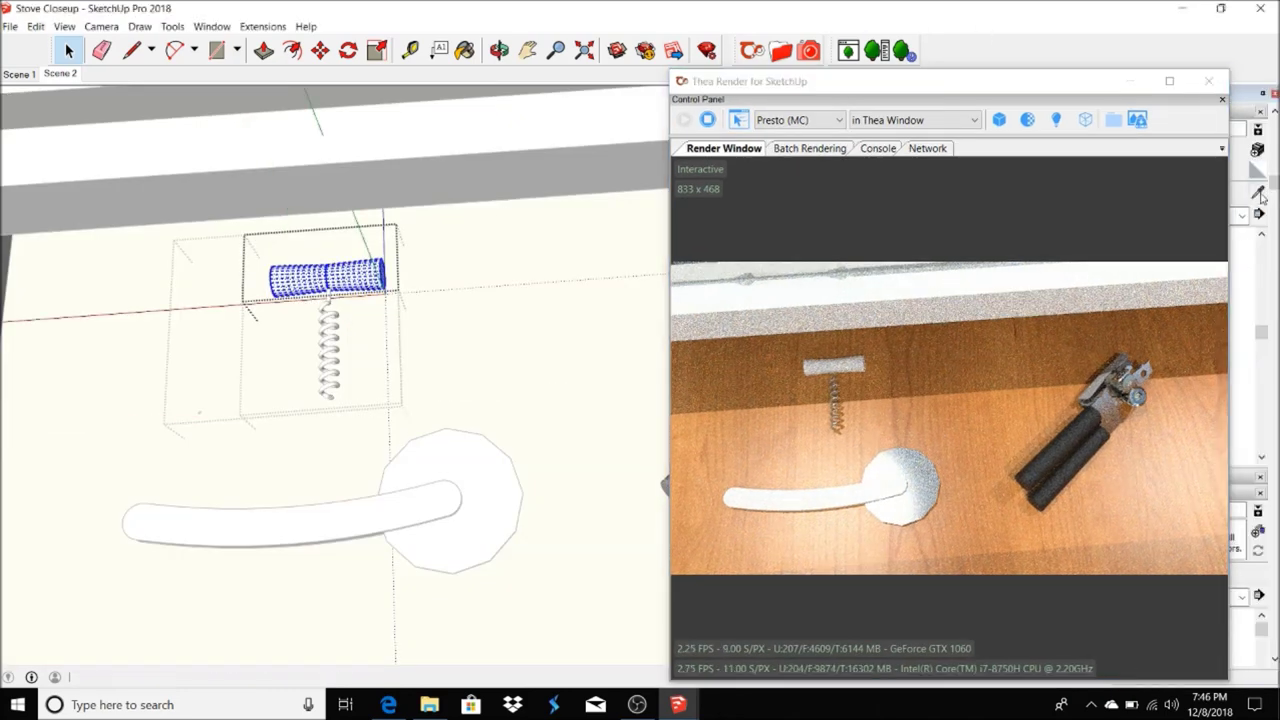
{"action": "key", "text": "b"}
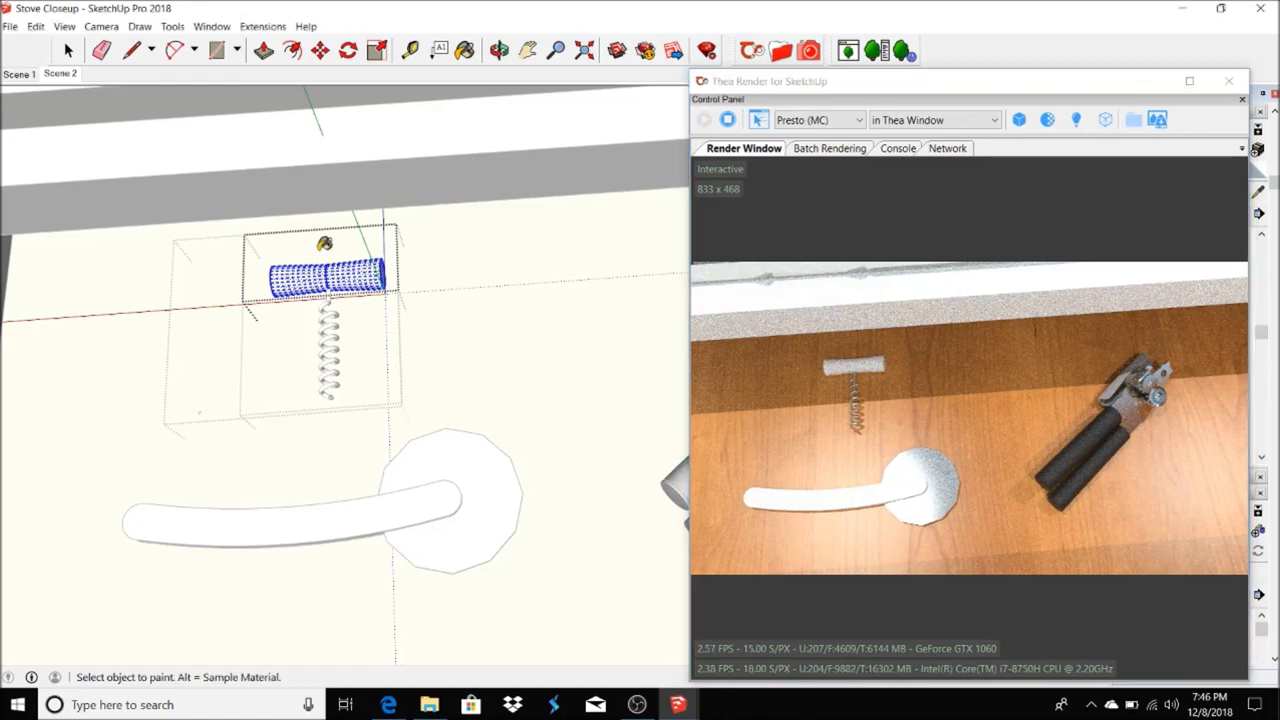
{"action": "key", "text": "space"}
{"action": "left_click", "coordinate": [303, 533]}
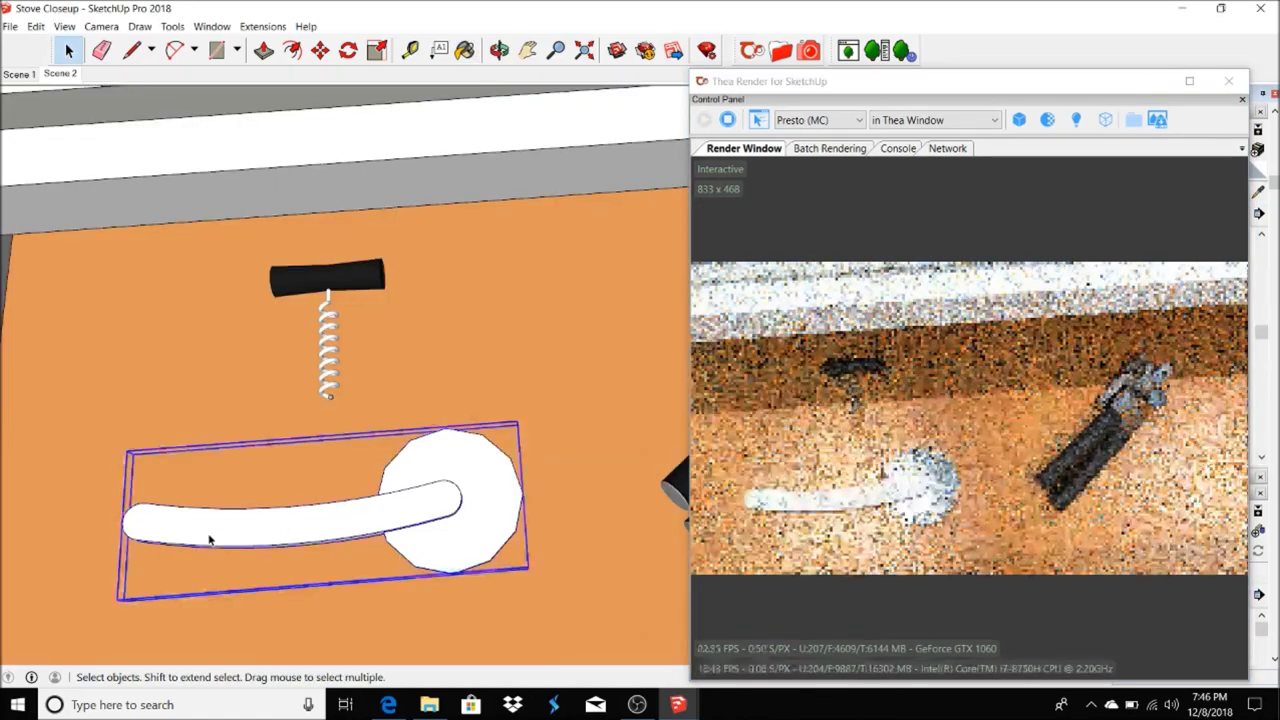
- Paint the handle's curved lever black and exit its nested editing contexts
{"action": "double_click", "coordinate": [208, 537]}
{"action": "double_click", "coordinate": [206, 540]}
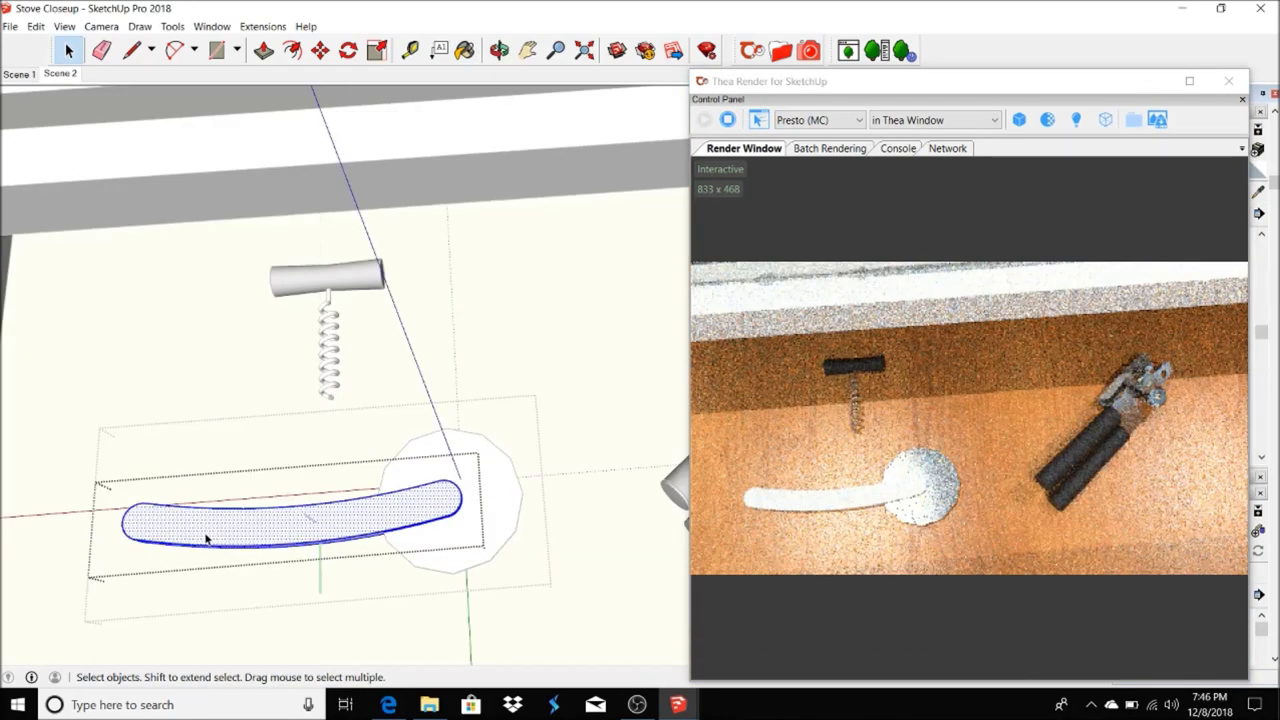
{"action": "key", "text": "b"}
{"action": "left_click", "coordinate": [310, 518]}
{"action": "key", "text": "space"}
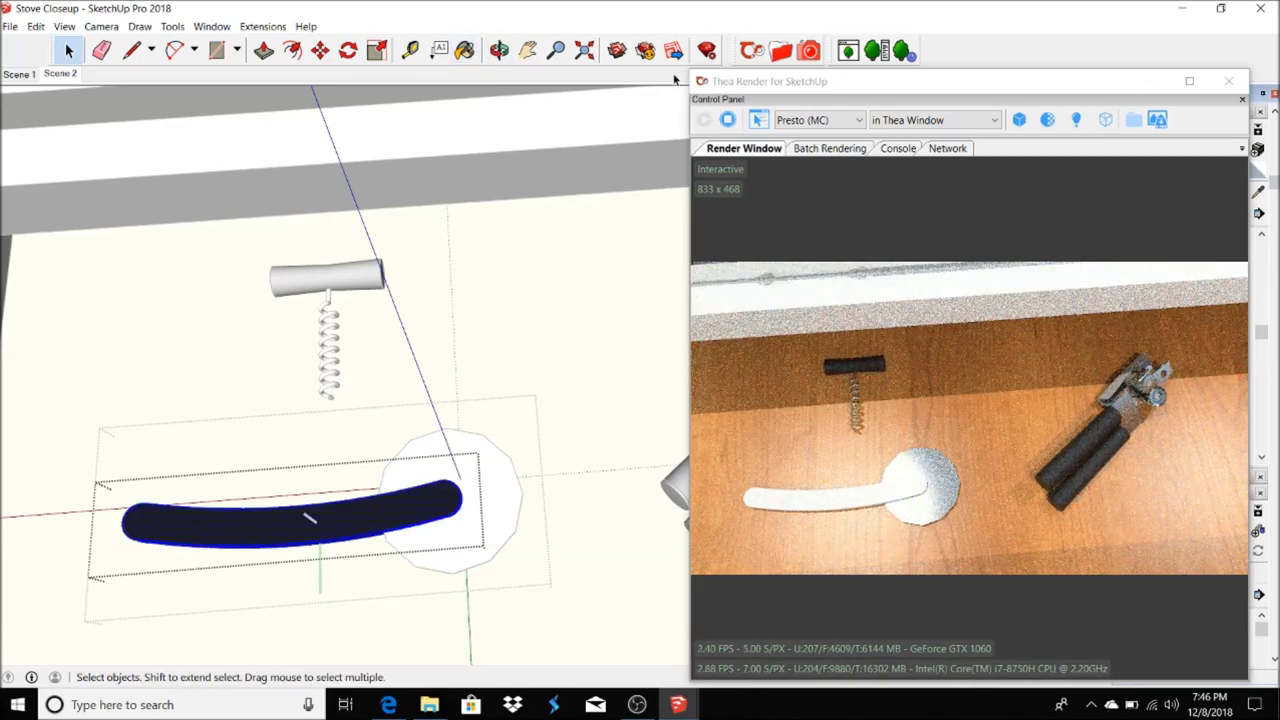
{"action": "key", "text": "Escape"}
{"action": "key", "text": "Escape"}
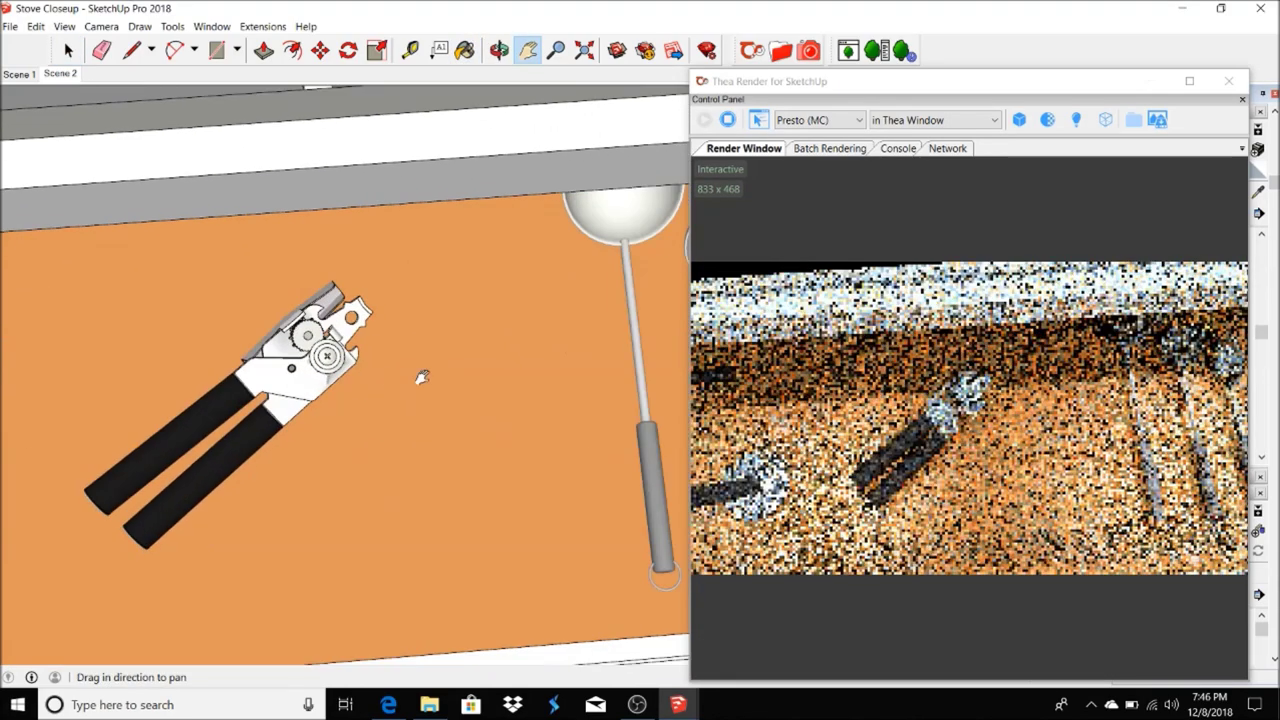
- Pan to the utensils and paint the first ladle's grip black
{"action": "middle_click_drag", "start_coordinate": [585, 364], "coordinate": [51, 357], "text": "shift"}
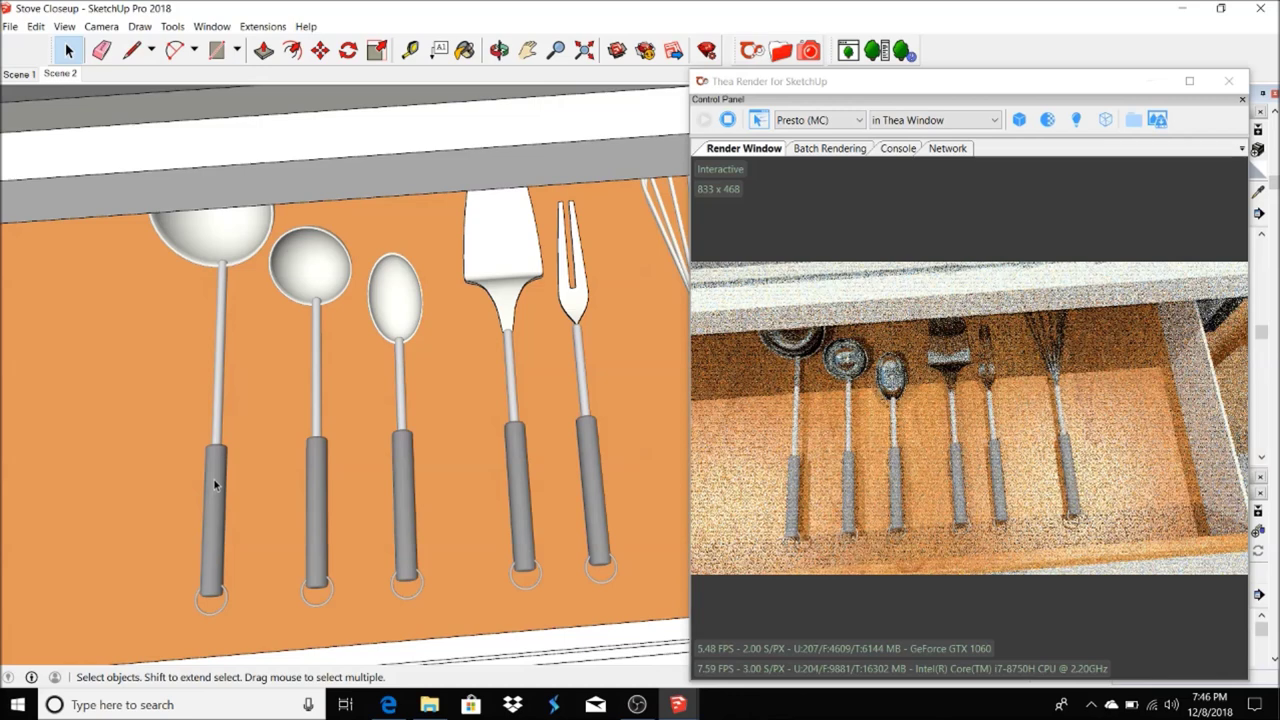
{"action": "double_click", "coordinate": [214, 484]}
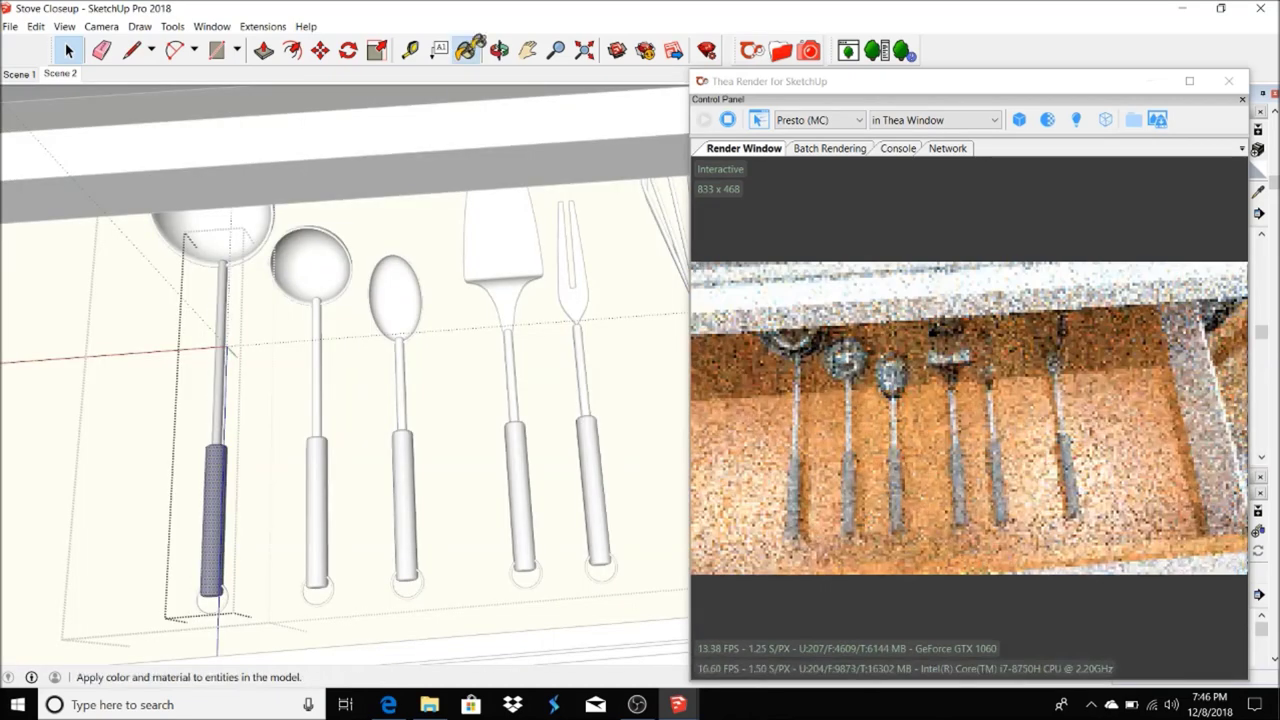
{"action": "left_click", "coordinate": [465, 50]}
{"action": "left_click", "coordinate": [214, 470]}
{"action": "left_click", "coordinate": [69, 50]}
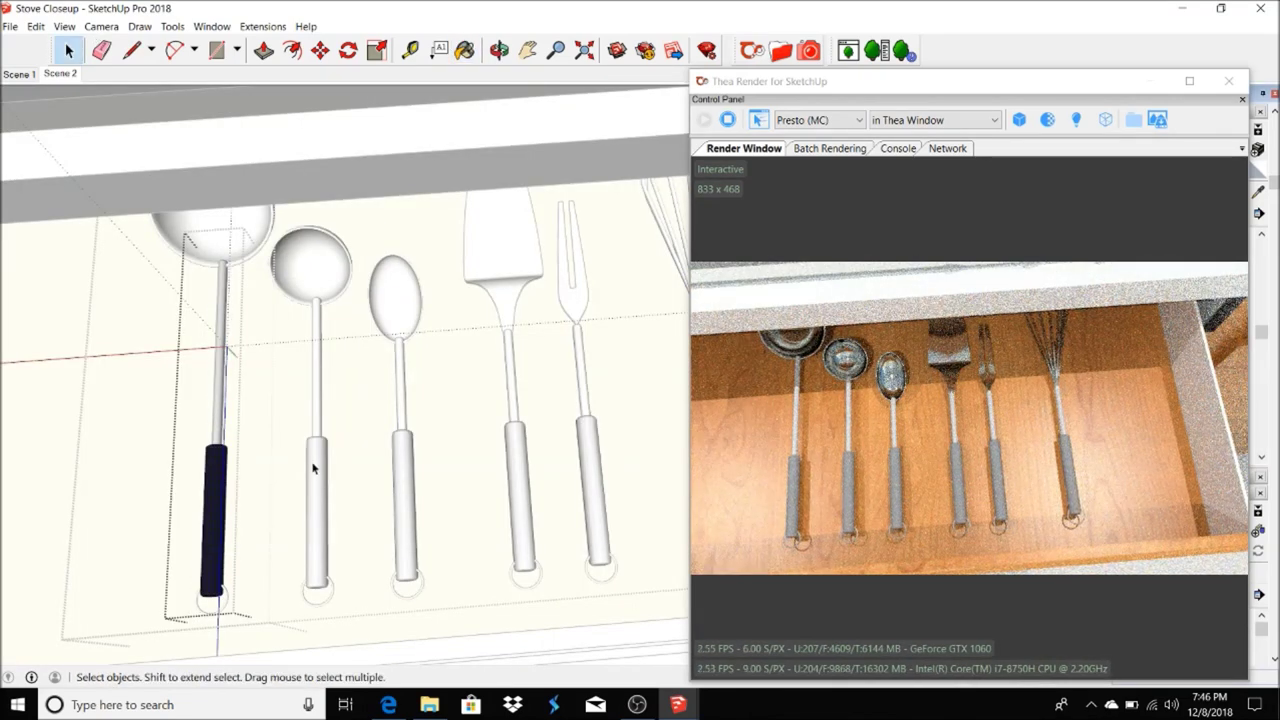
{"action": "key", "text": "Escape"}
- Open the second ladle and paint its grip black
{"action": "double_click", "coordinate": [317, 461]}
{"action": "left_click", "coordinate": [319, 456]}
{"action": "left_click", "coordinate": [465, 50]}
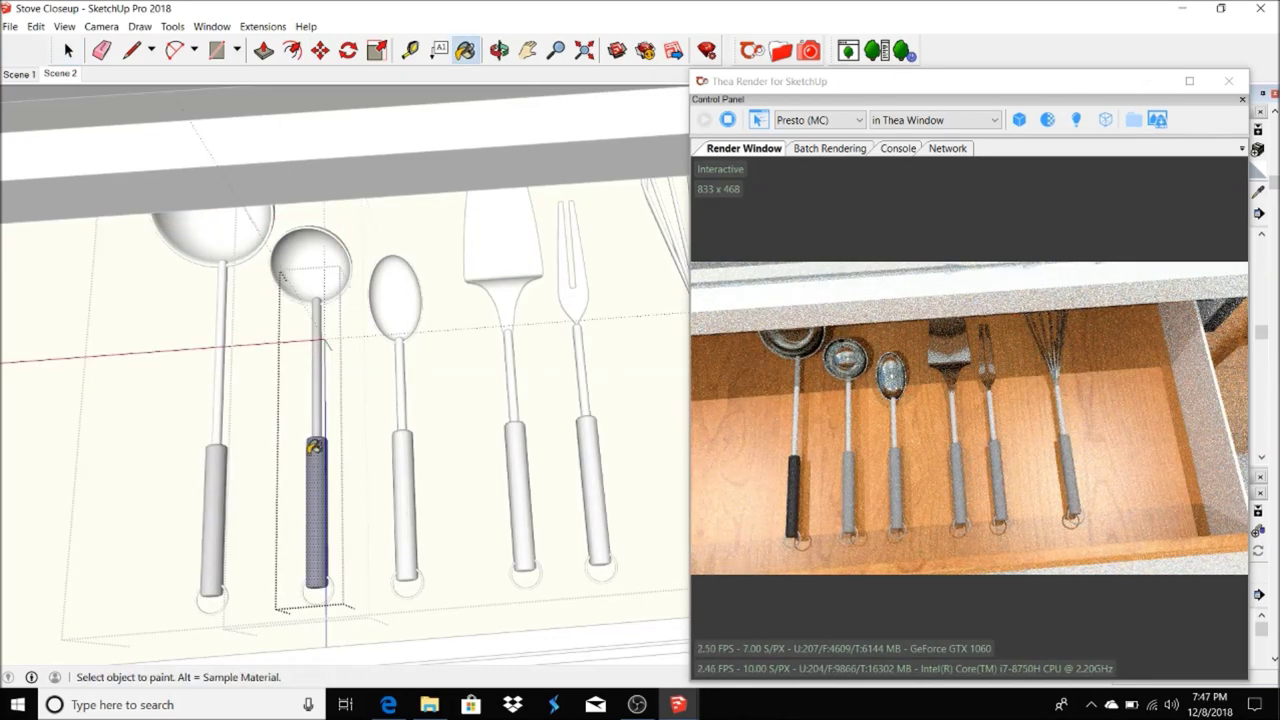
{"action": "left_click", "coordinate": [314, 455]}
{"action": "left_click", "coordinate": [399, 450]}
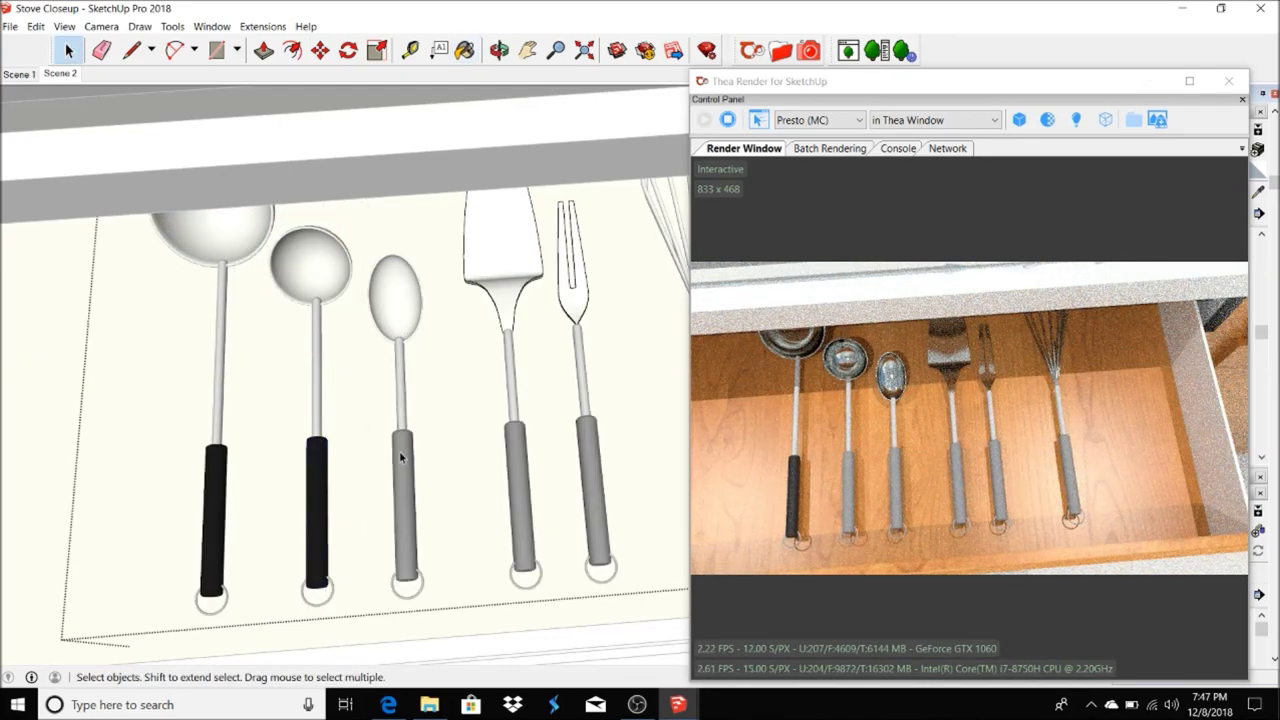
- Paint the spoon's grip black, then leave editing and move to the stove overview
{"action": "double_click", "coordinate": [403, 450]}
{"action": "left_click", "coordinate": [405, 432]}
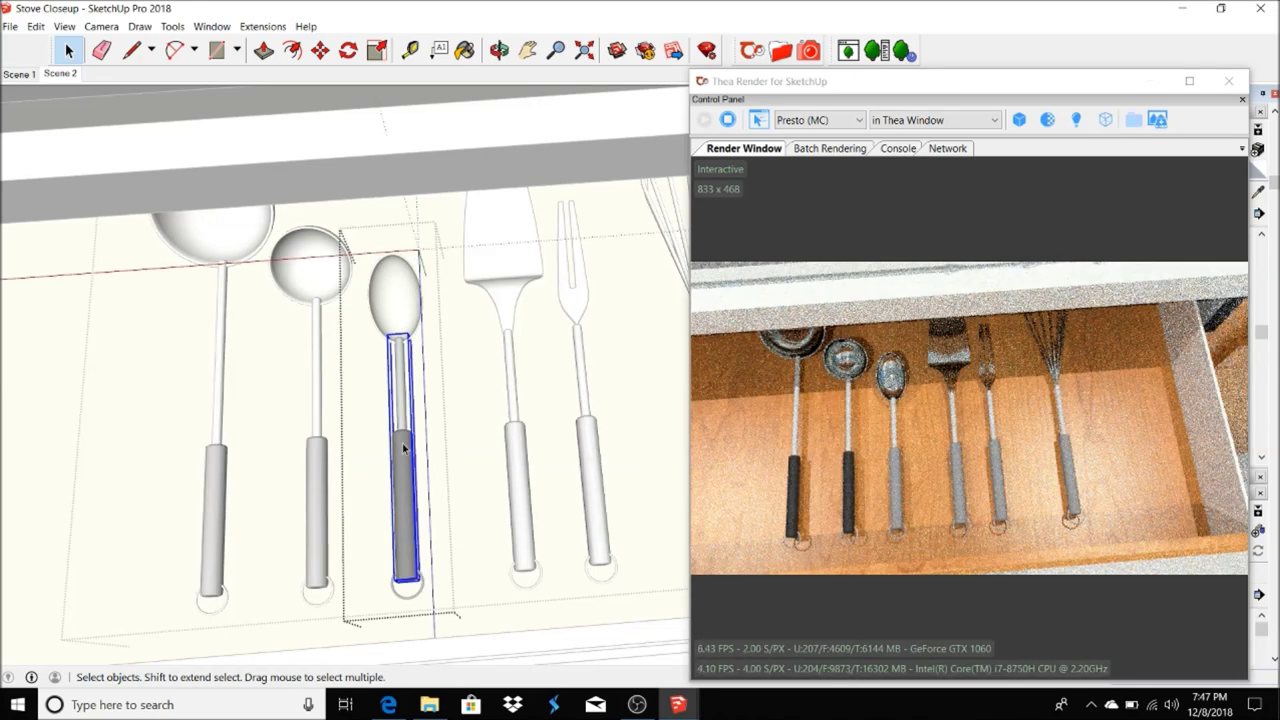
{"action": "double_click", "coordinate": [405, 450]}
{"action": "left_click", "coordinate": [465, 50]}
{"action": "left_click", "coordinate": [402, 462]}
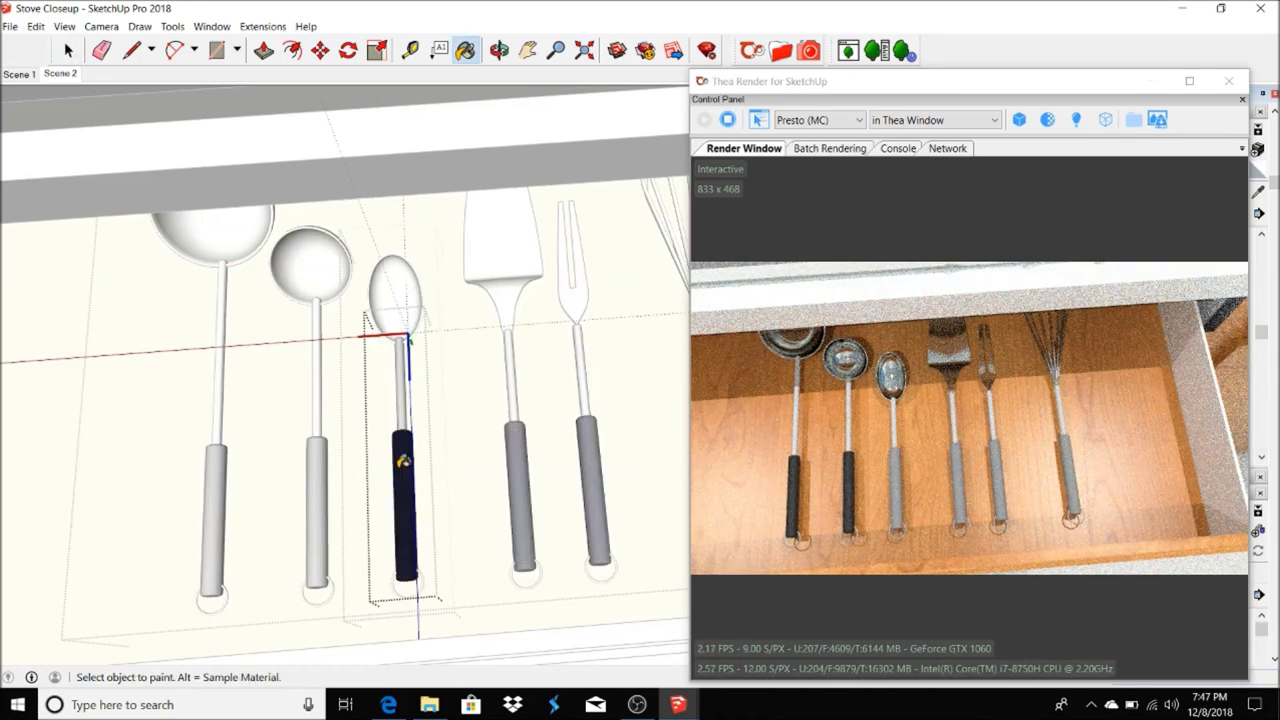
{"action": "key", "text": "Page_Down"}
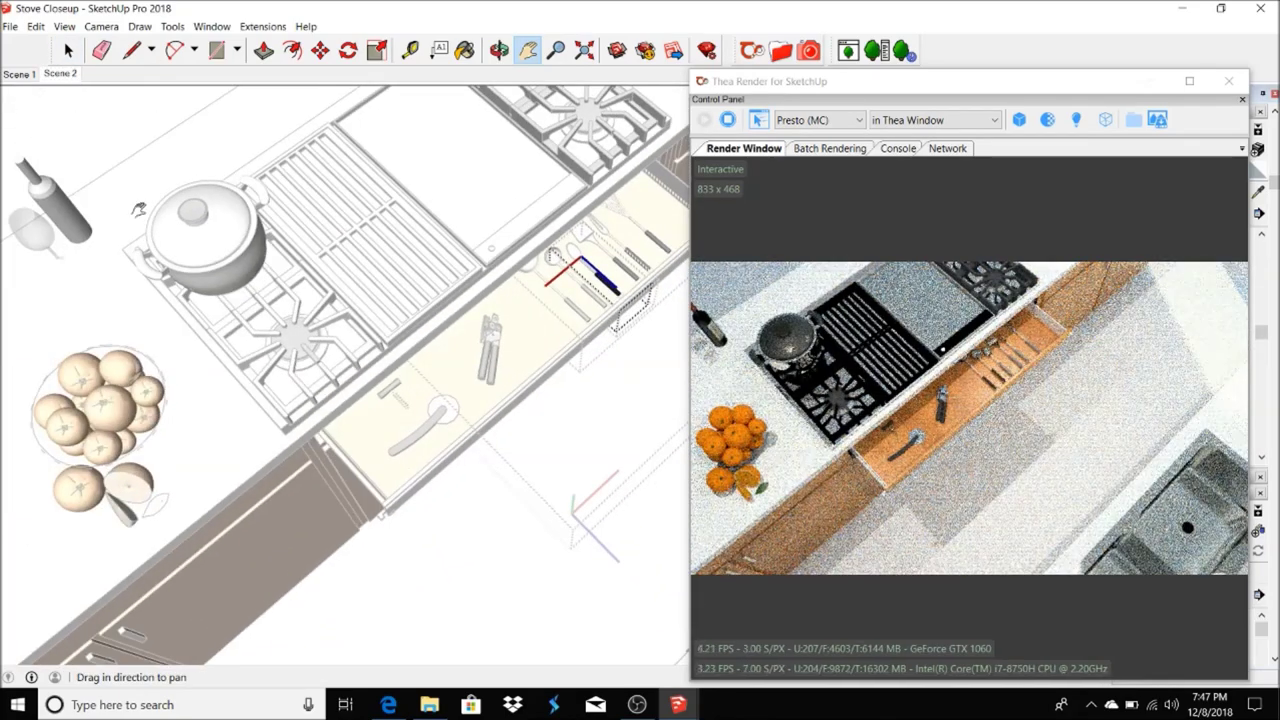
{"action": "key", "text": "Escape"}
{"action": "key", "text": "Escape"}
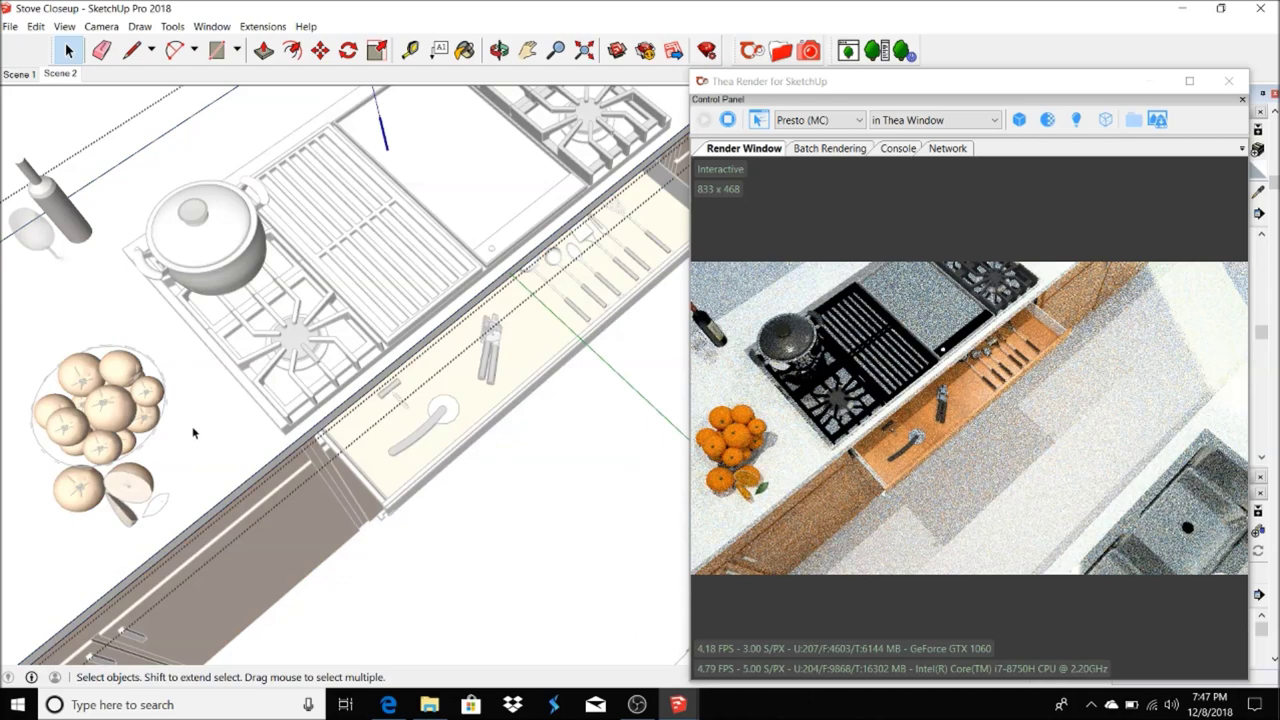
{"action": "key", "text": "Escape"}
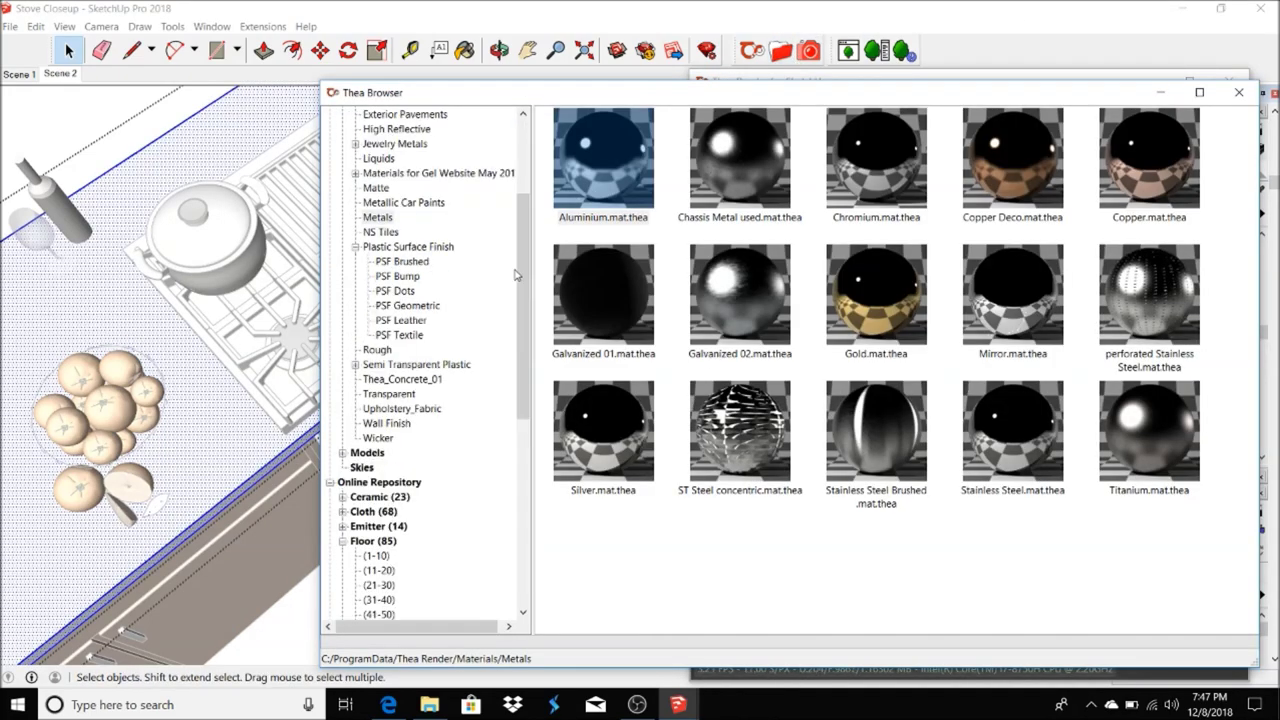
- Apply the 2x2_08 NS tile material to the counter
{"action": "left_click", "coordinate": [378, 394]}
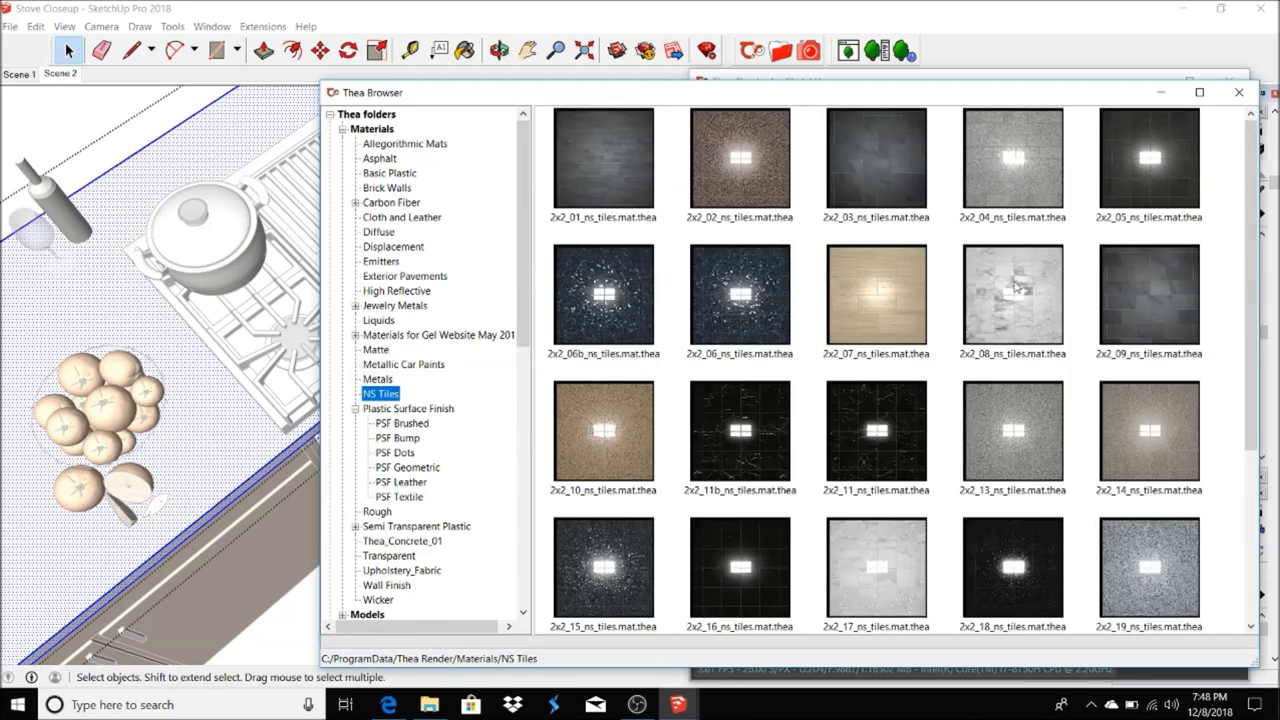
{"action": "left_click", "coordinate": [1006, 265]}
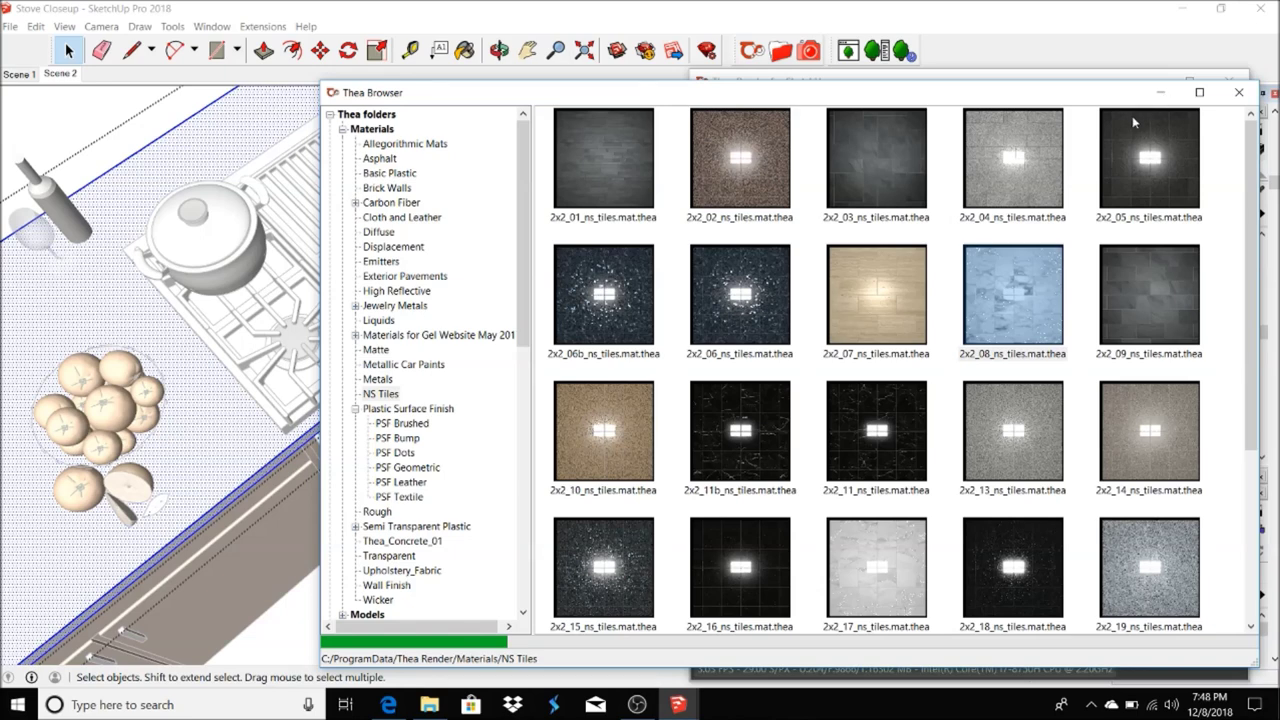
{"action": "left_click", "coordinate": [1161, 95]}
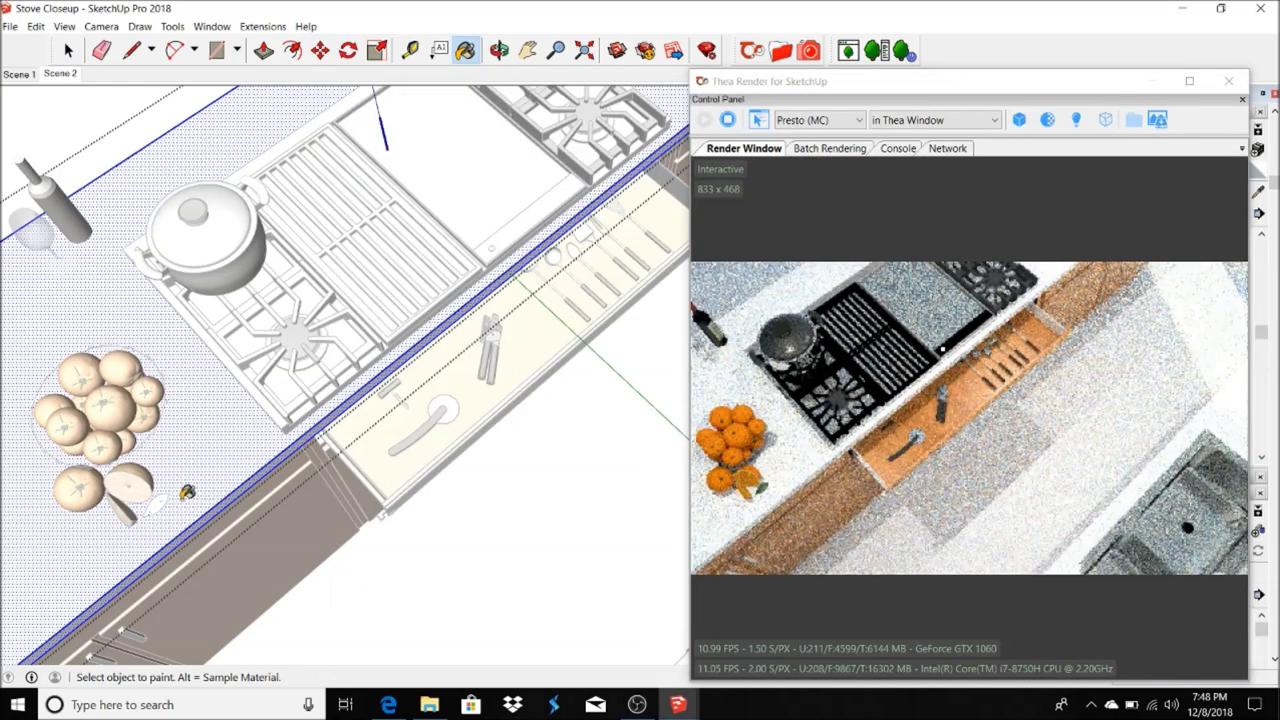
{"action": "left_click", "coordinate": [218, 435]}
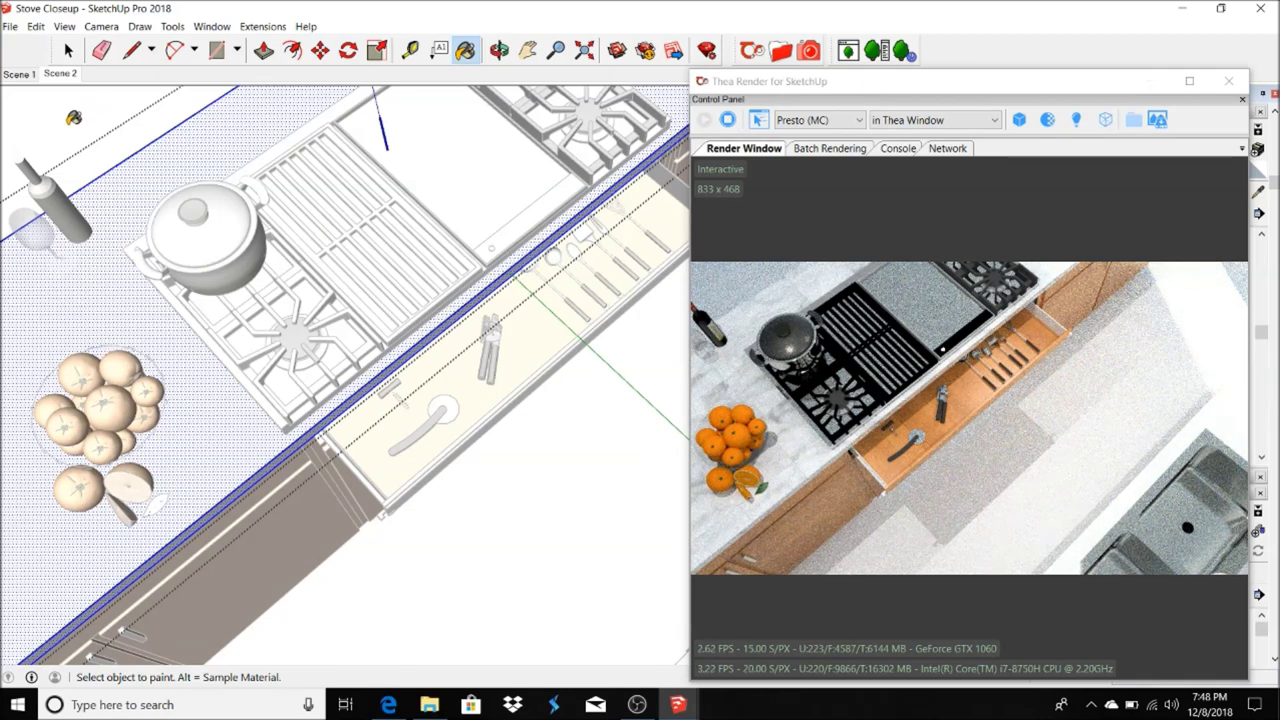
- Paint the floor with the dark 2x2_11b tile and restore the textured view
{"action": "left_click", "coordinate": [781, 50]}
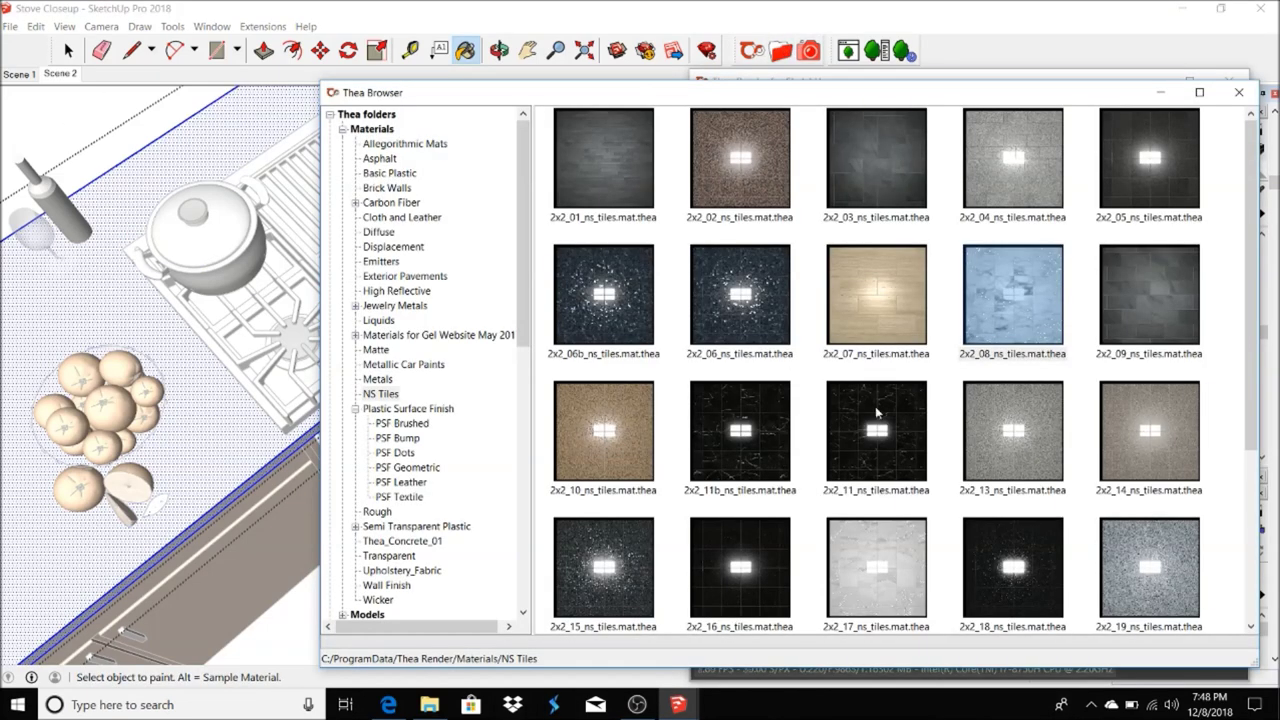
{"action": "double_click", "coordinate": [740, 413]}
{"action": "left_click", "coordinate": [218, 377]}
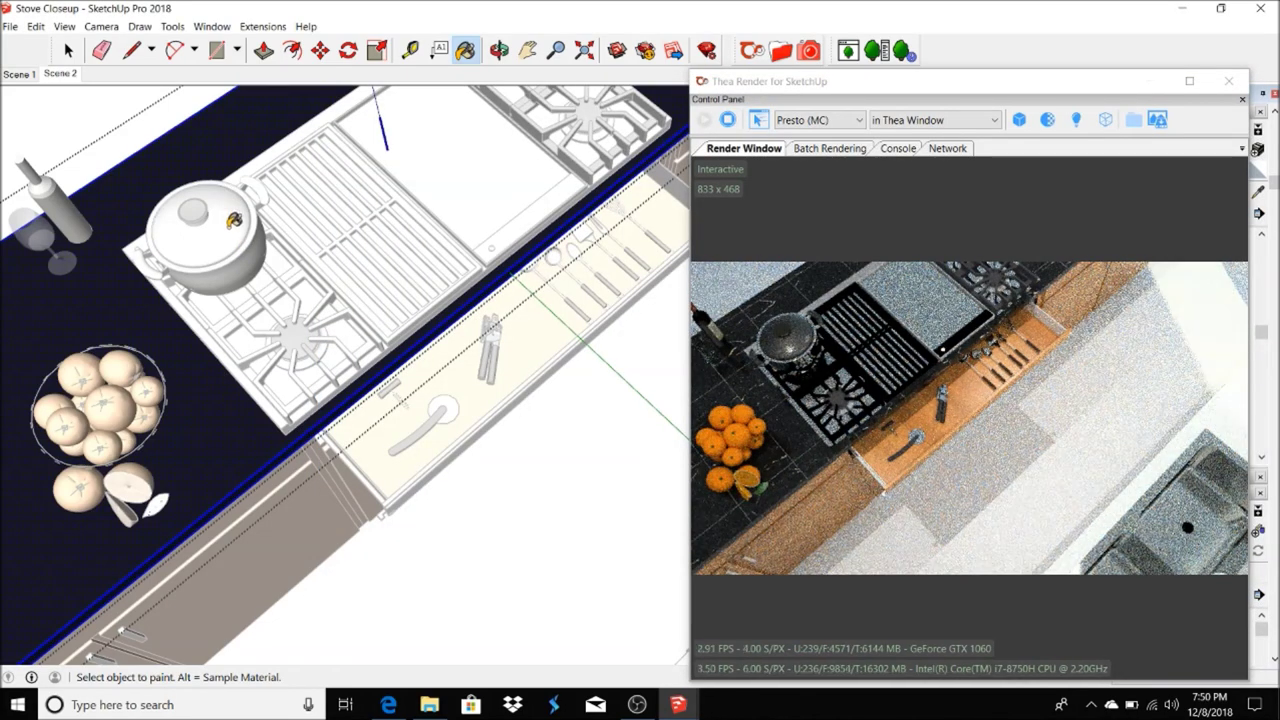
{"action": "left_click", "coordinate": [68, 50]}
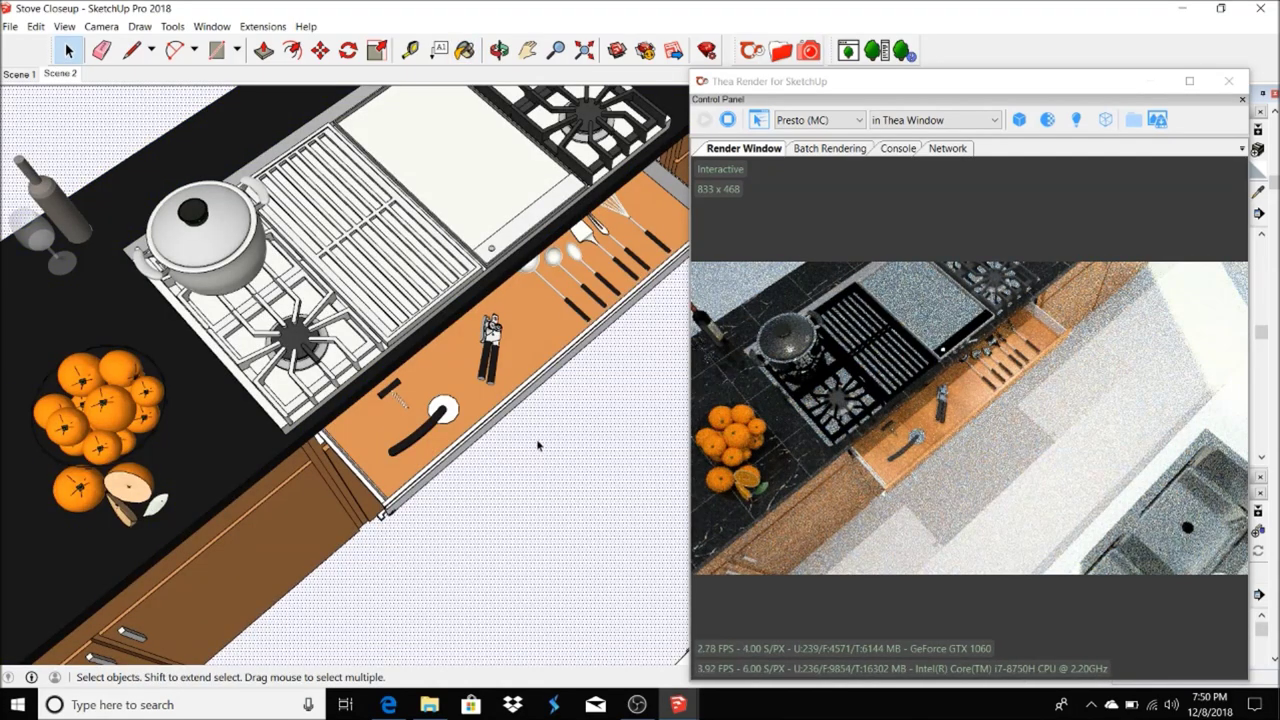
- Load the ANT_7x15 tile from Thea's online repository, Ceramic (1-10)
{"action": "left_click", "coordinate": [781, 50]}
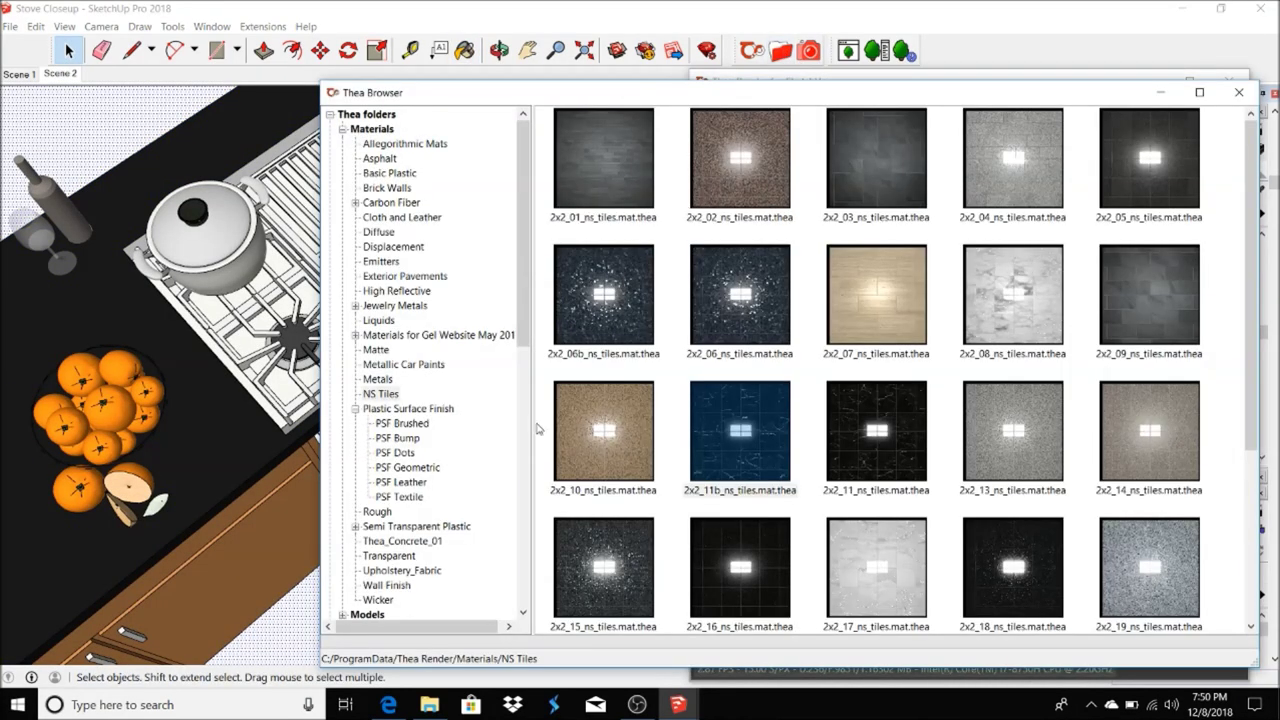
{"action": "scroll", "coordinate": [343, 200], "scroll_direction": "down", "scroll_amount": 6}
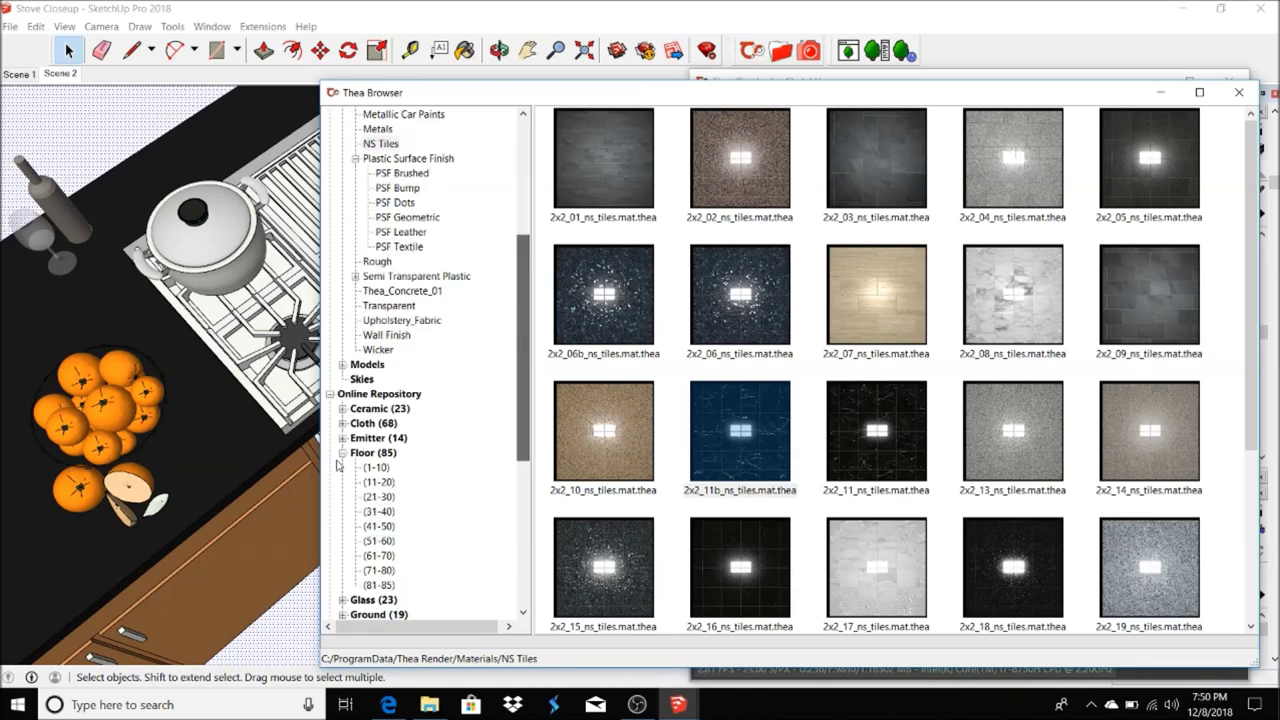
{"action": "left_click", "coordinate": [343, 409]}
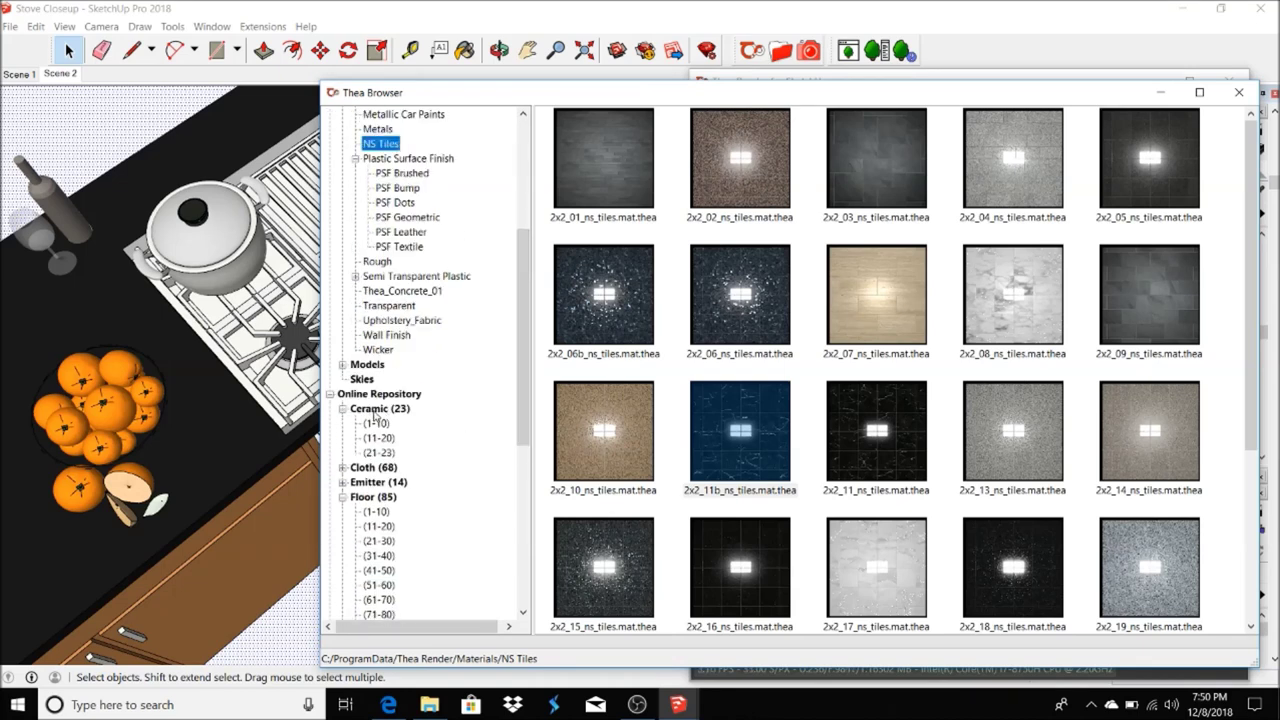
{"action": "left_click", "coordinate": [377, 424]}
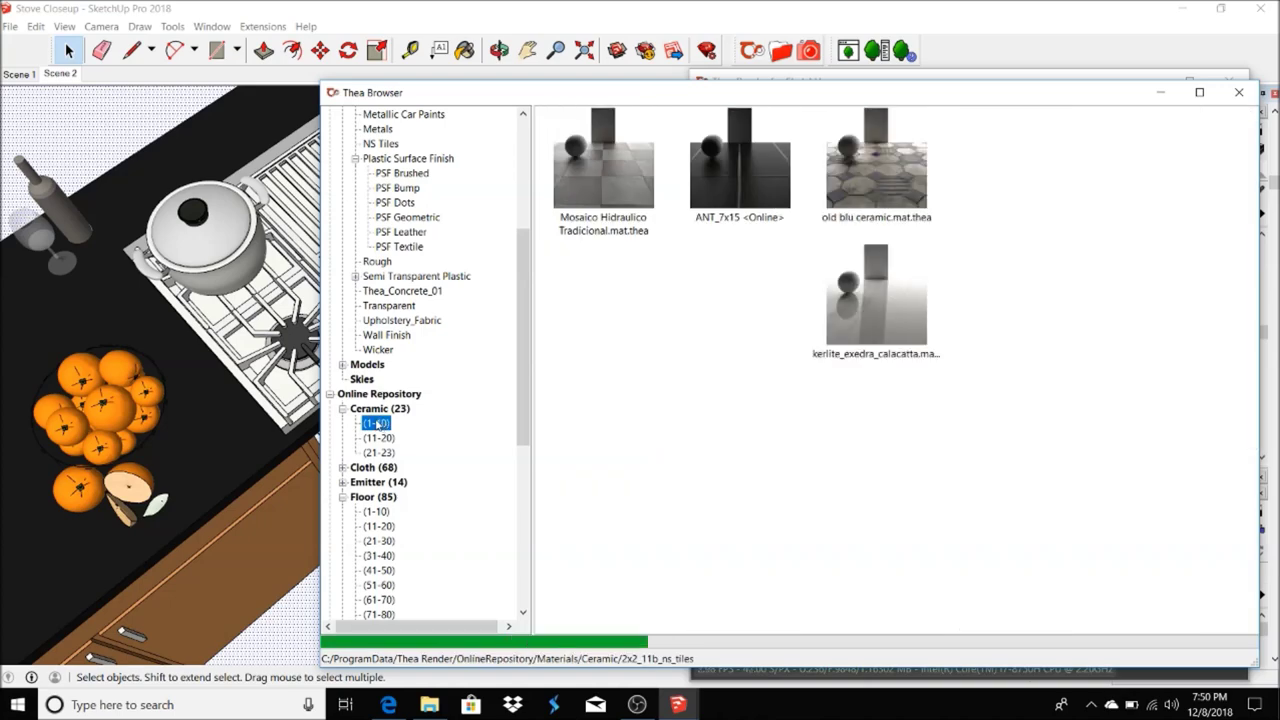
{"action": "double_click", "coordinate": [752, 179]}
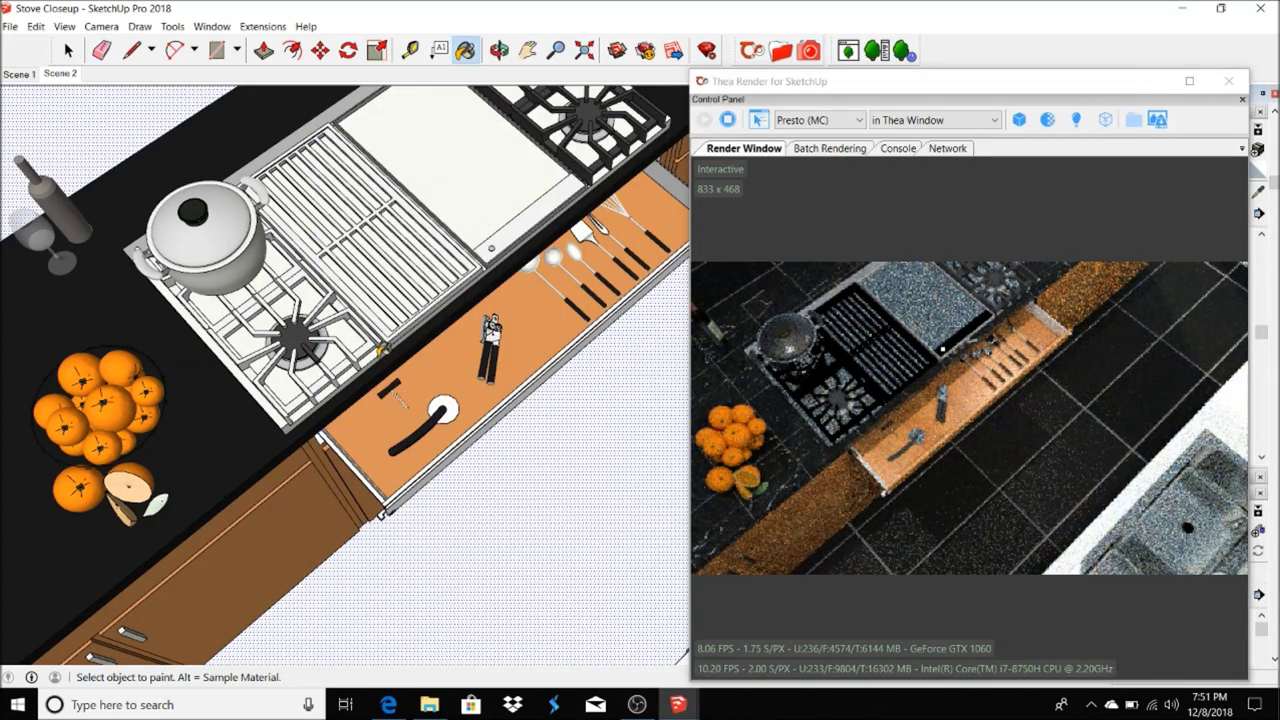
{"action": "left_click", "coordinate": [499, 50]}
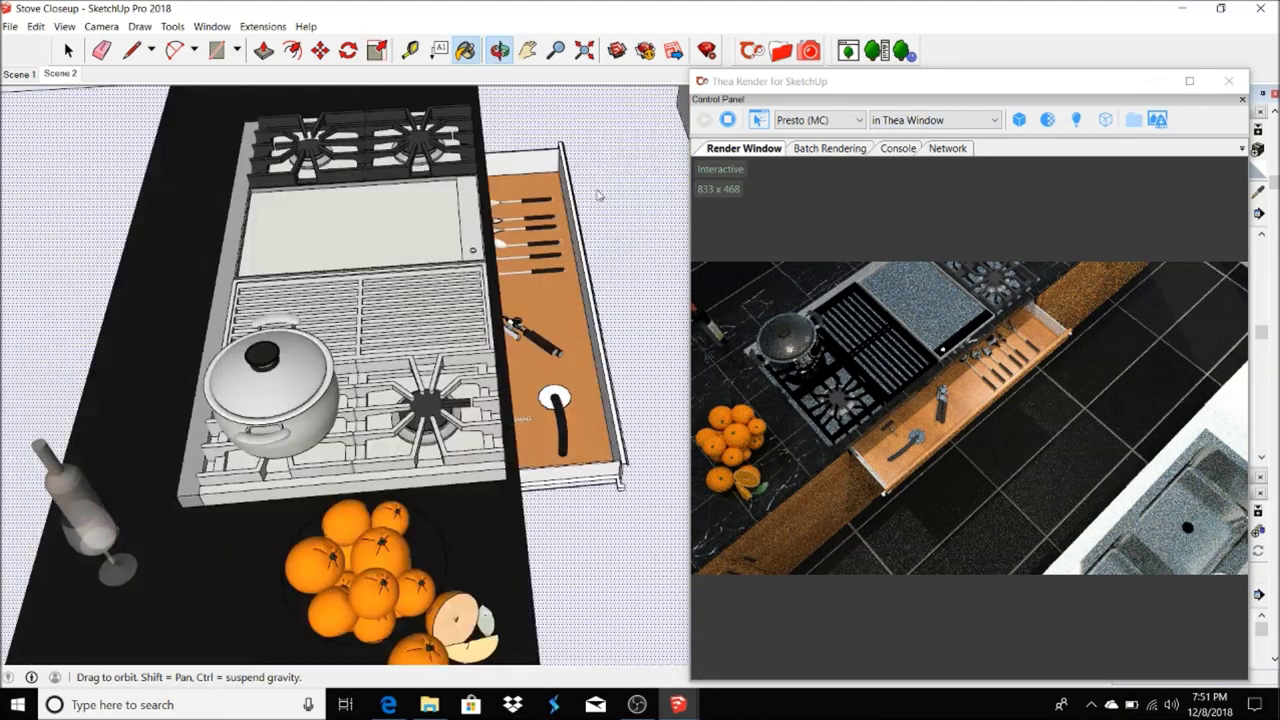
- Paint the sink countertop inside its group with the dark marble material
{"action": "left_click_drag", "start_coordinate": [350, 350], "coordinate": [450, 250]}
{"action": "left_click", "coordinate": [527, 50]}
{"action": "key", "text": "space"}
{"action": "double_click", "coordinate": [296, 197]}
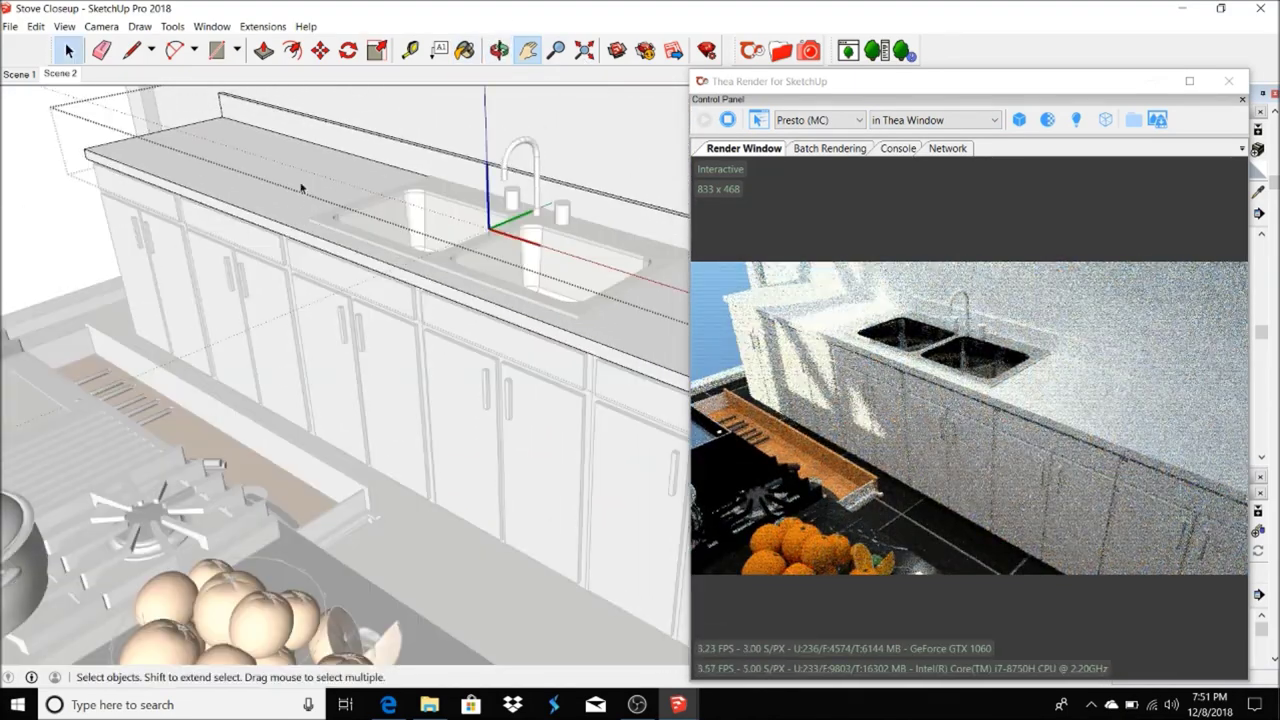
{"action": "left_click", "coordinate": [310, 175]}
{"action": "left_click", "coordinate": [465, 50]}
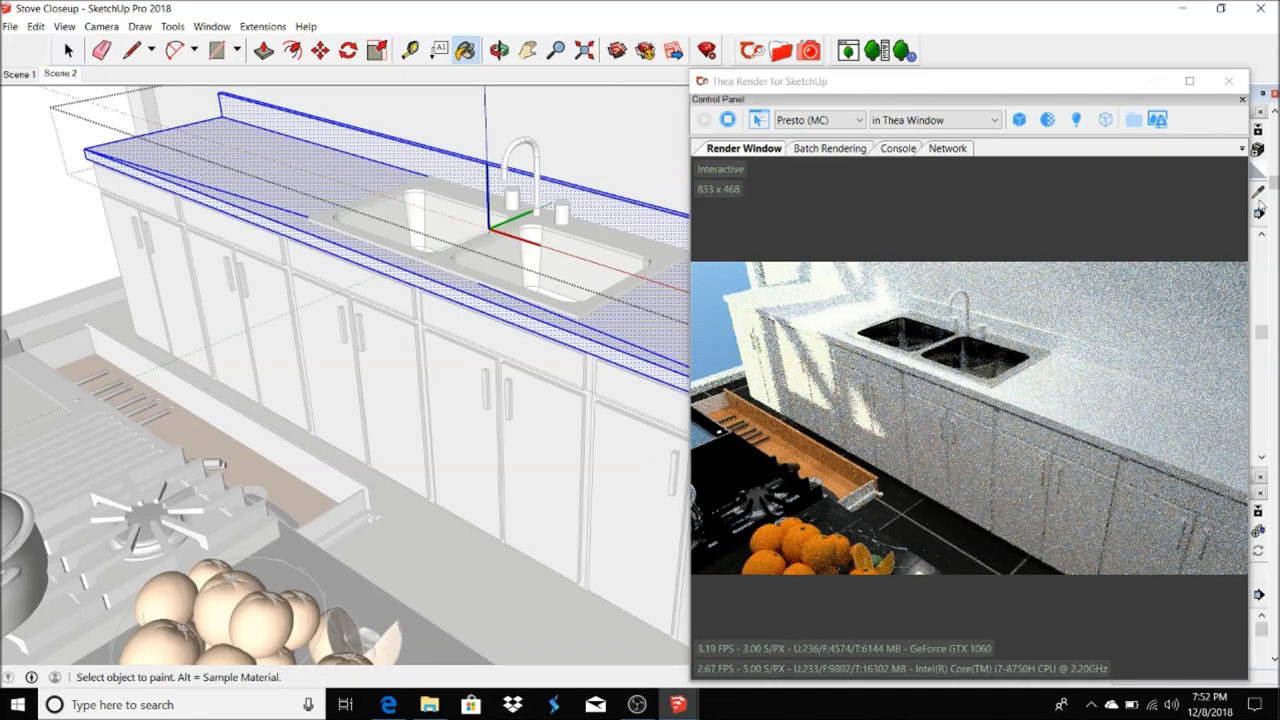
{"action": "left_click_drag", "start_coordinate": [1259, 204], "coordinate": [1261, 205]}
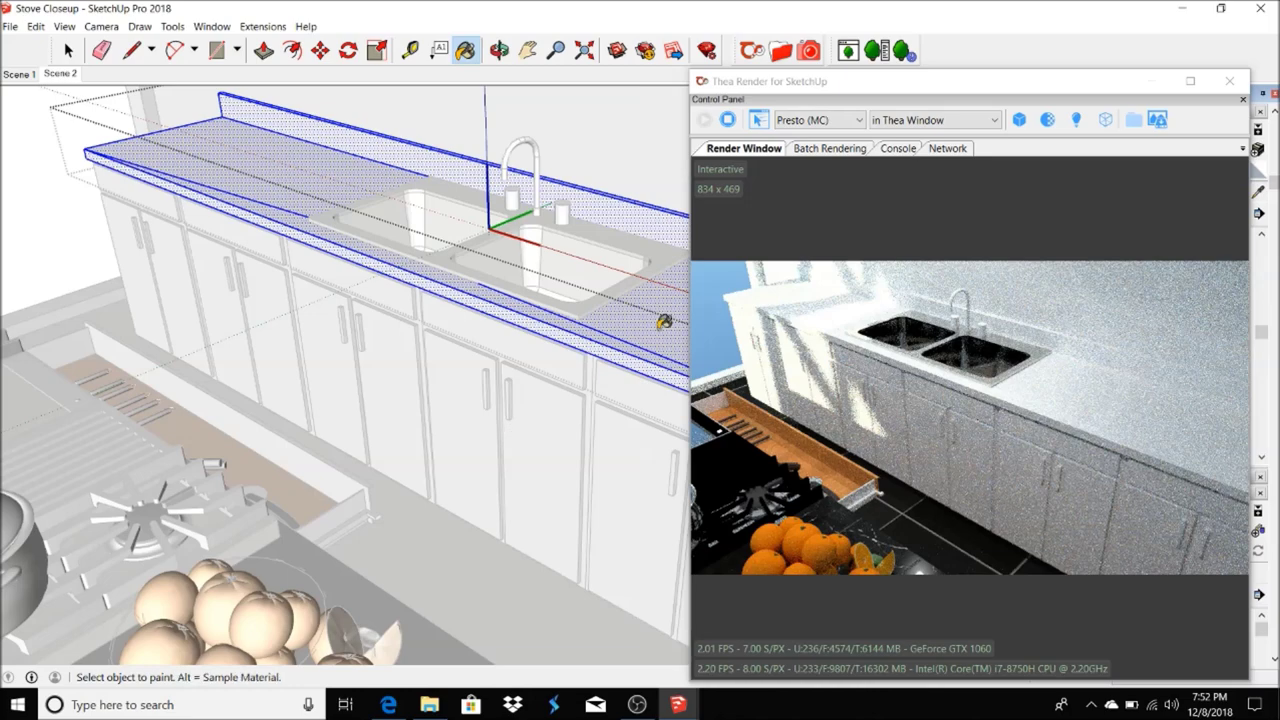
{"action": "left_click", "coordinate": [664, 322]}
{"action": "left_click", "coordinate": [68, 50]}
- Reverse the countertop faces from the closer countertop camera view
{"action": "left_click", "coordinate": [76, 73]}
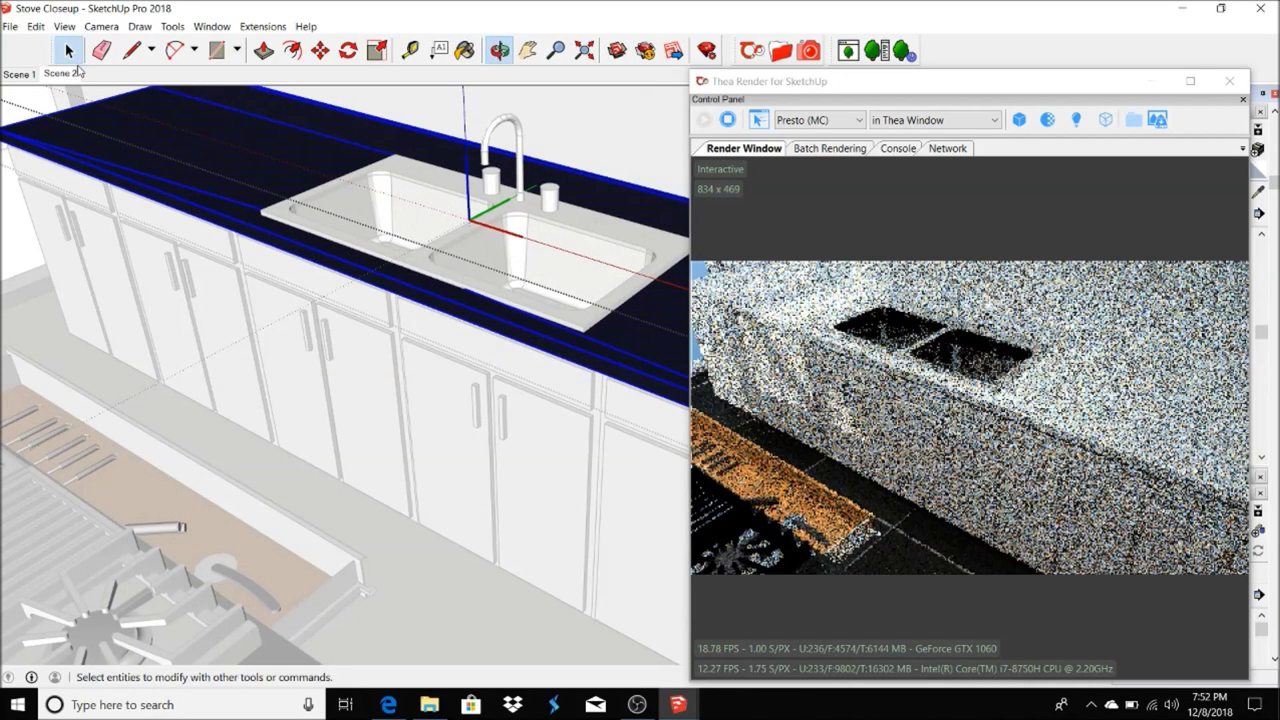
{"action": "right_click", "coordinate": [202, 148]}
{"action": "left_click", "coordinate": [250, 308]}
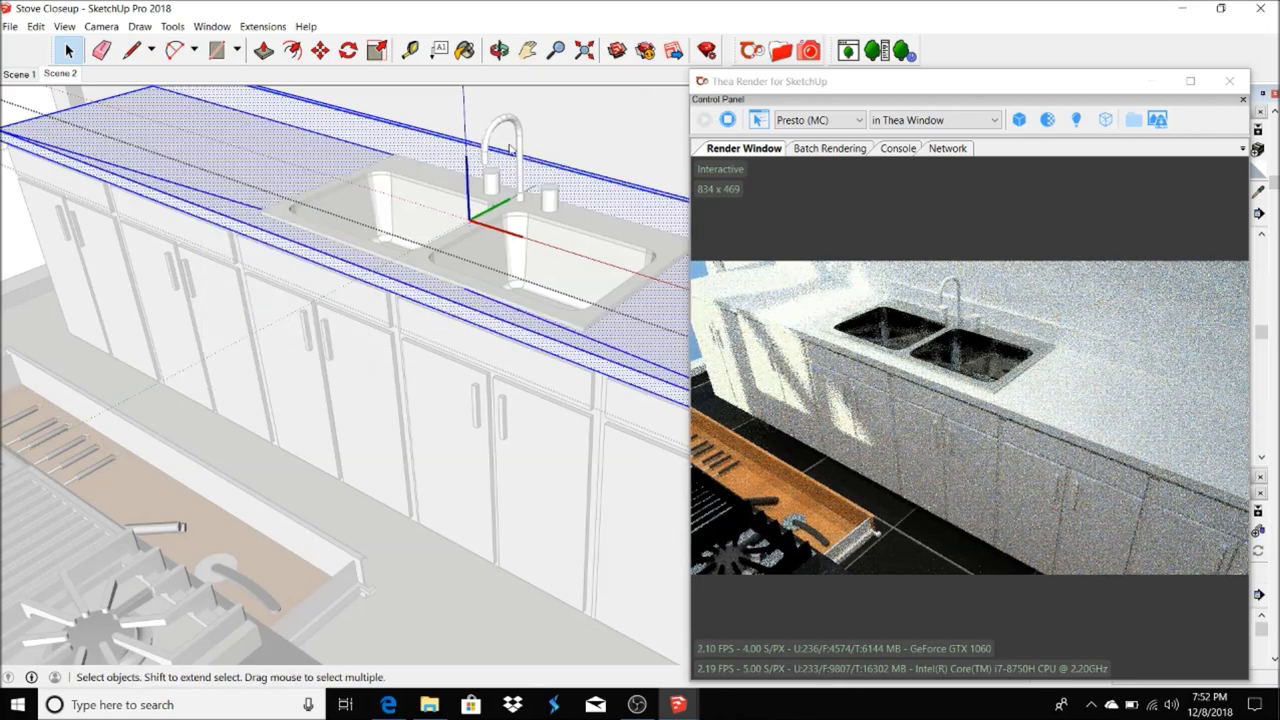
- Sample-paint the cabinet fronts below the sink and return to Scene 2
{"action": "middle_click_drag", "start_coordinate": [510, 148], "coordinate": [418, 411]}
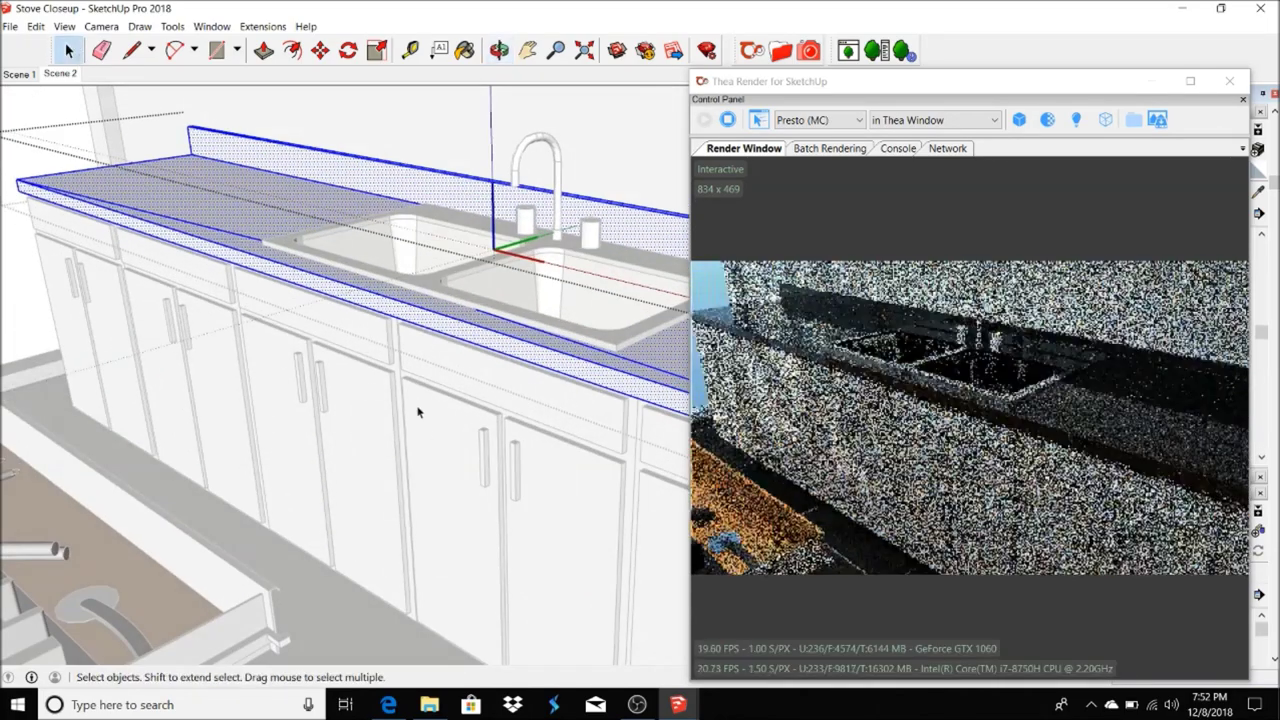
{"action": "left_click", "coordinate": [430, 432]}
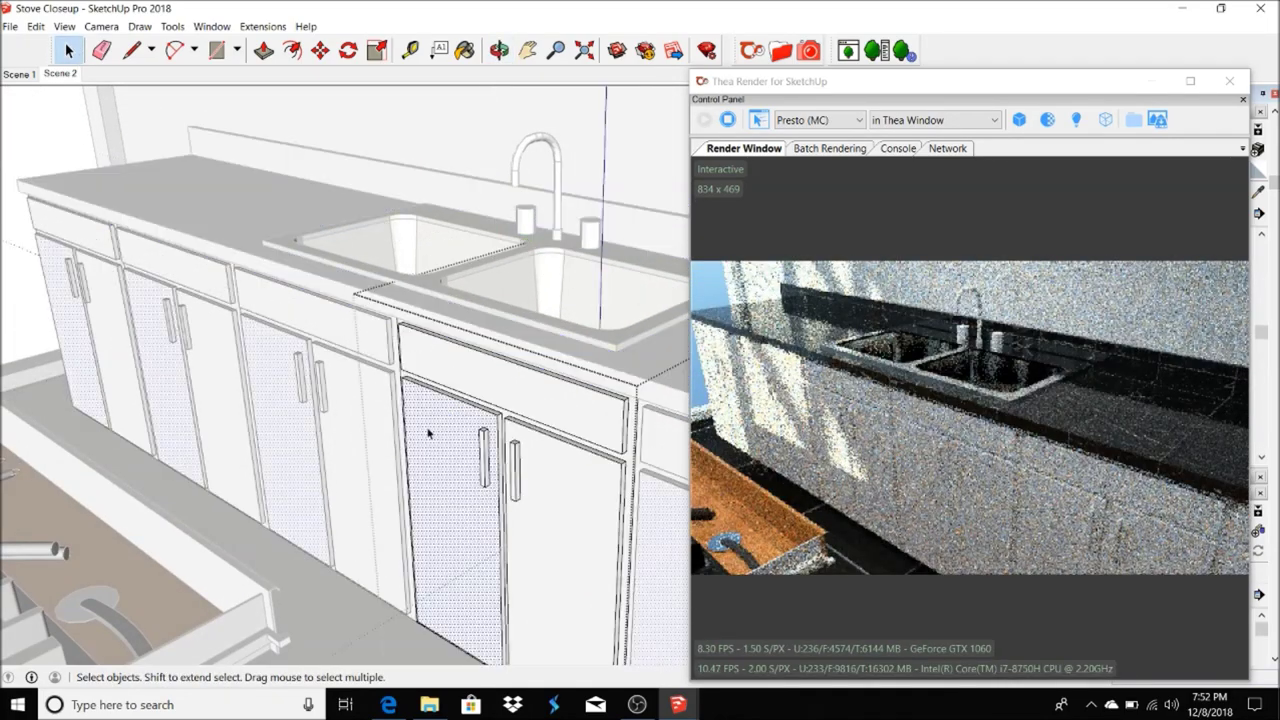
{"action": "double_click", "coordinate": [548, 458]}
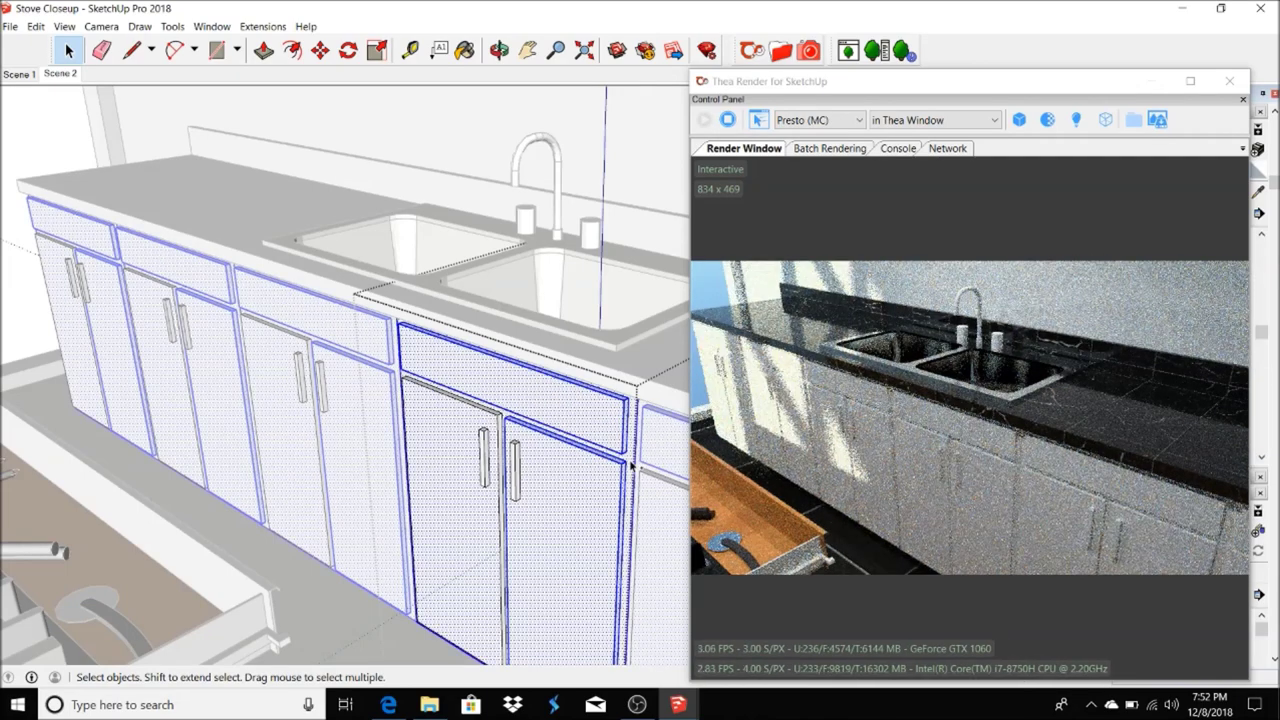
{"action": "key", "text": "b"}
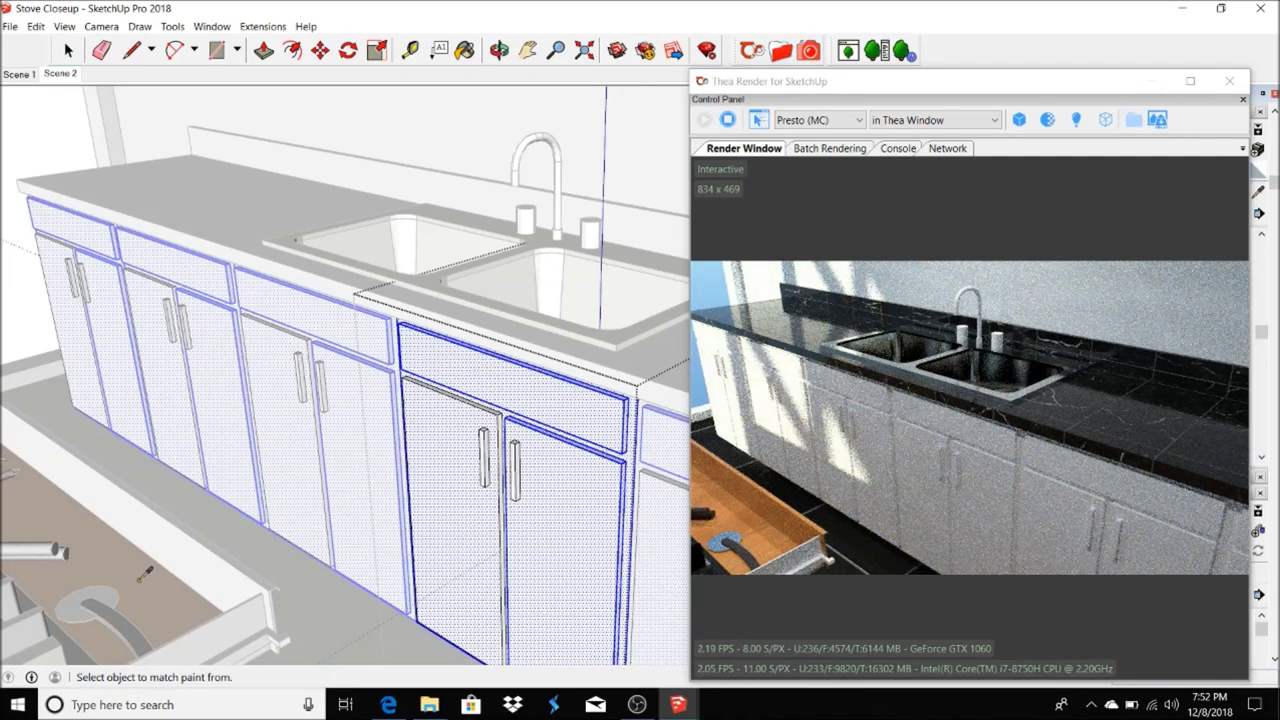
{"action": "left_click", "coordinate": [450, 480]}
{"action": "left_click", "coordinate": [62, 74]}
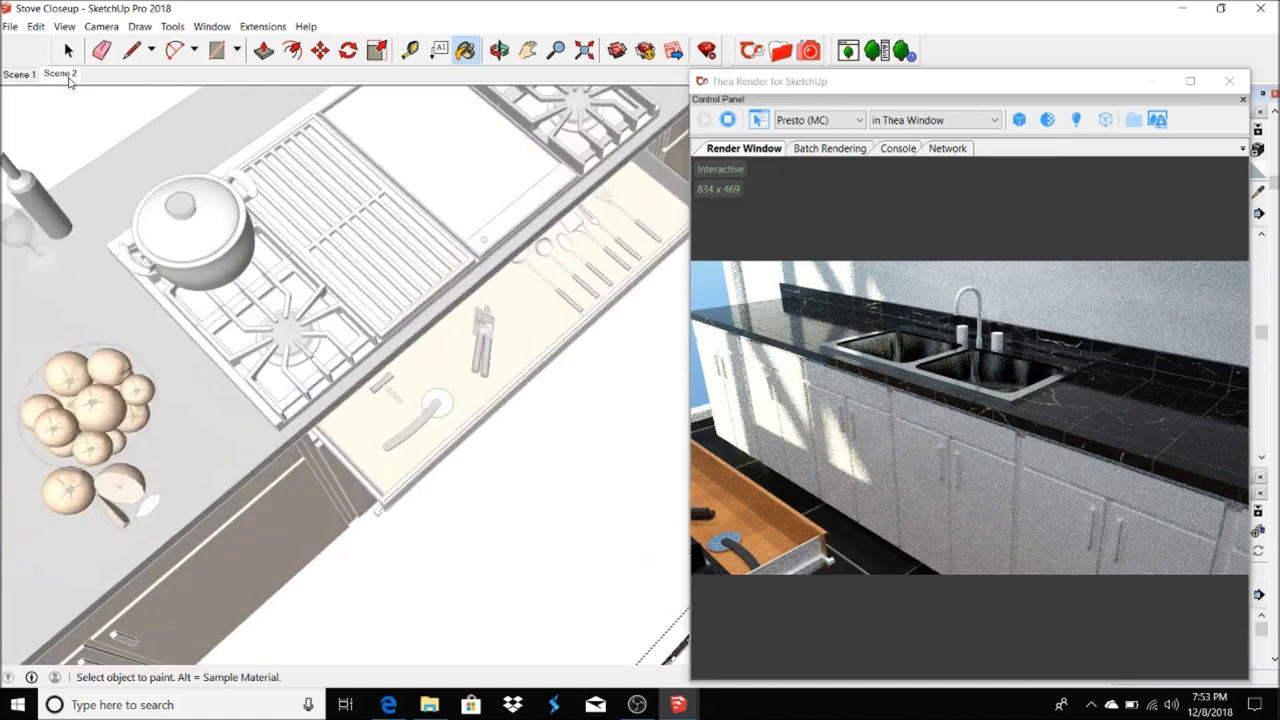
- Open the fruit bowl group for editing
{"action": "left_click", "coordinate": [68, 51]}
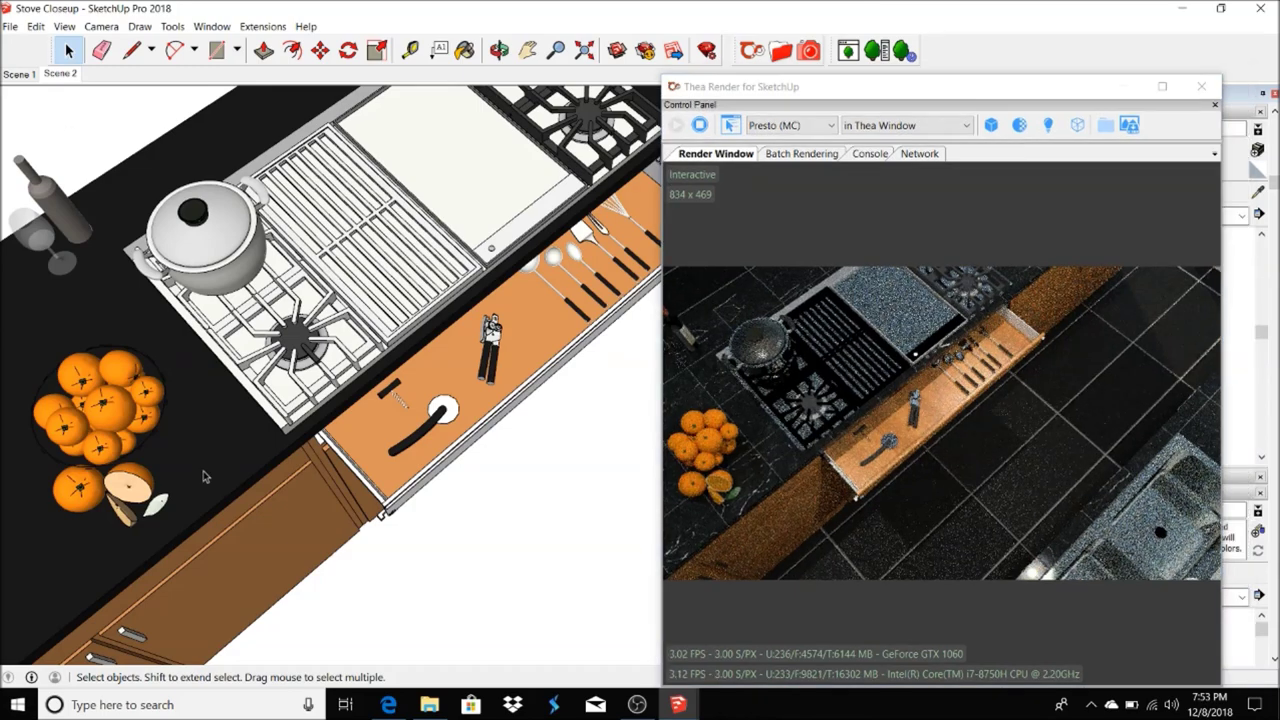
{"action": "left_click", "coordinate": [153, 443]}
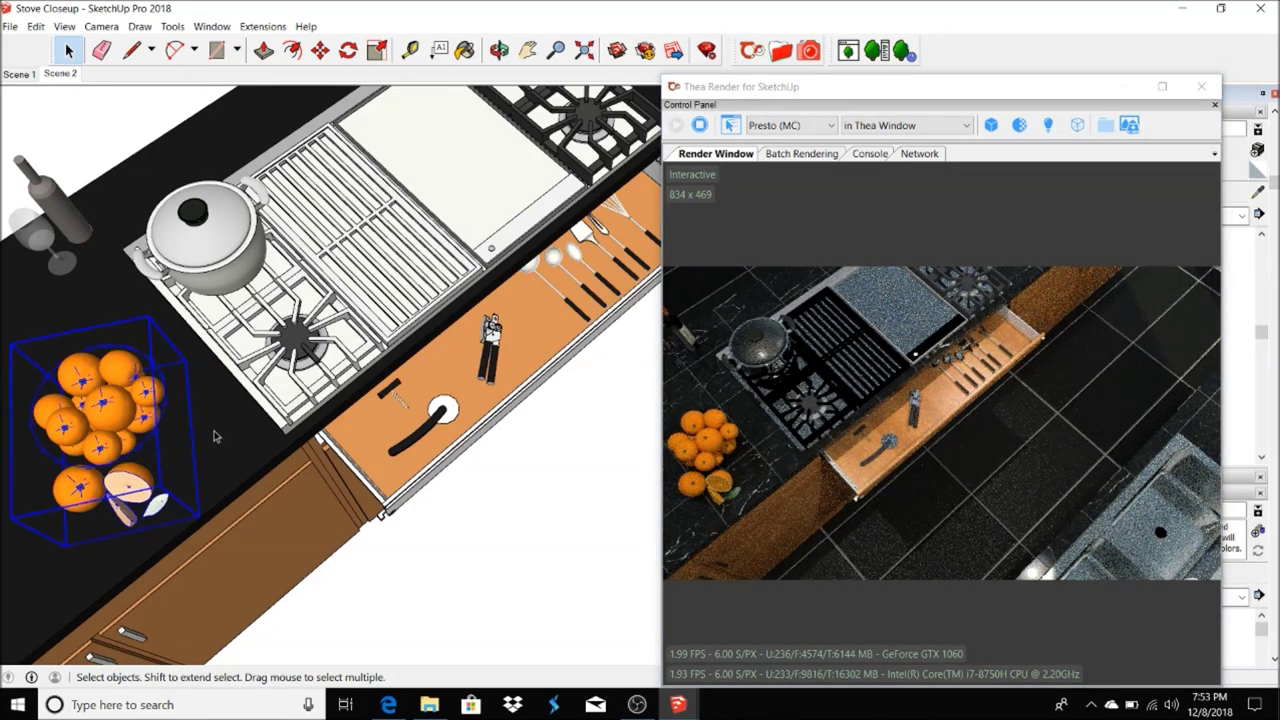
{"action": "double_click", "coordinate": [105, 402]}
- Paint the bowl with green STP_Single_Sided_18 plastic and maximize the Thea render
{"action": "left_click", "coordinate": [777, 52]}
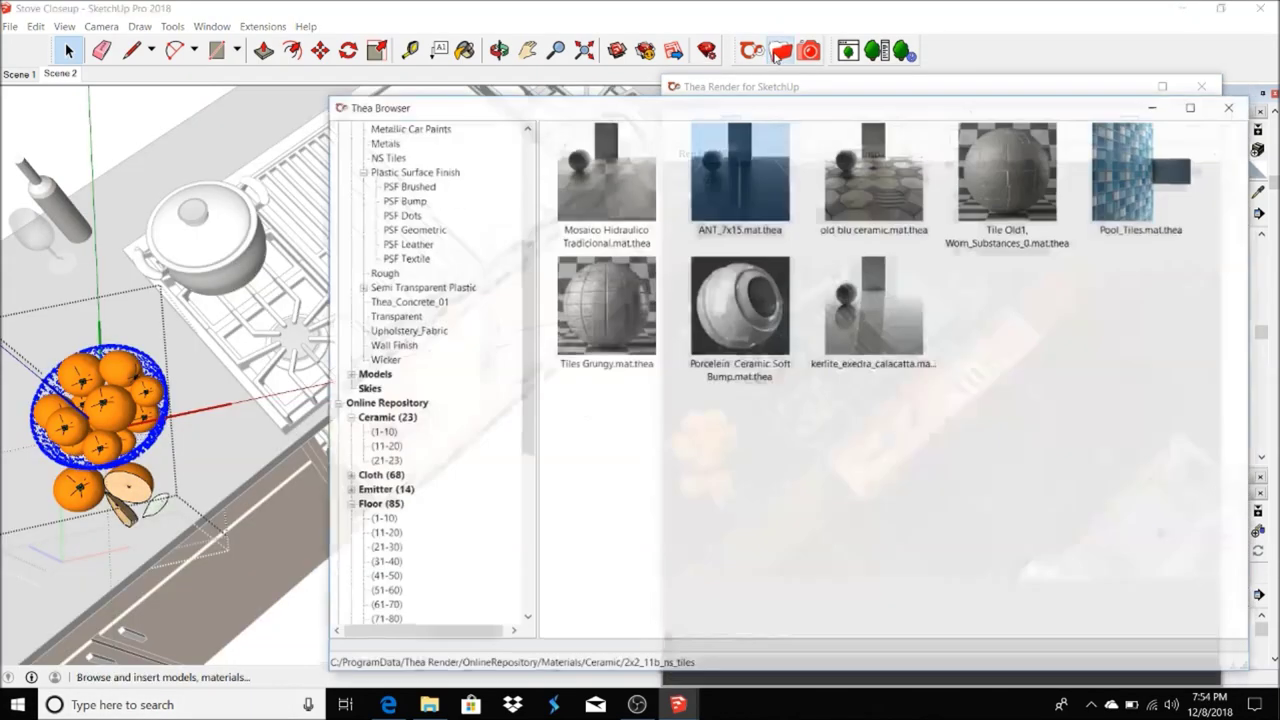
{"action": "scroll", "coordinate": [420, 350], "scroll_direction": "up", "scroll_amount": 5}
{"action": "left_click", "coordinate": [355, 526]}
{"action": "scroll", "coordinate": [508, 388], "scroll_direction": "down", "scroll_amount": 9}
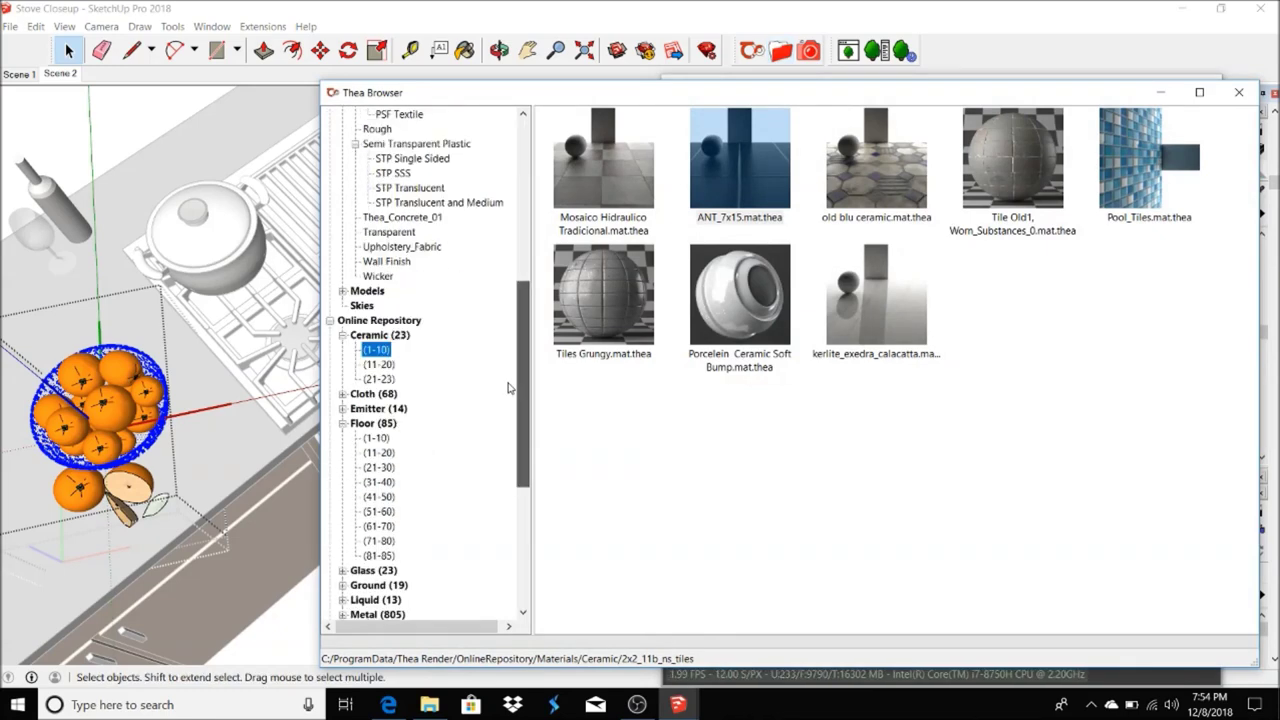
{"action": "scroll", "coordinate": [508, 388], "scroll_direction": "up", "scroll_amount": 2}
{"action": "left_click", "coordinate": [401, 263]}
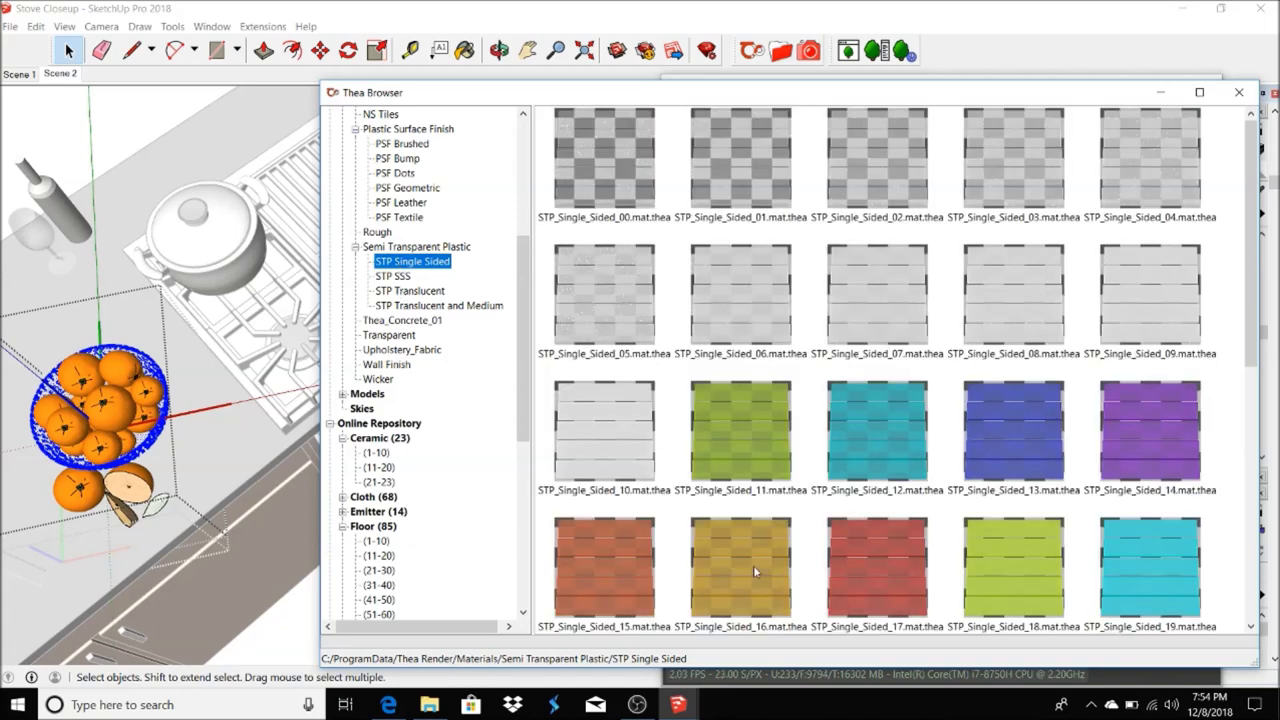
{"action": "left_click_drag", "start_coordinate": [990, 539], "coordinate": [320, 462]}
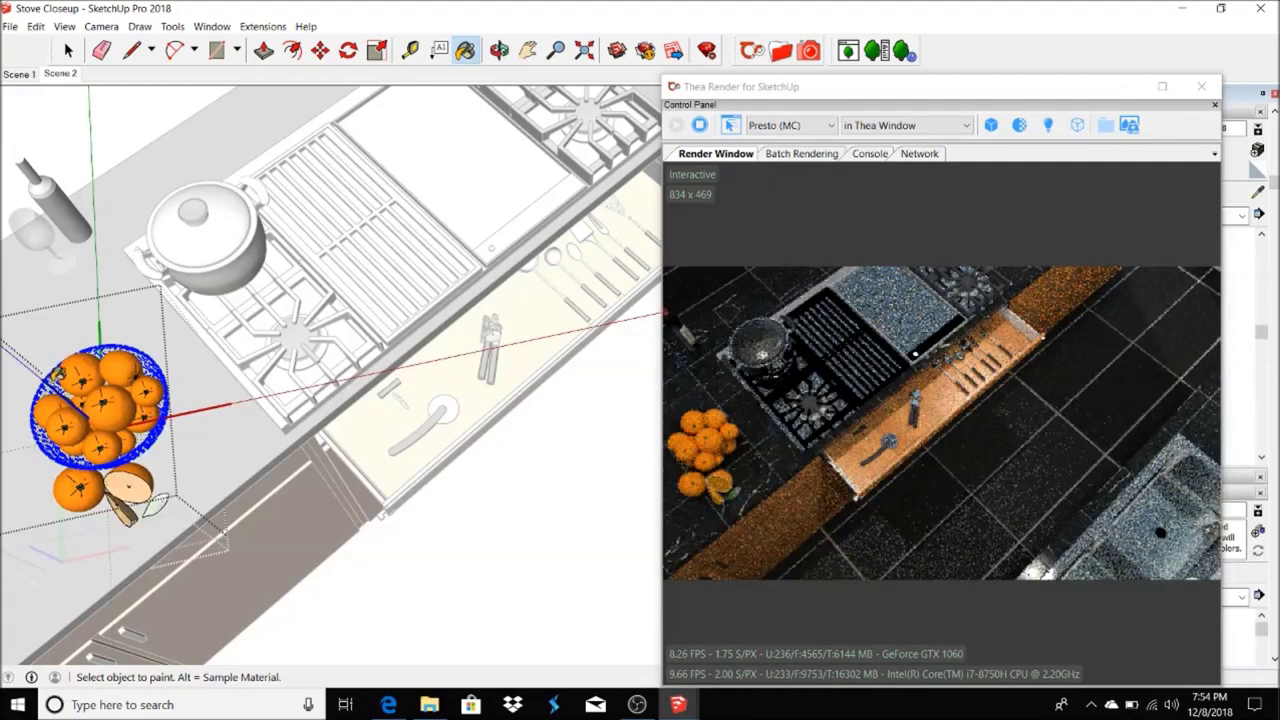
{"action": "left_click", "coordinate": [59, 375]}
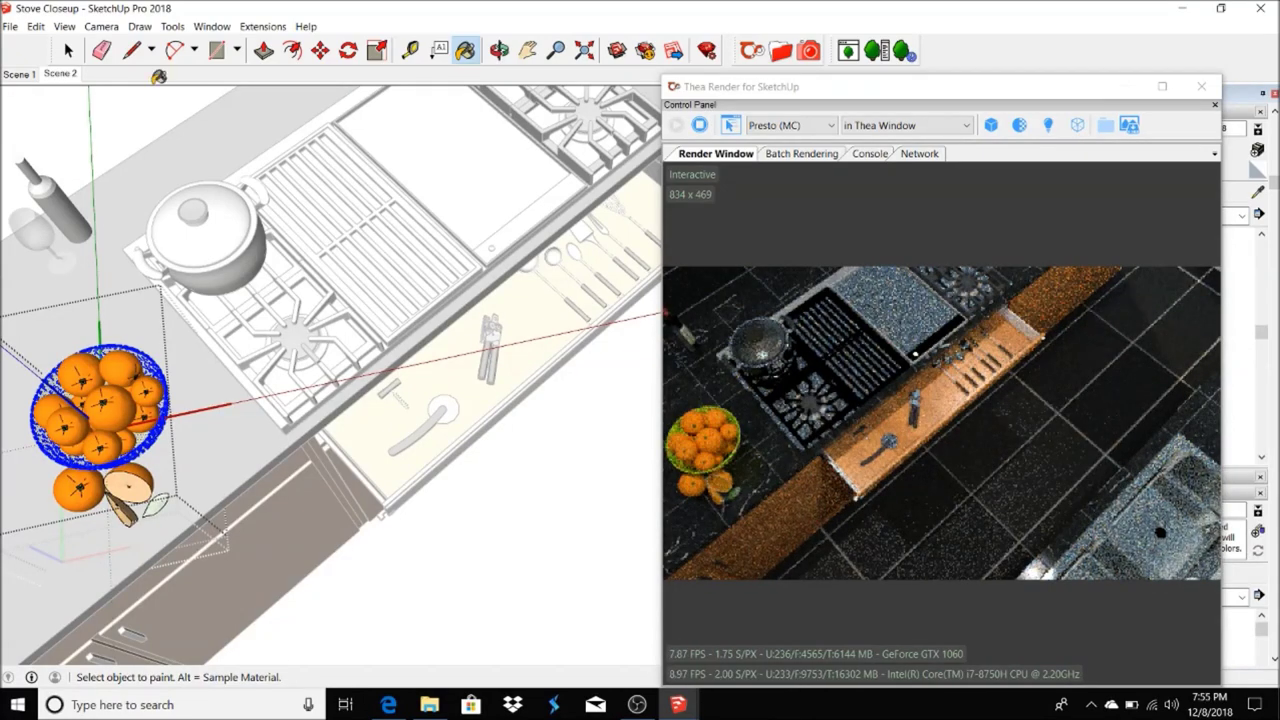
{"action": "left_click", "coordinate": [1162, 86]}
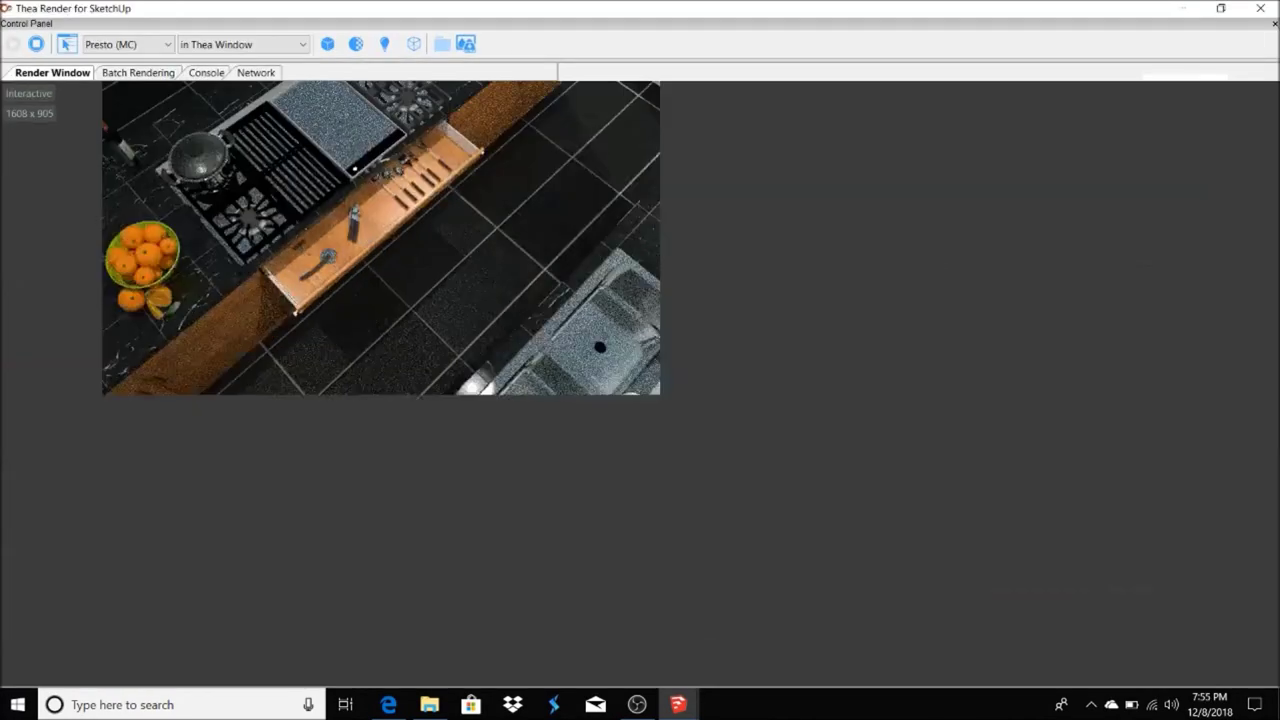